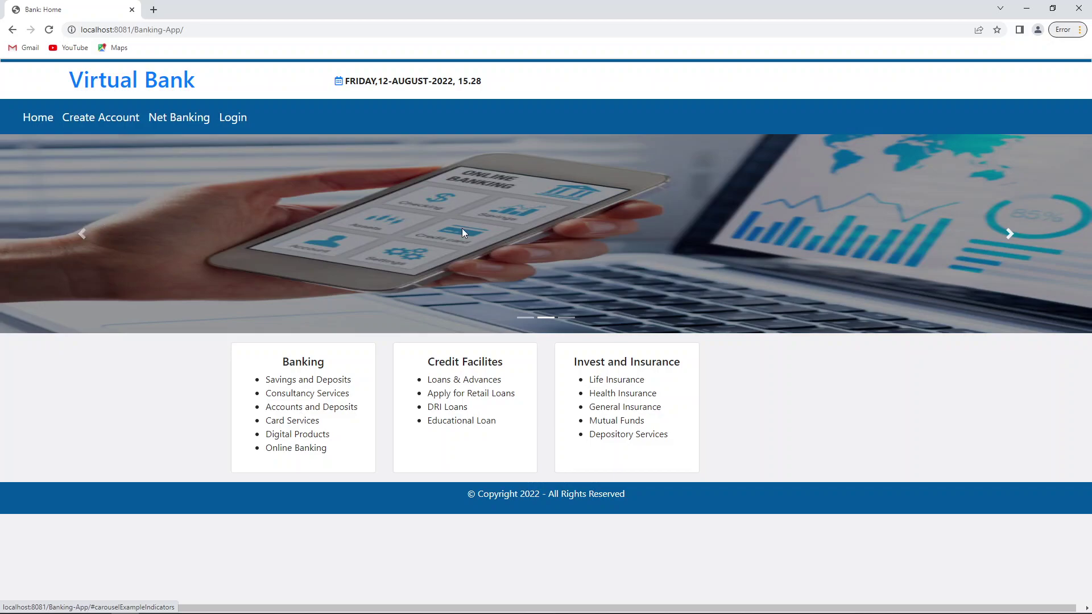
Step: Bring Eclipse to the front and stop the Tomcat server from the Servers view
mouse_move(151, 586)
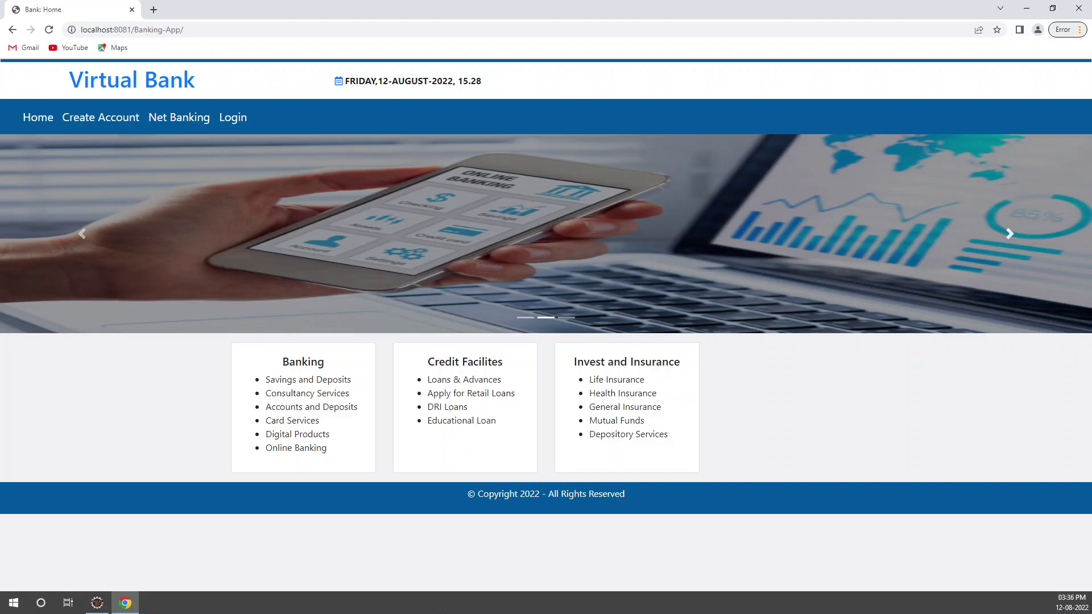
click(97, 603)
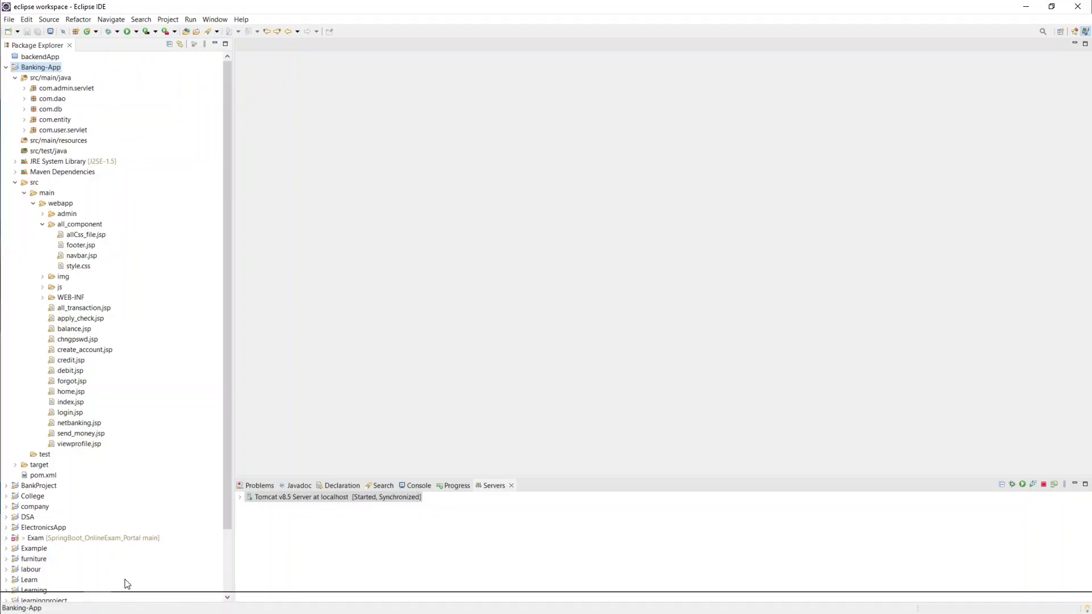
right_click(410, 500)
click(430, 421)
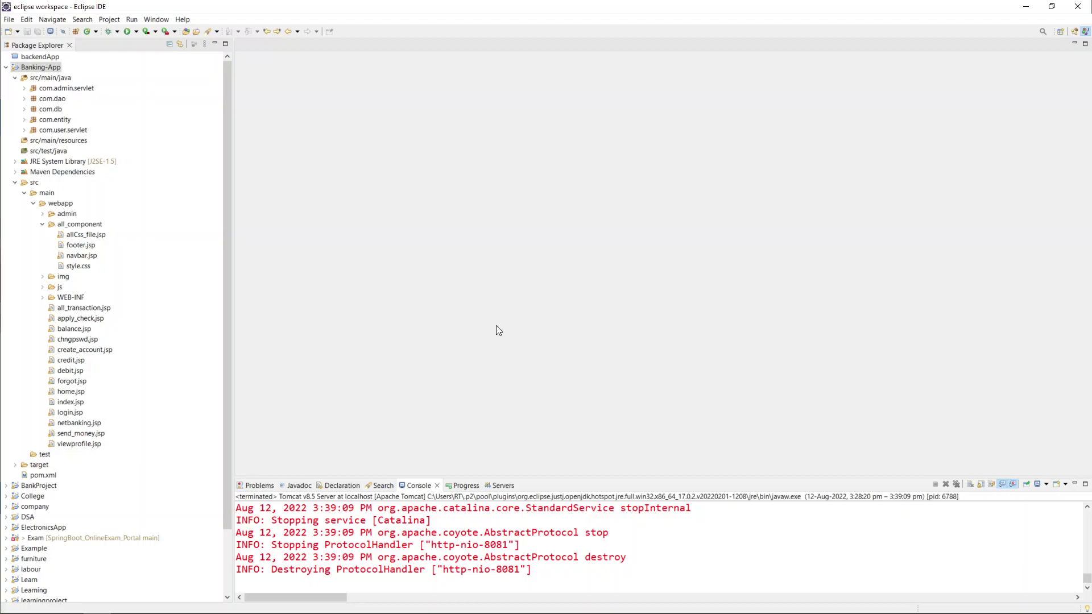
Step: Run Banking-App on Tomcat v8.5, dismiss the browser launch error, and return to Chrome
right_click(38, 68)
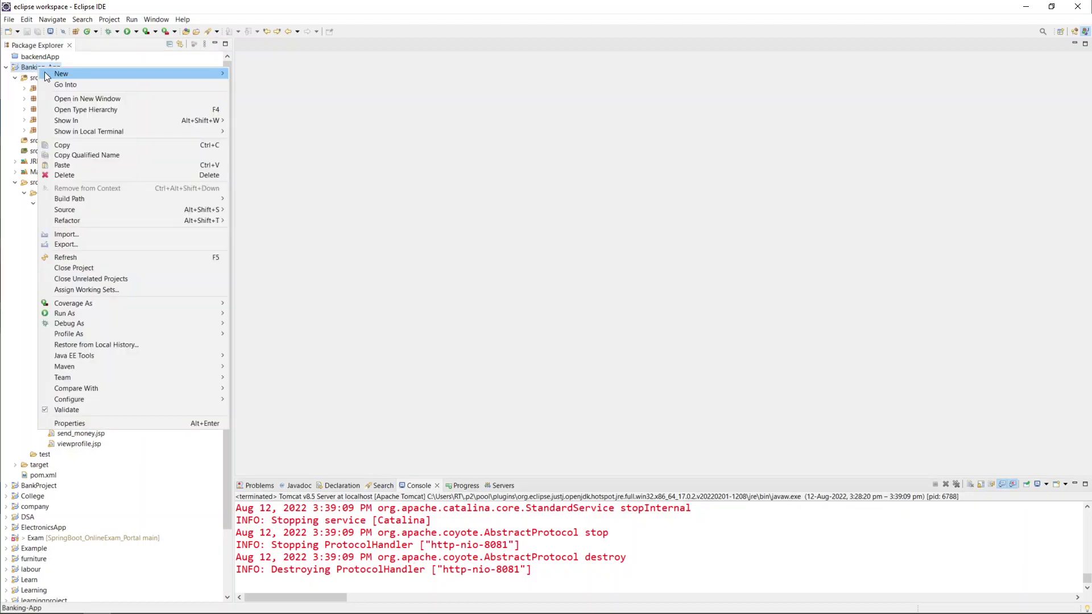
mouse_move(135, 312)
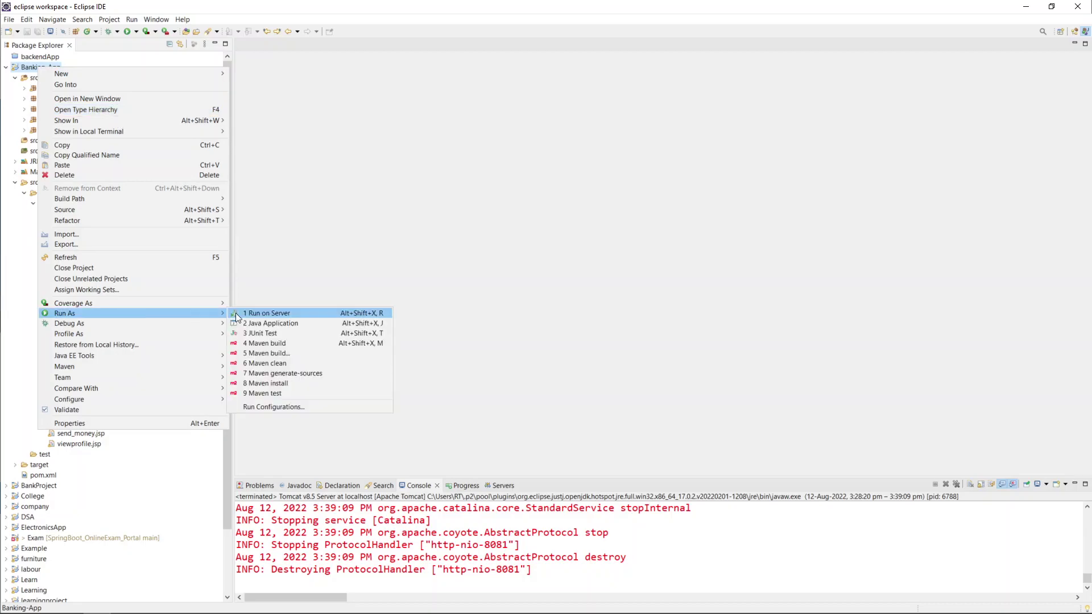
click(268, 313)
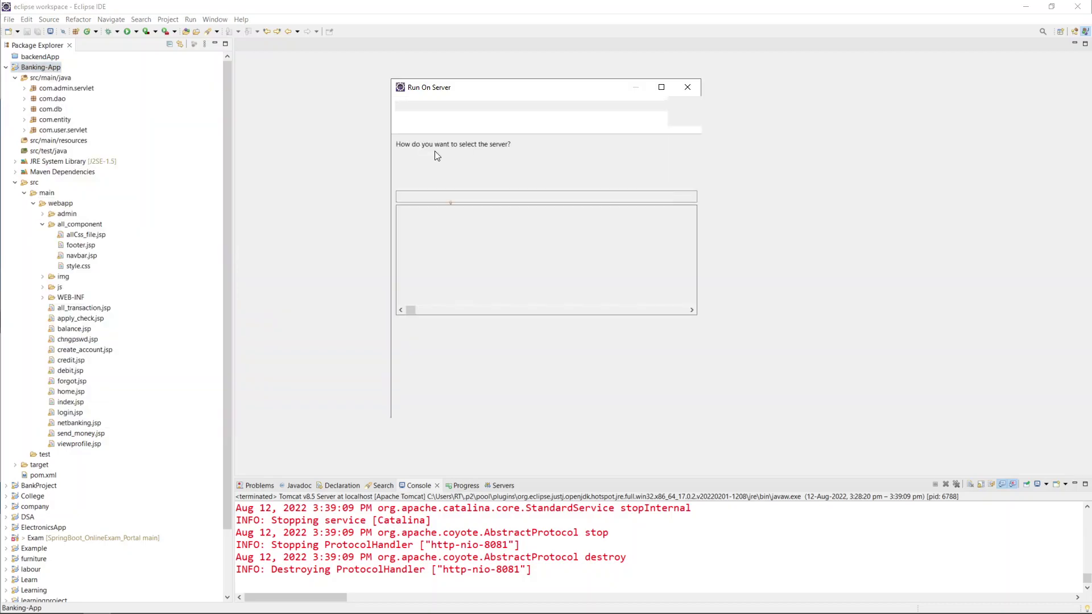
double_click(428, 222)
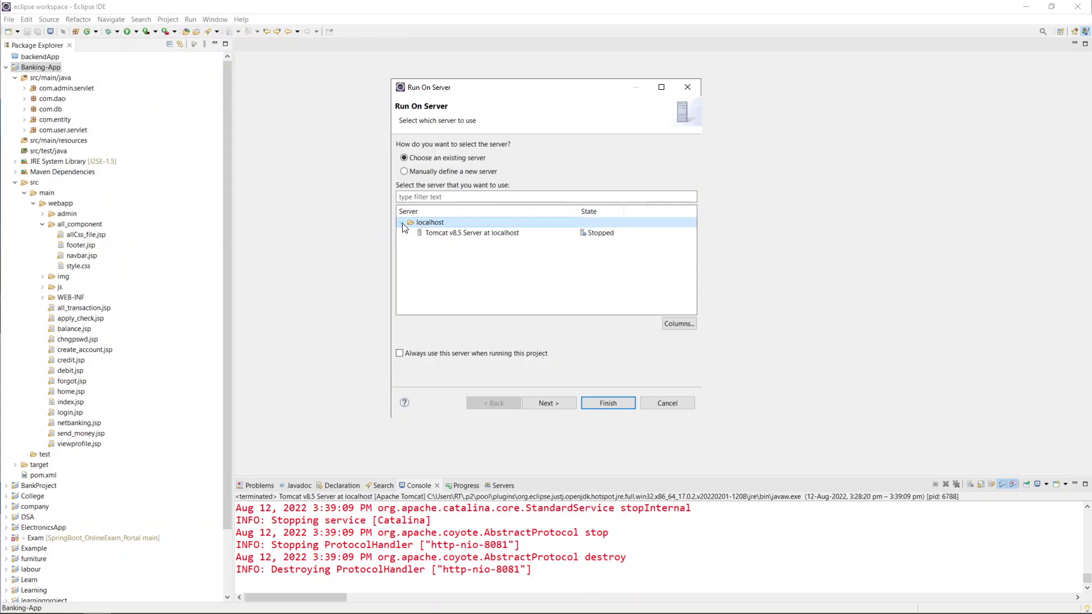
click(461, 236)
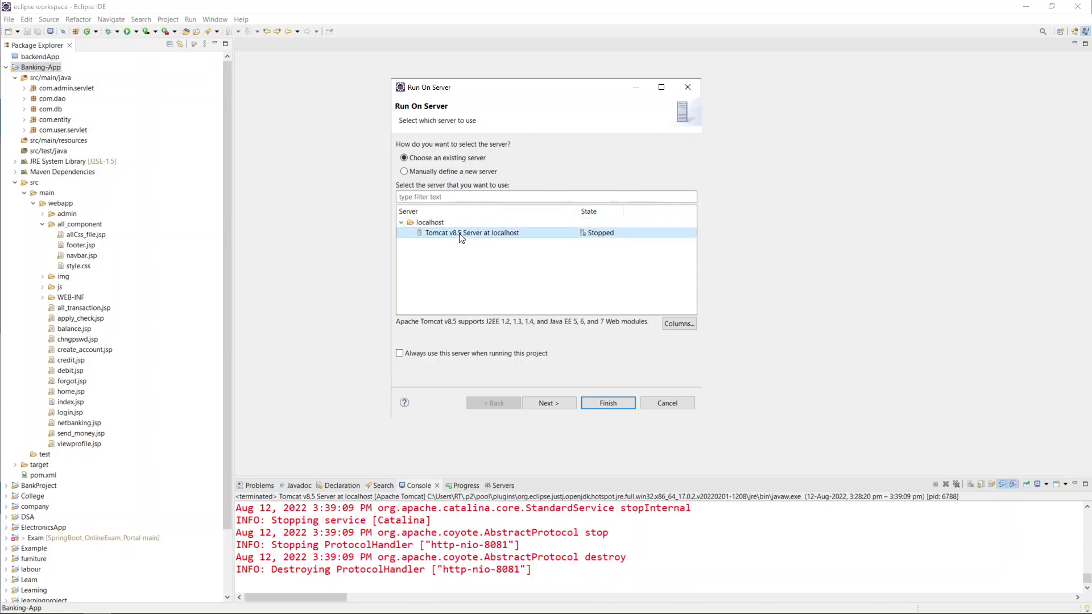
click(612, 405)
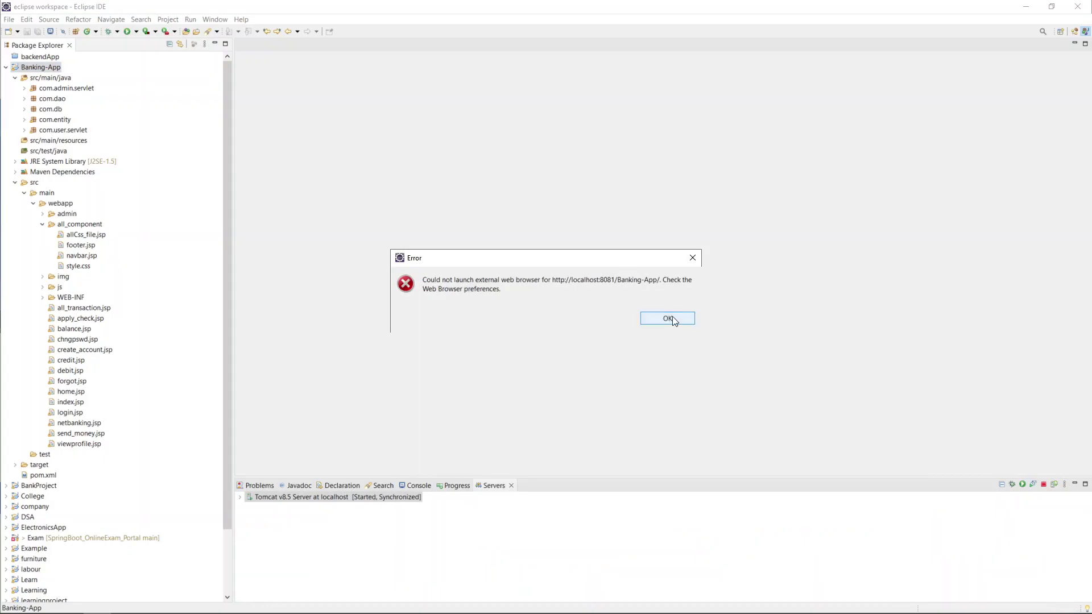
click(672, 319)
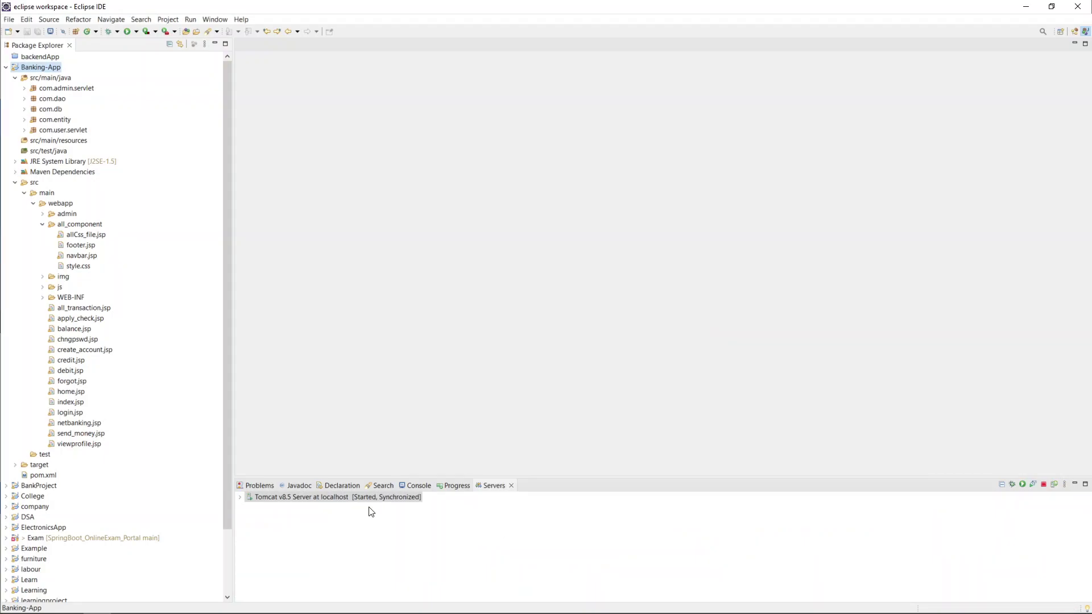
click(128, 591)
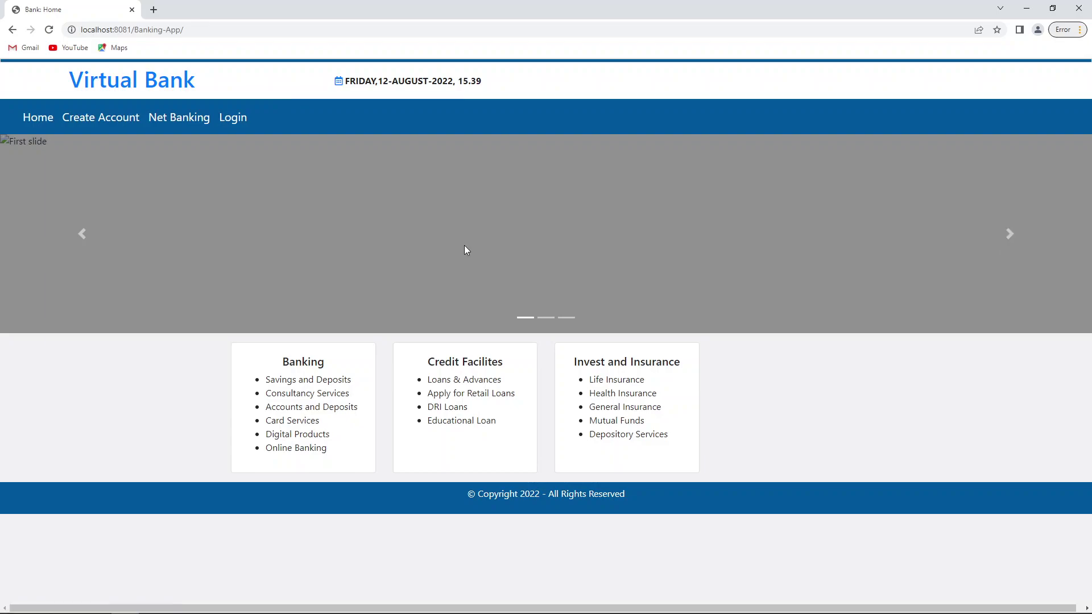
click(1011, 233)
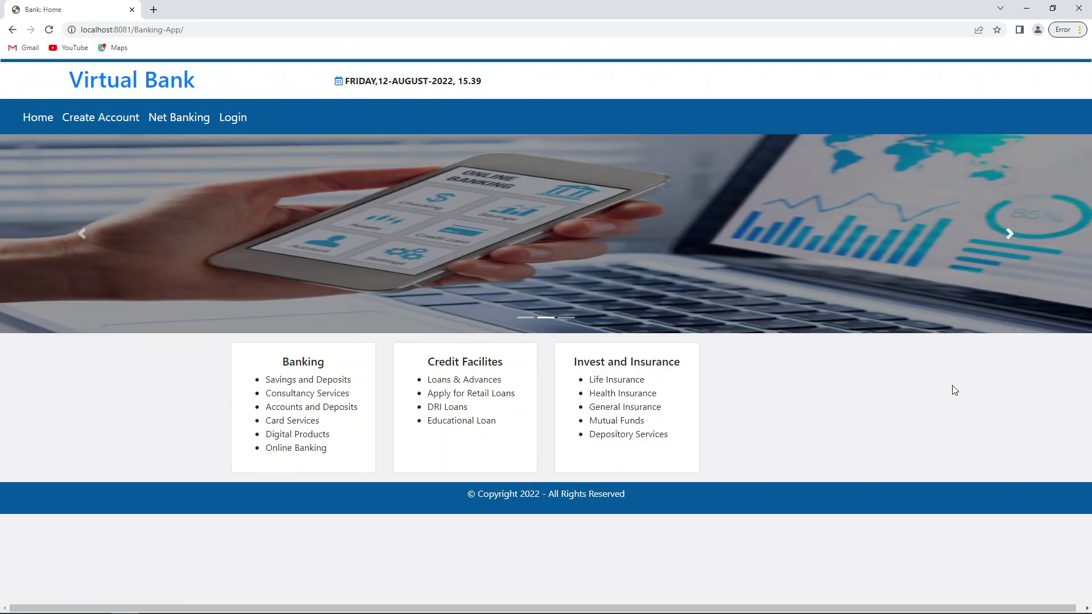
key(F5)
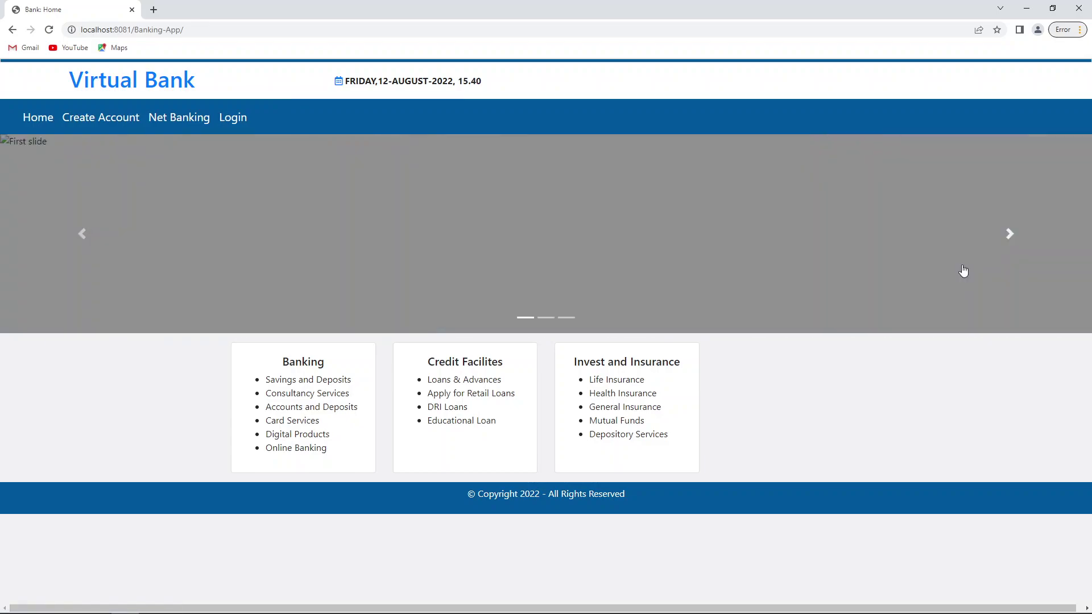
click(1010, 236)
click(1010, 234)
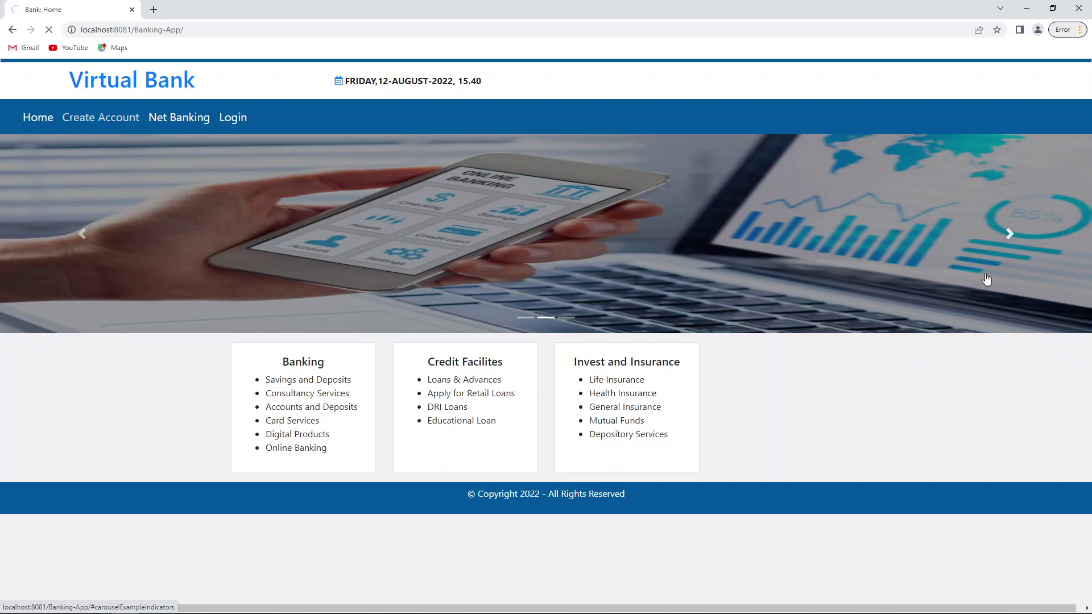
click(97, 122)
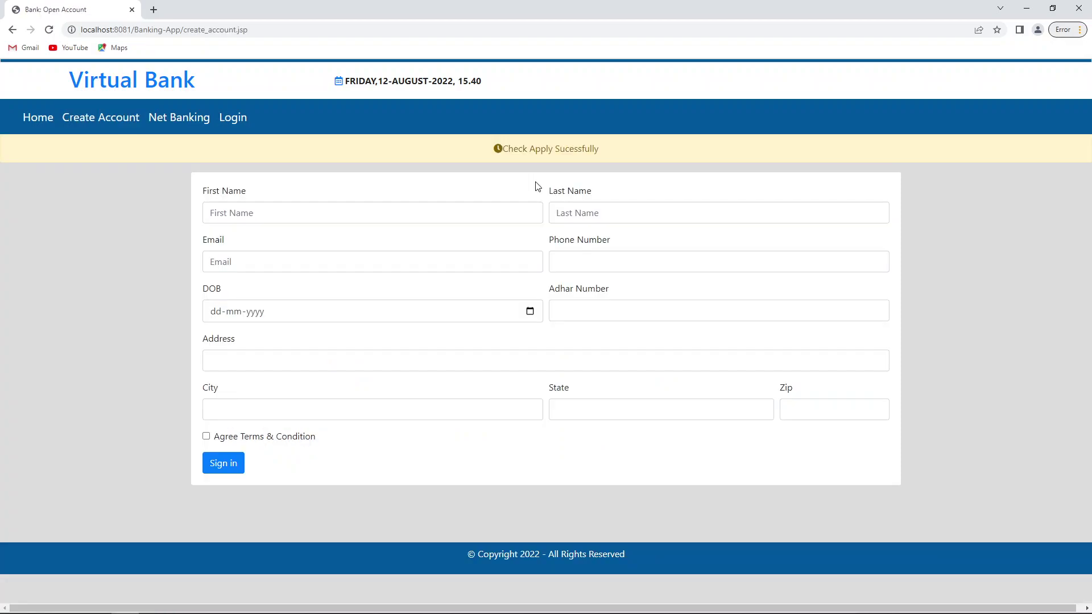
Step: Enter the applicant's first and last name, e-mail, phone number, date of birth and Adhar number
click(334, 214)
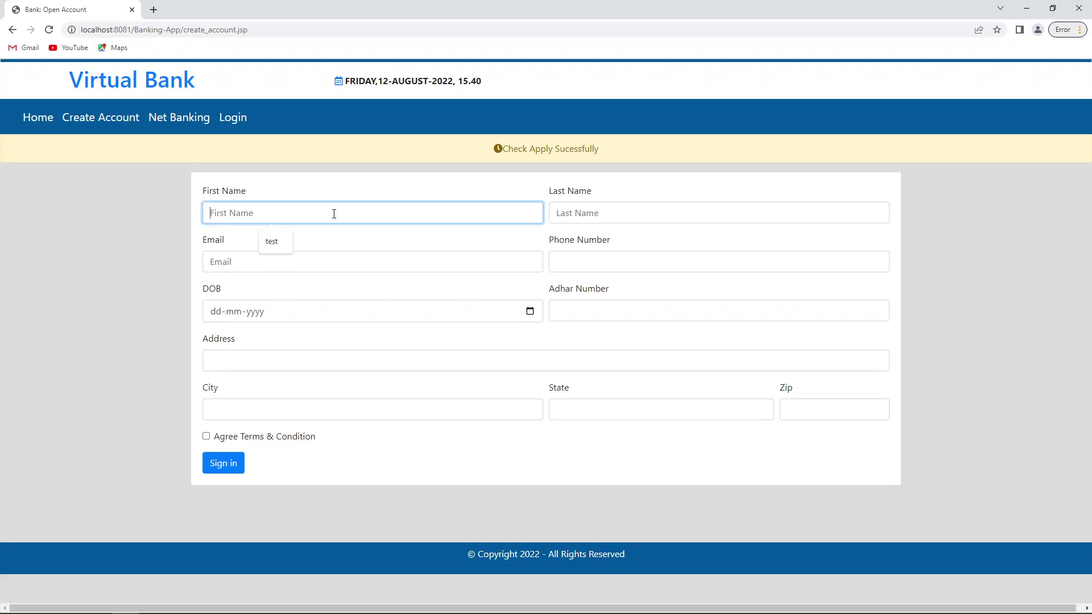
text(Iron)
key(Tab)
text(M)
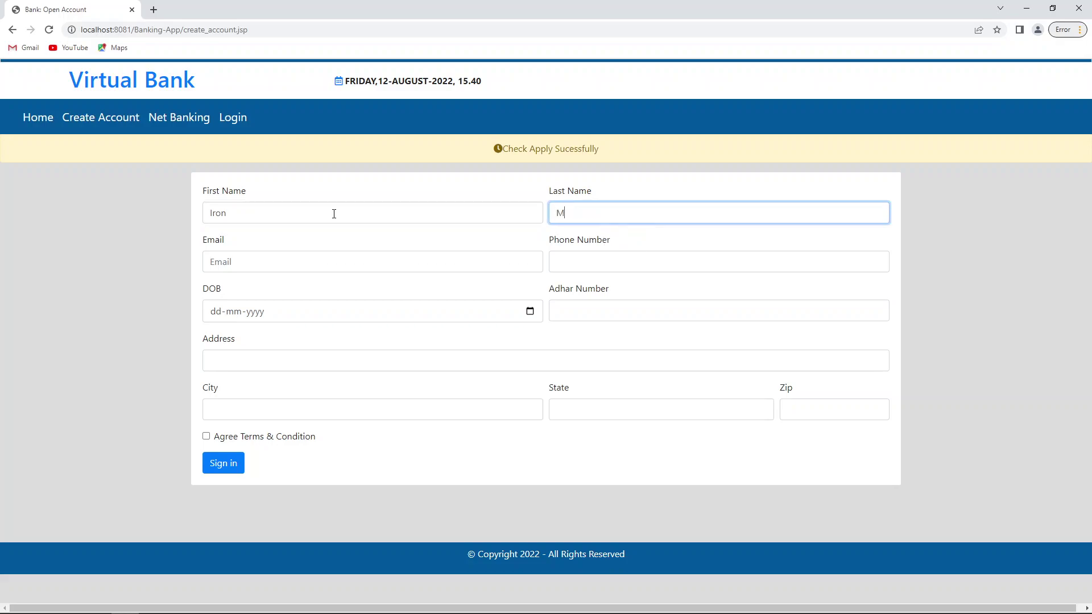
text(an)
click(327, 257)
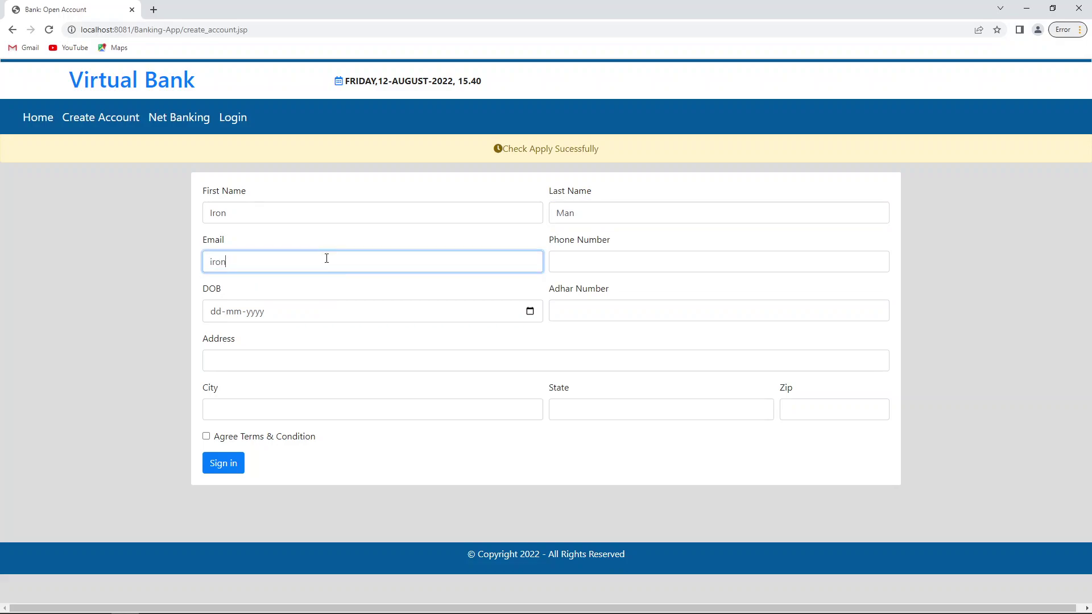
key(Tab)
text(12)
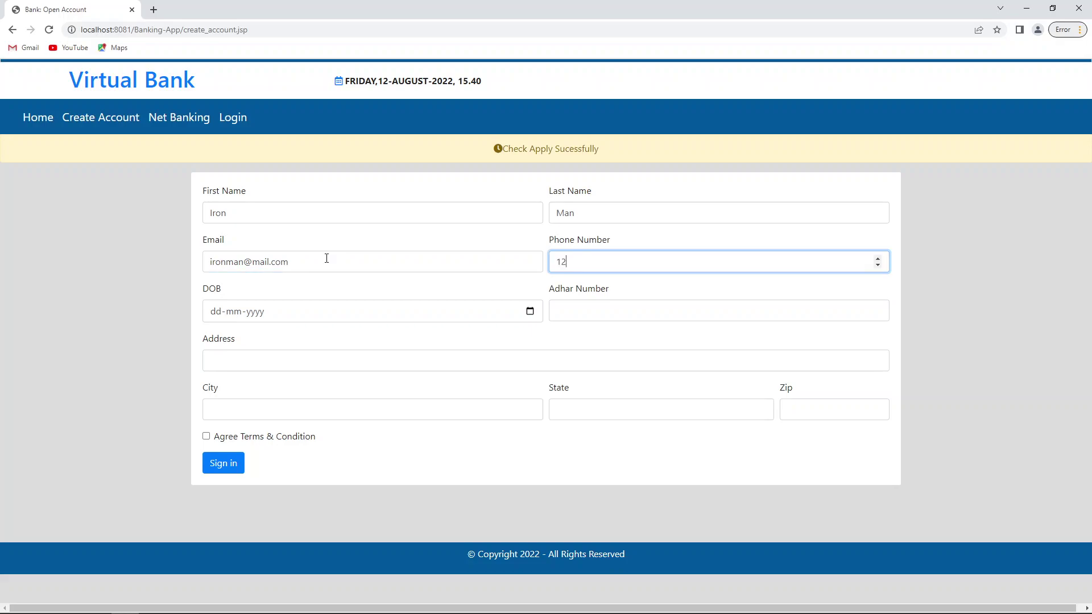
text(1543)
key(Tab)
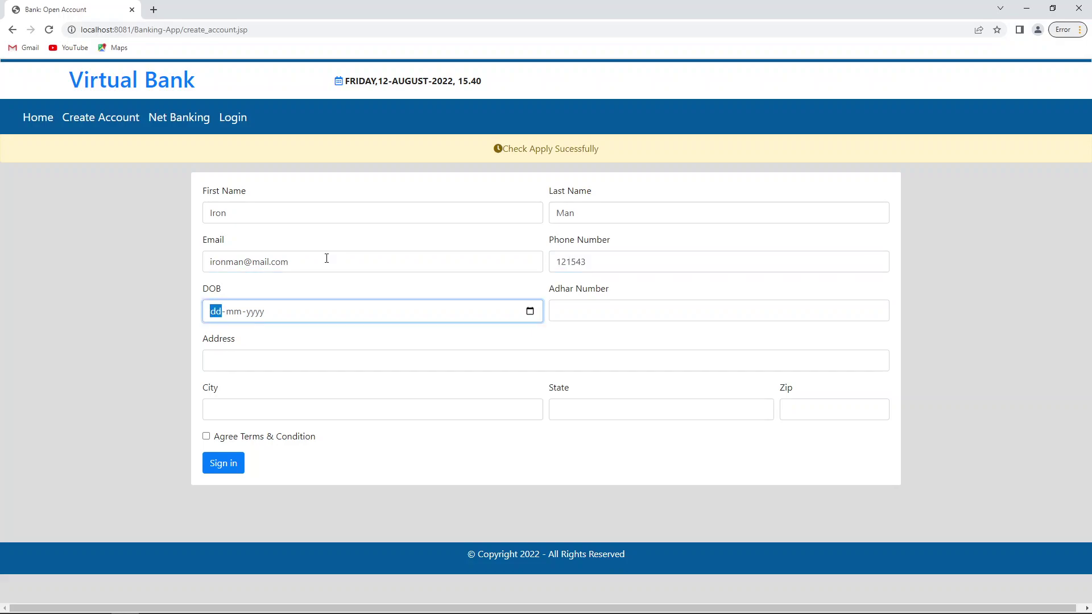
text(02-05-1995)
key(Tab)
text(124564)
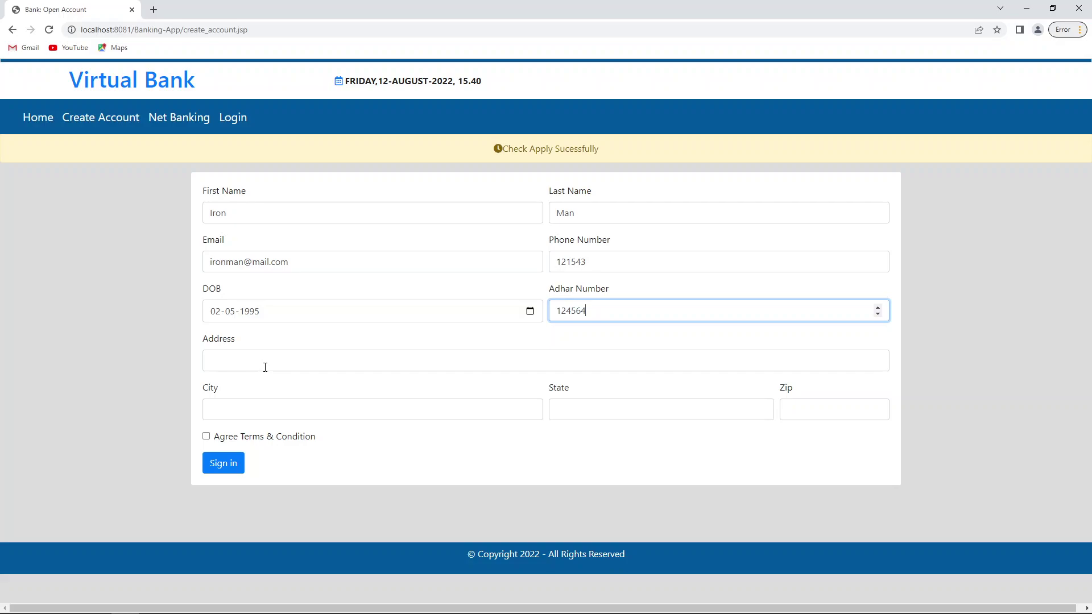
Step: Fill in the address, city, state and zip code using suggestions, and agree to the terms
click(265, 367)
click(279, 387)
click(284, 415)
text(be)
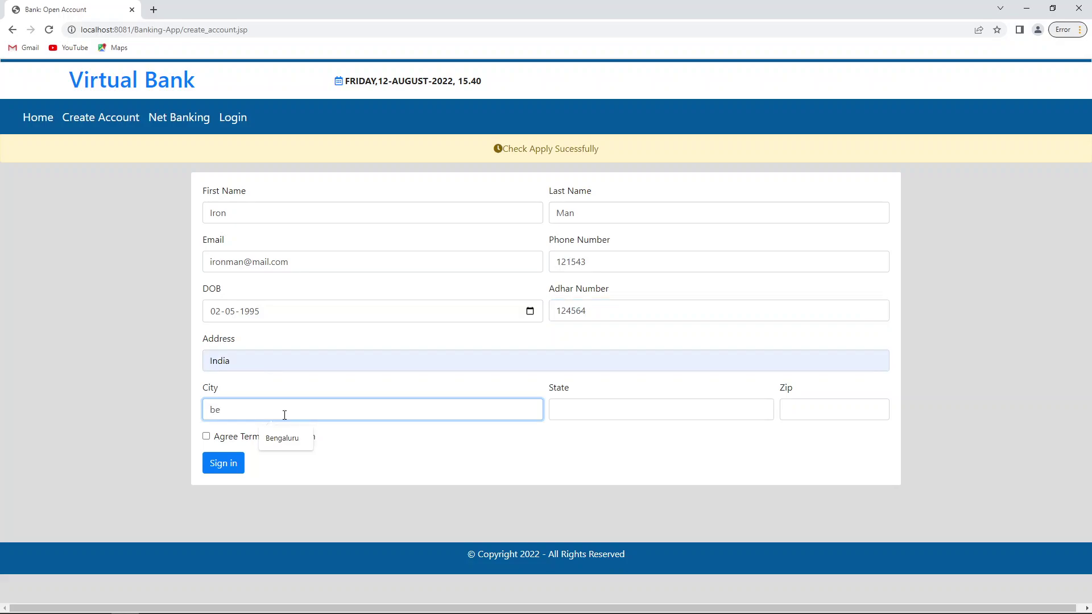
click(282, 438)
click(609, 411)
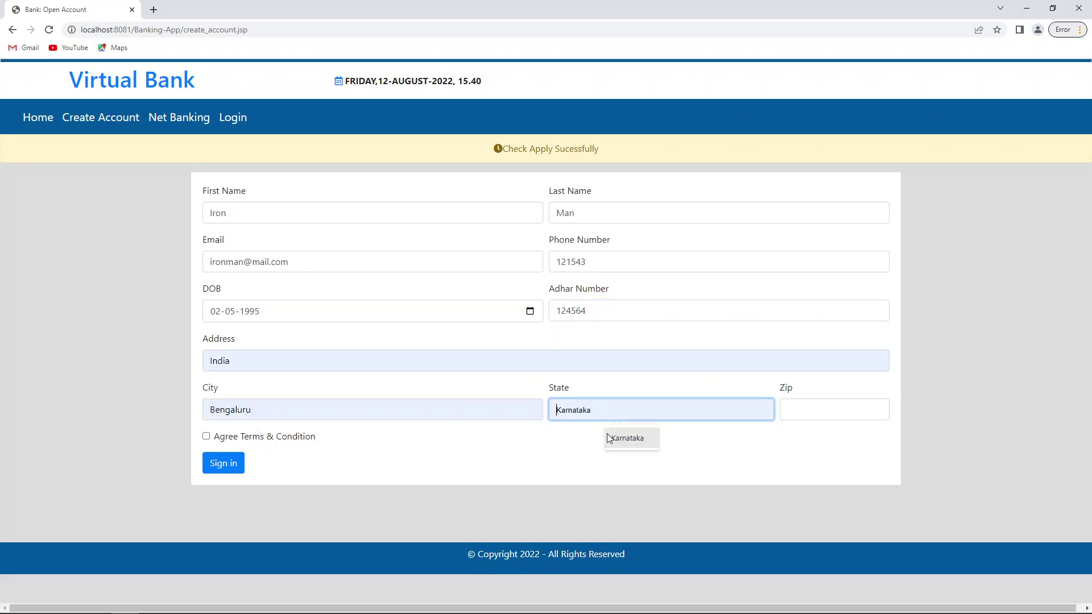
click(608, 438)
click(821, 415)
text(5)
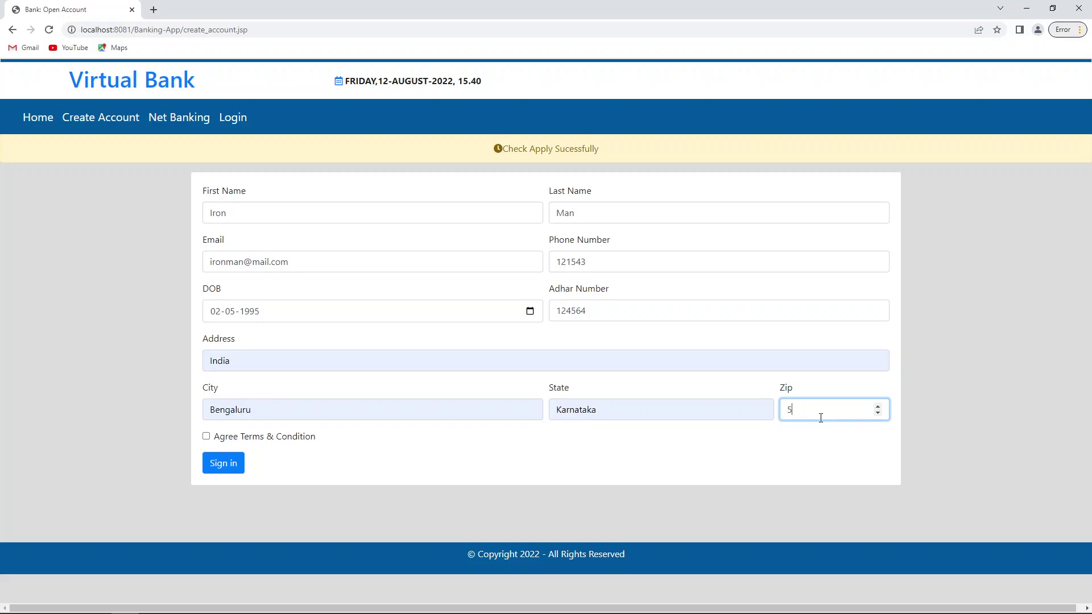
text(67054)
click(205, 436)
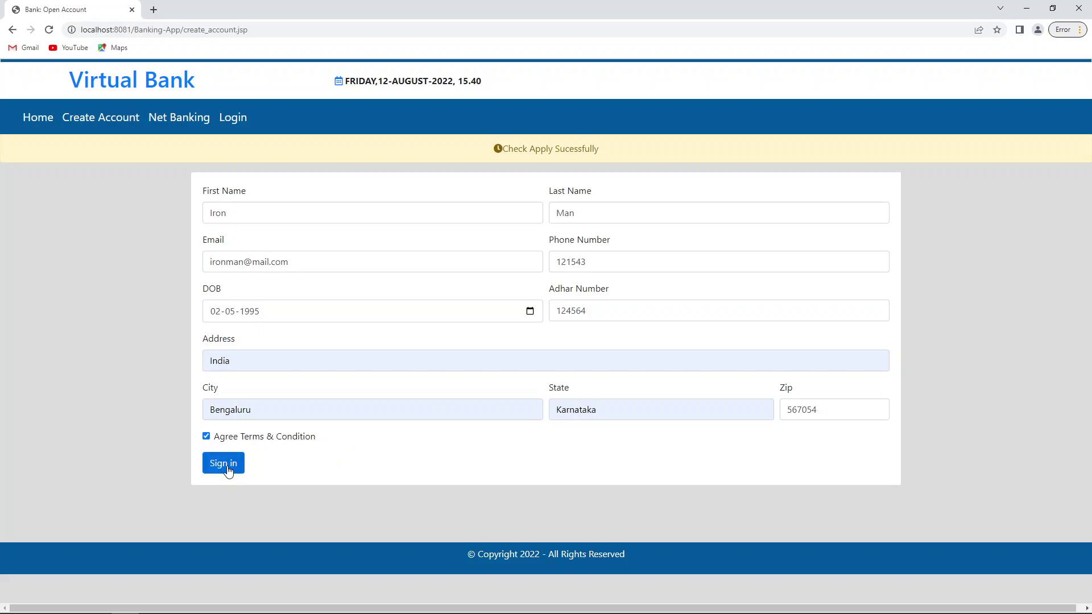
Step: Submit the application, decline saving the address, and open the Login page in a new tab
click(227, 467)
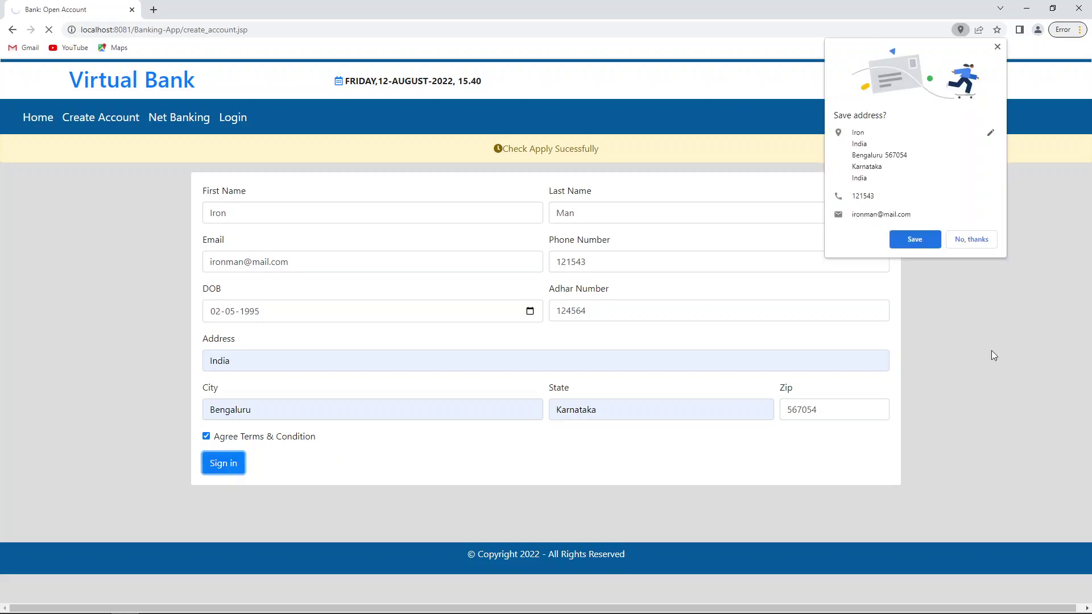
click(971, 239)
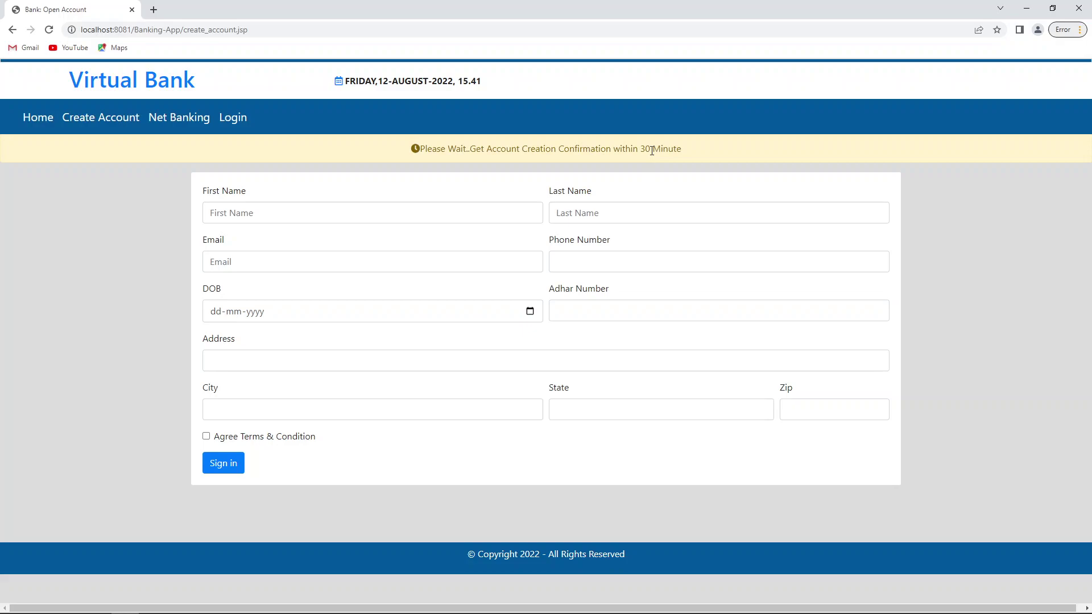
right_click(220, 119)
click(240, 130)
Step: Log in as the administrator on the new tab and open Account > Account Status
click(220, 17)
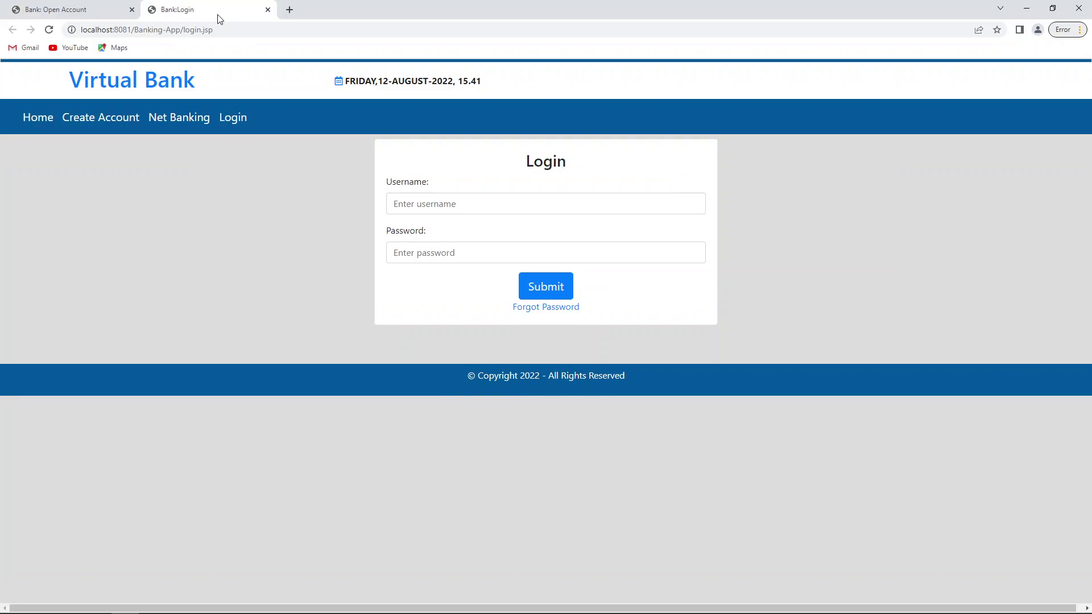
click(512, 208)
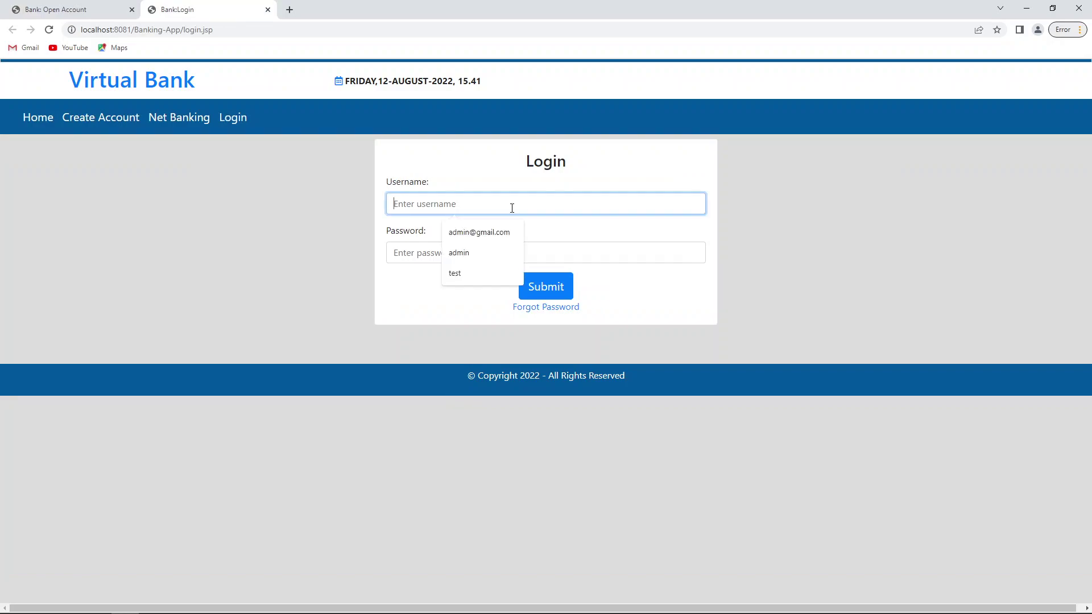
click(478, 232)
click(408, 254)
text(1234)
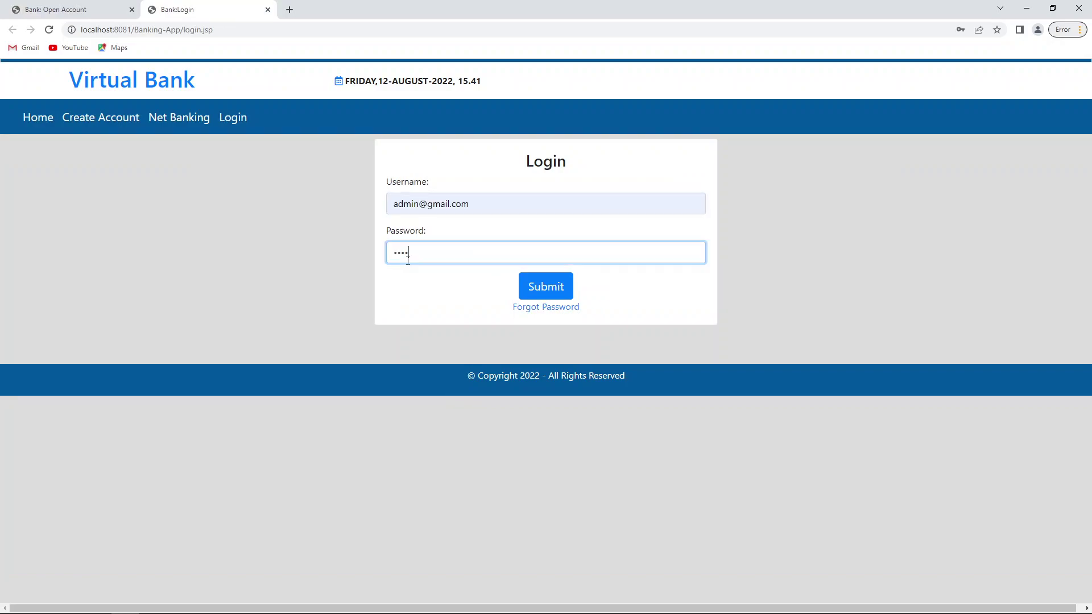
text(5)
click(549, 294)
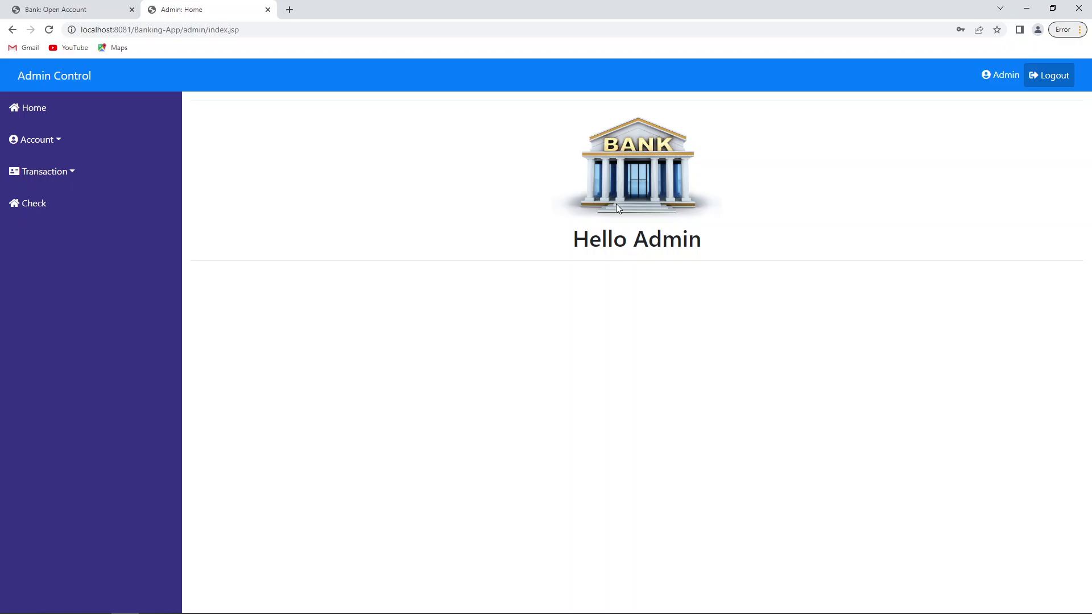
click(57, 147)
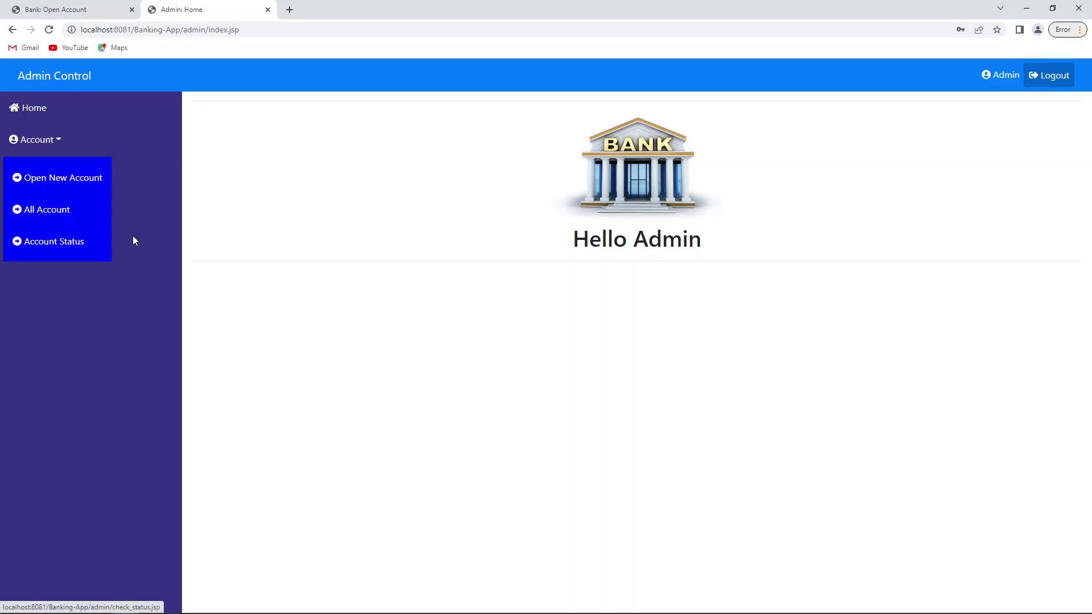
click(55, 246)
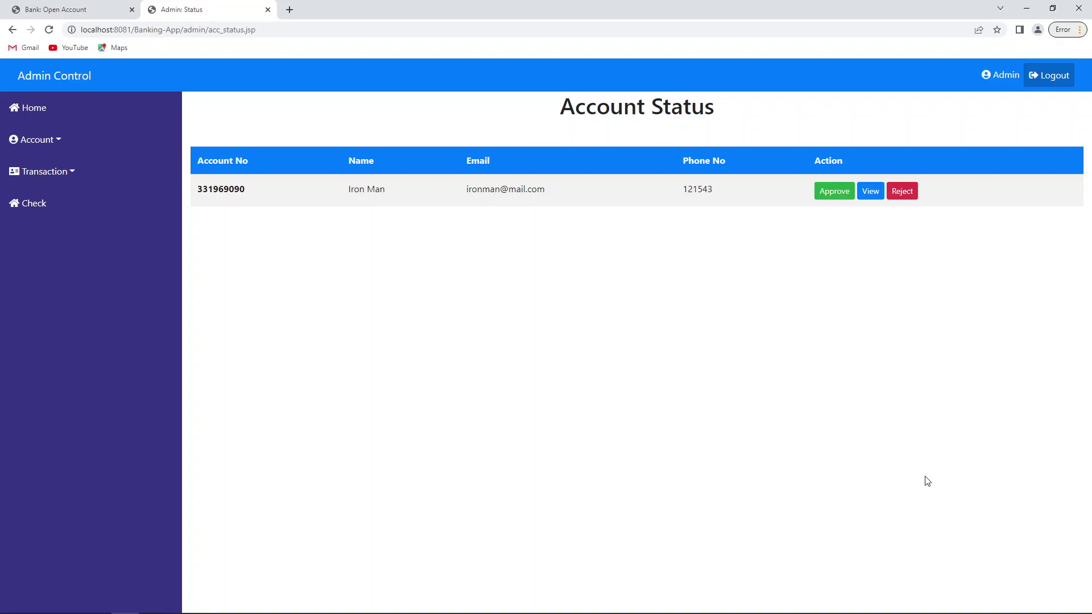
Step: View the pending account, copy its account number into Notepad, and submit the details form
click(873, 182)
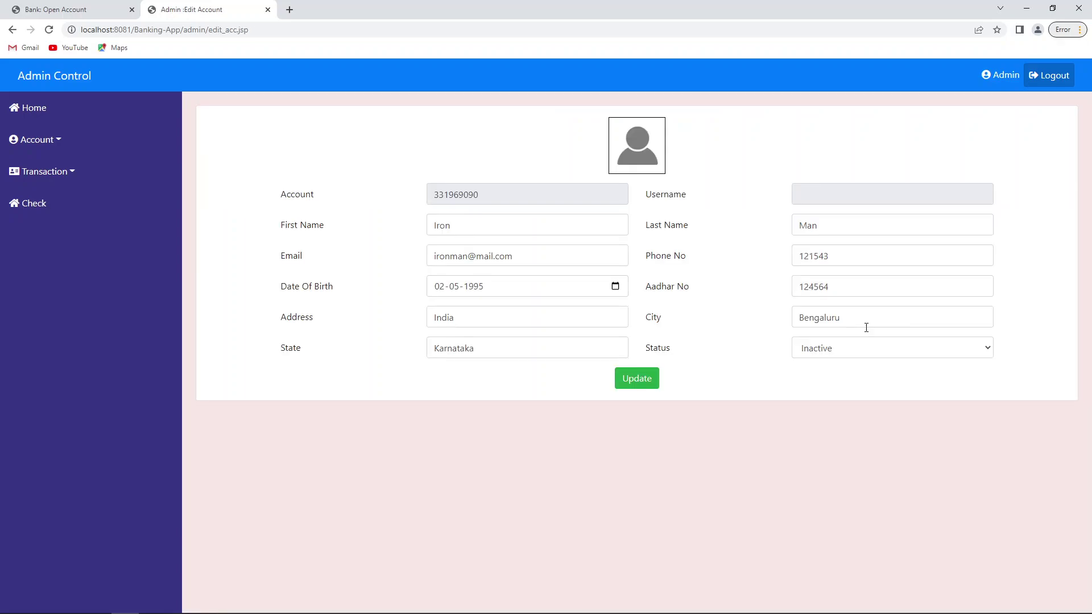
double_click(468, 196)
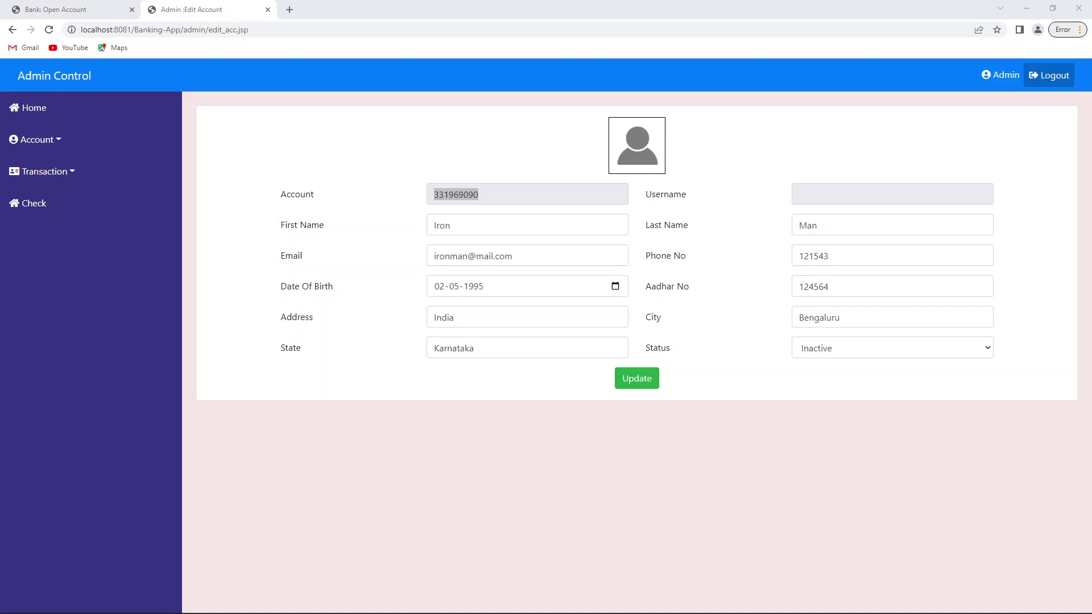
key(alt+Tab)
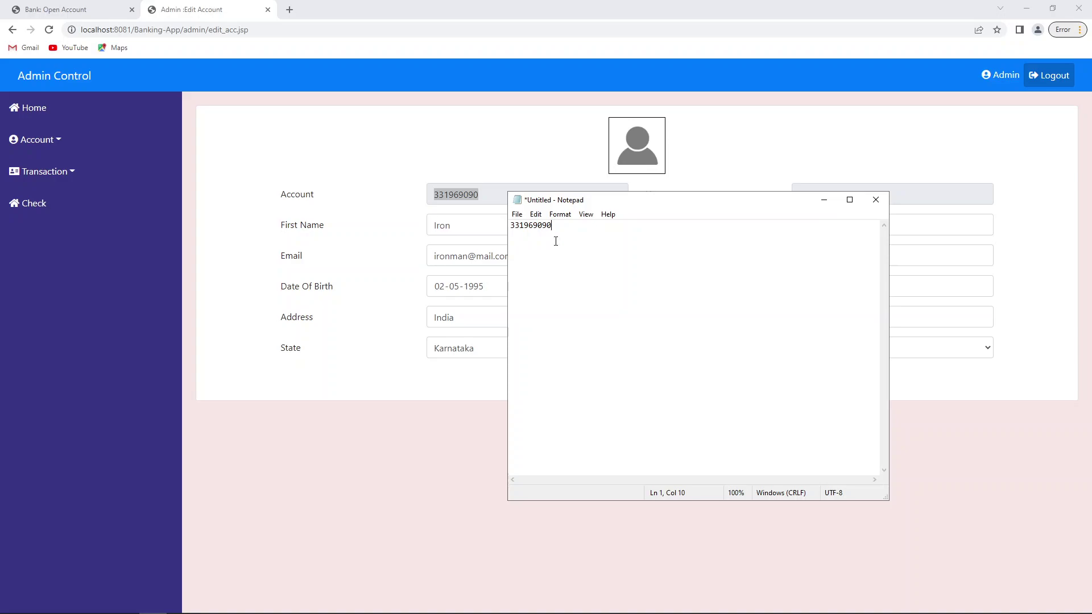
click(823, 199)
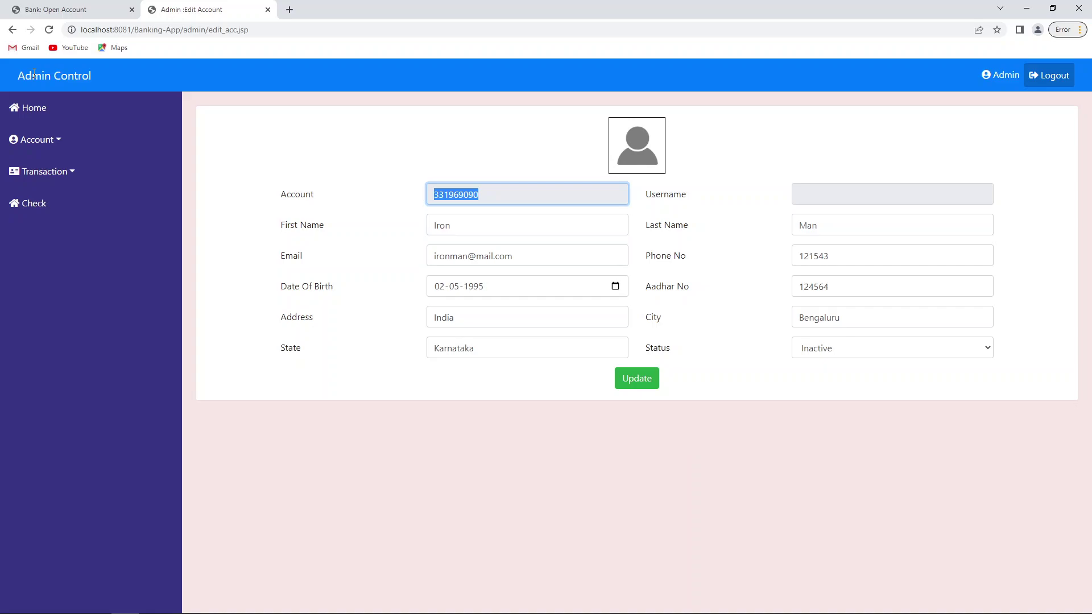
key(Return)
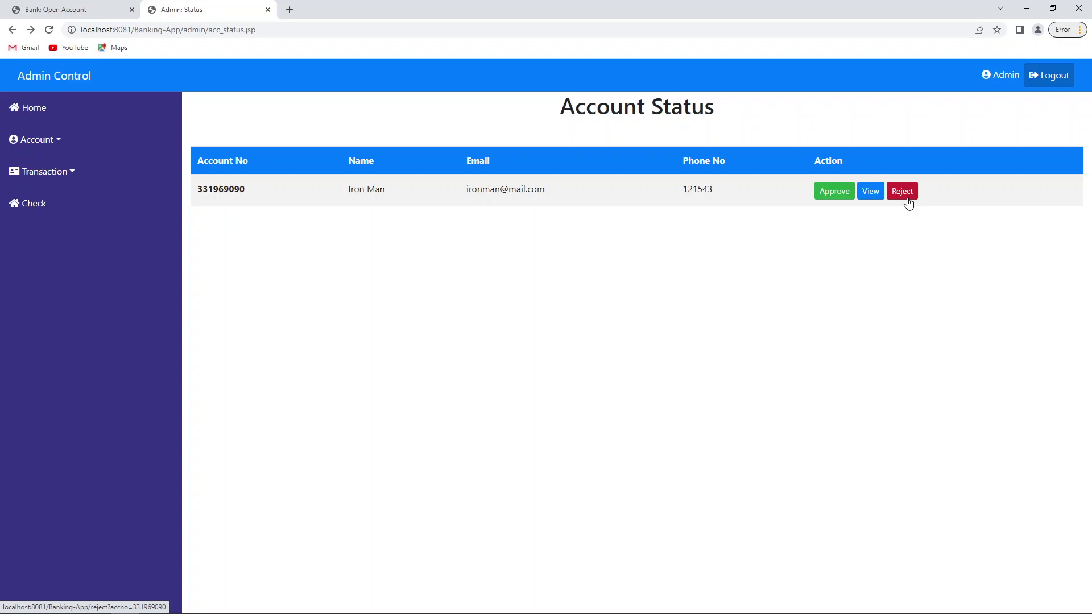
Step: Approve the pending account using the green Approve button on its row
click(834, 191)
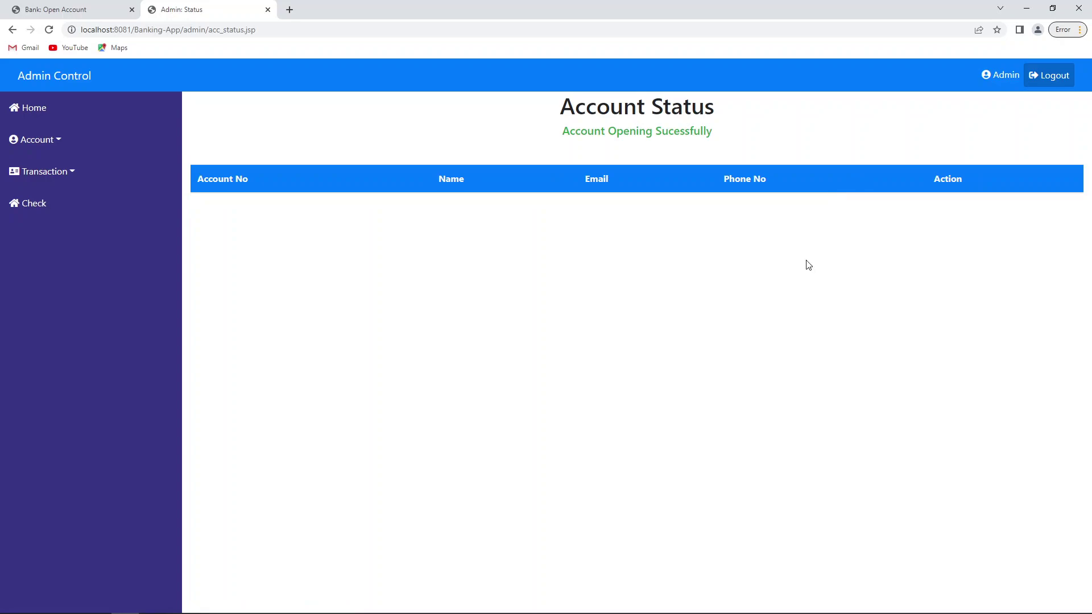
Step: Open Account > All Account to confirm the approved account is listed, then return to the first tab
click(54, 147)
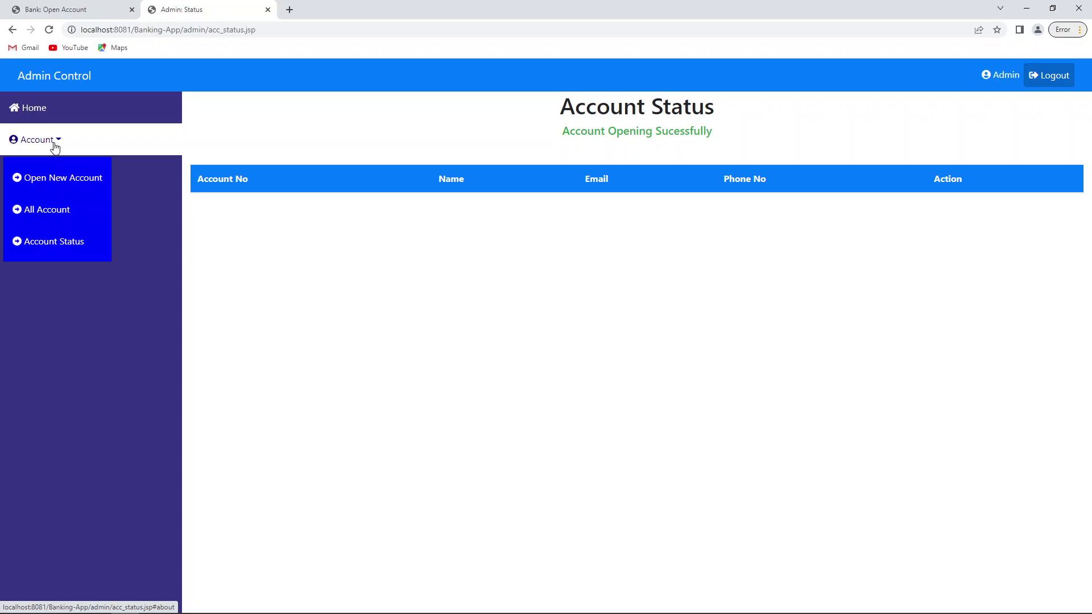
click(46, 209)
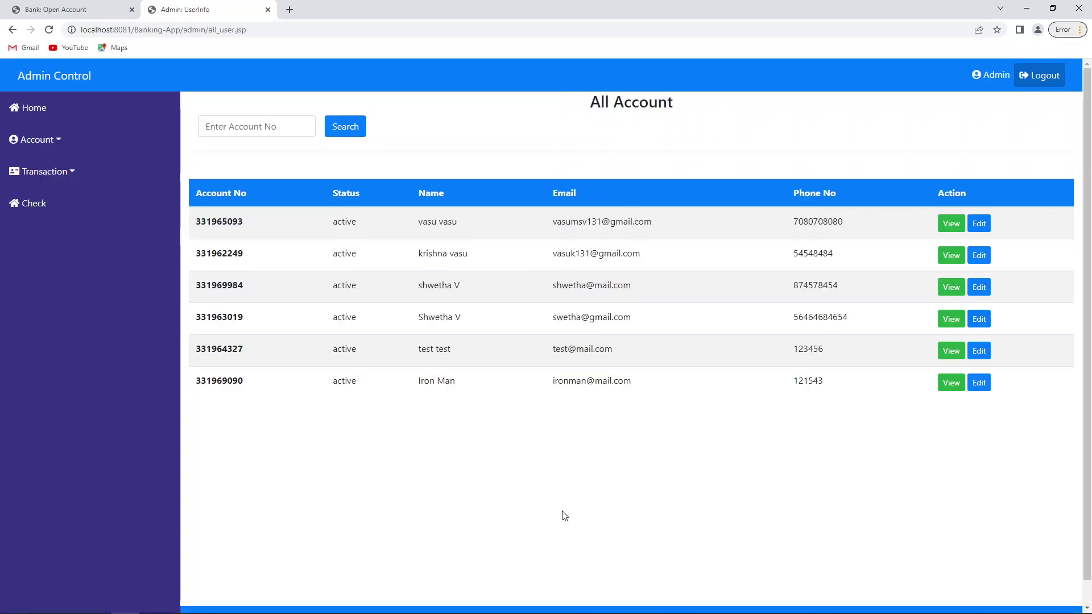
drag(560, 514, 414, 259)
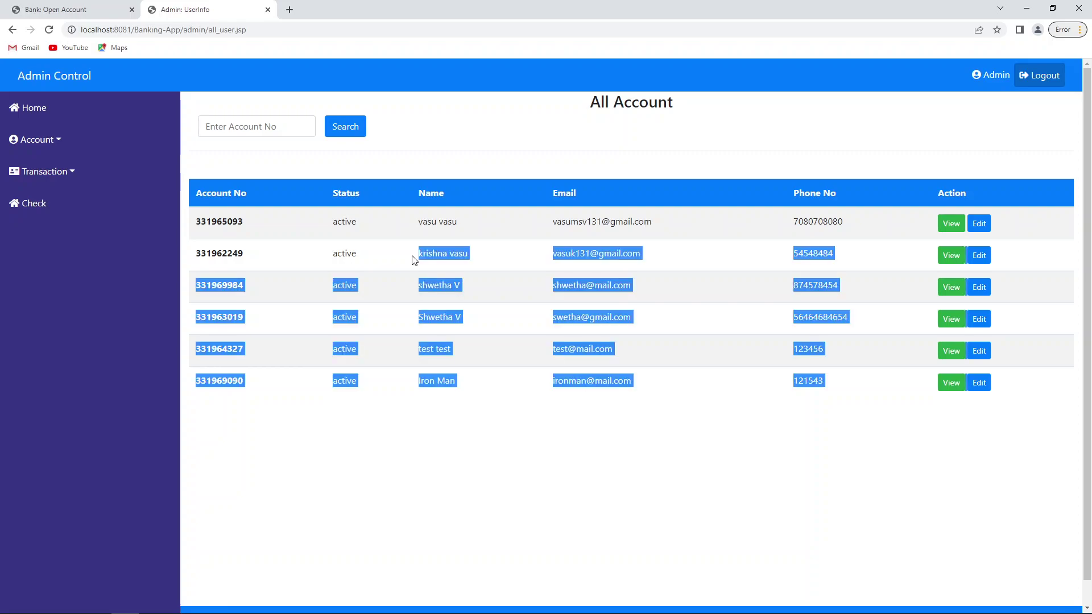
click(433, 308)
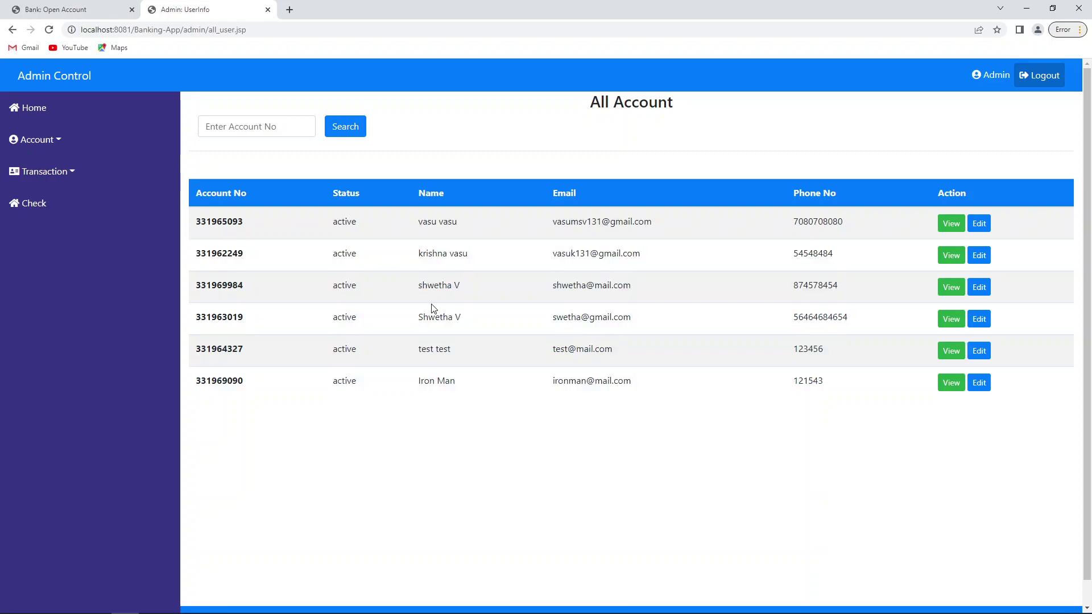
triple_click(425, 393)
click(611, 466)
click(72, 11)
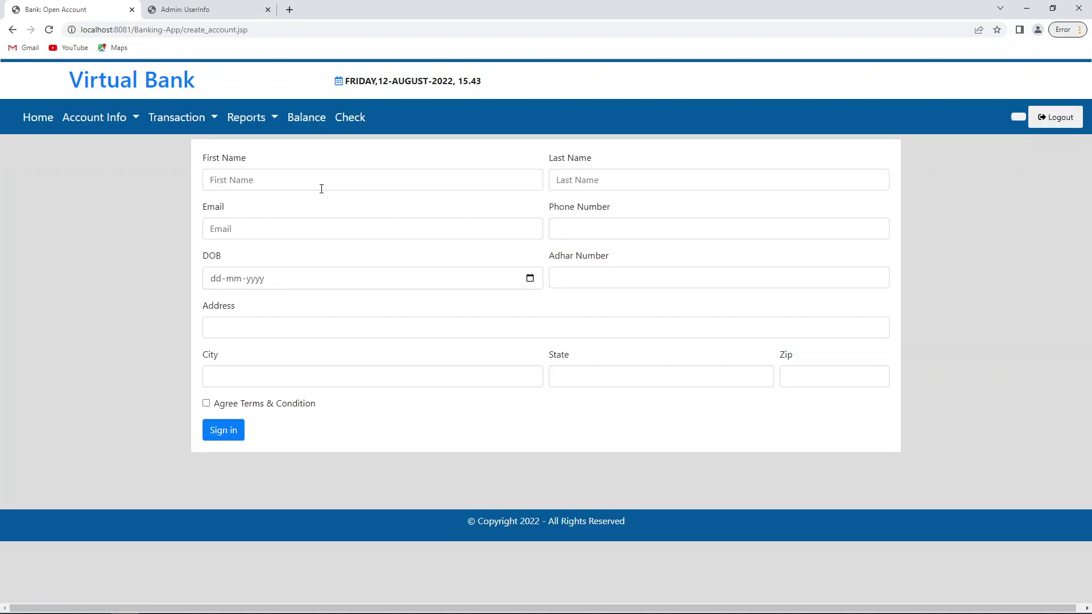
Step: Enter the new customer's name, e-mail (fixing a stray character), phone, date of birth and Adhar number
click(320, 189)
text(C)
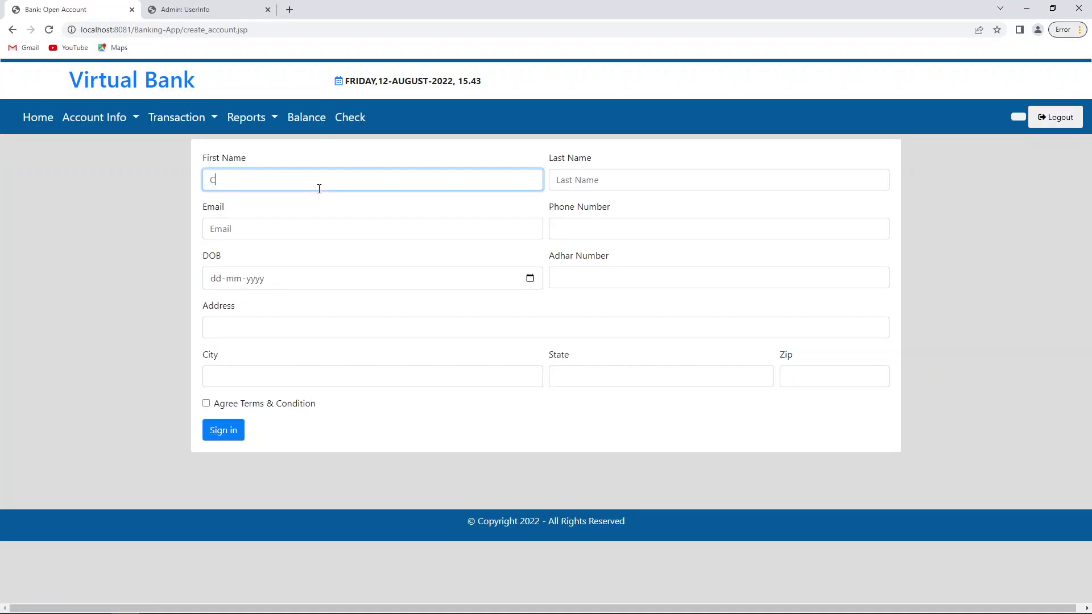
text(aptain)
key(Tab)
text(Ame)
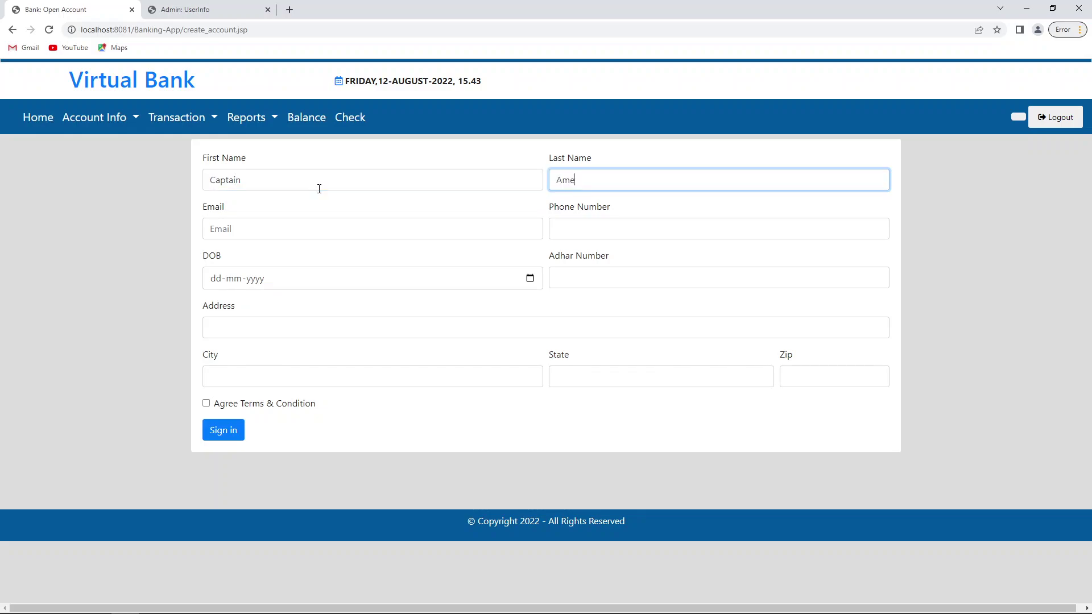
text(rica)
key(Tab)
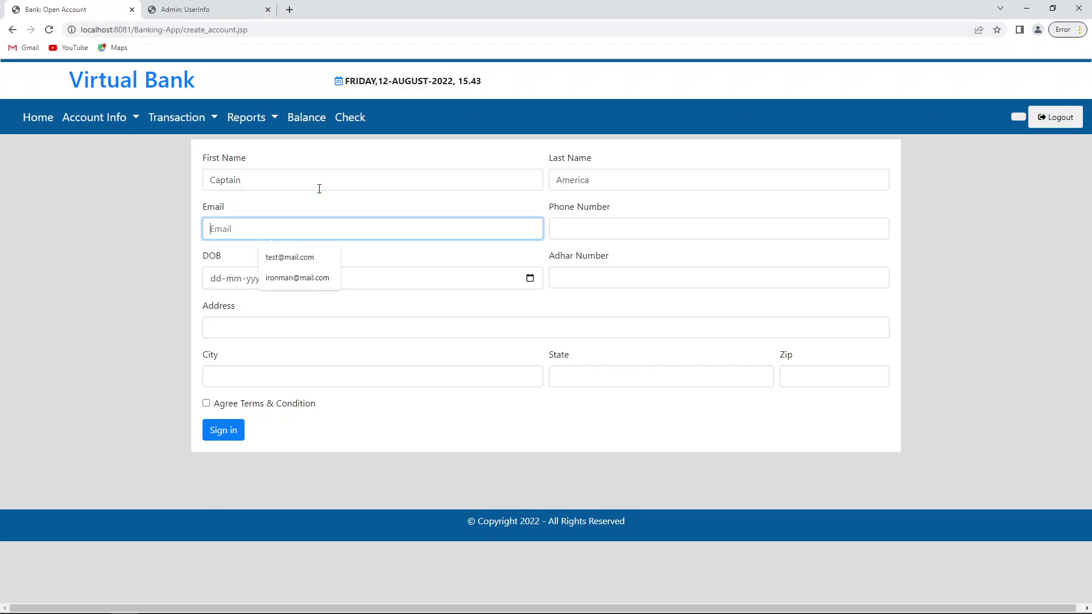
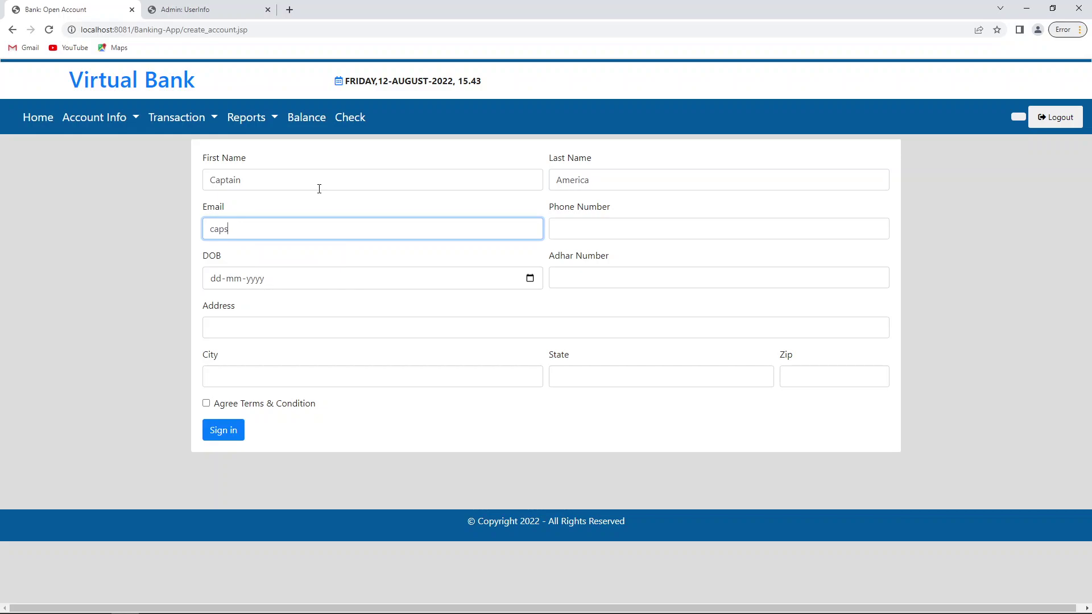
key(Tab)
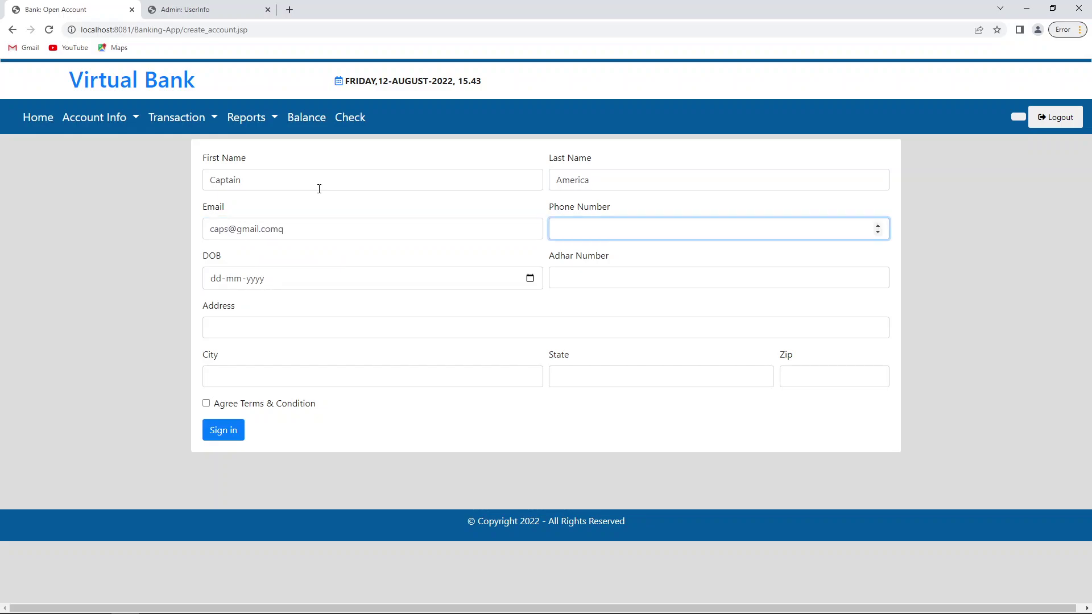
key(shift+Tab)
key(End)
key(BackSpace)
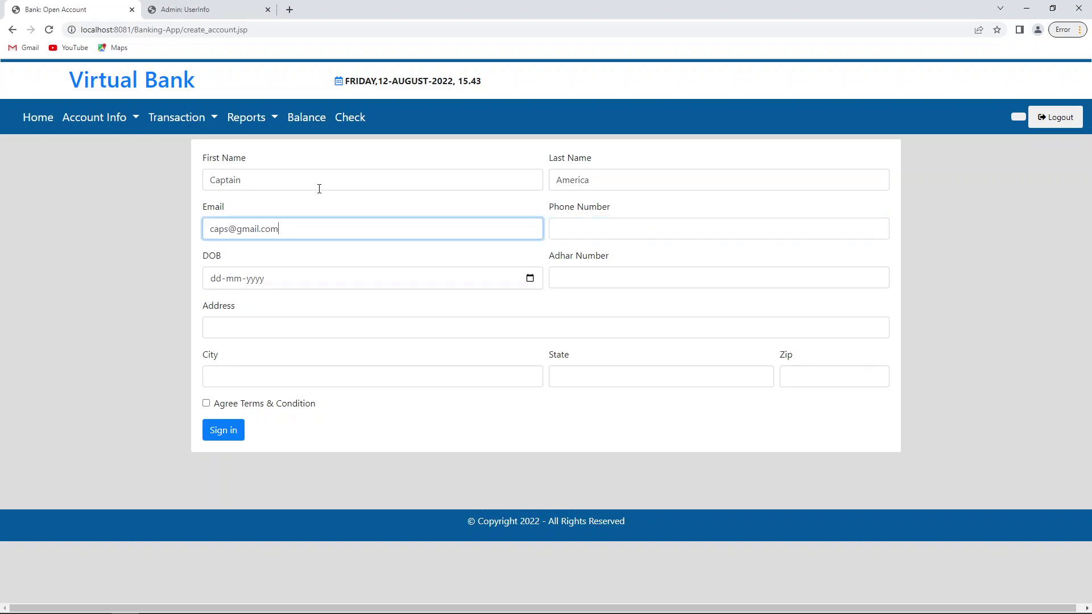
key(Tab)
text(234654354)
key(Tab)
text(05-)
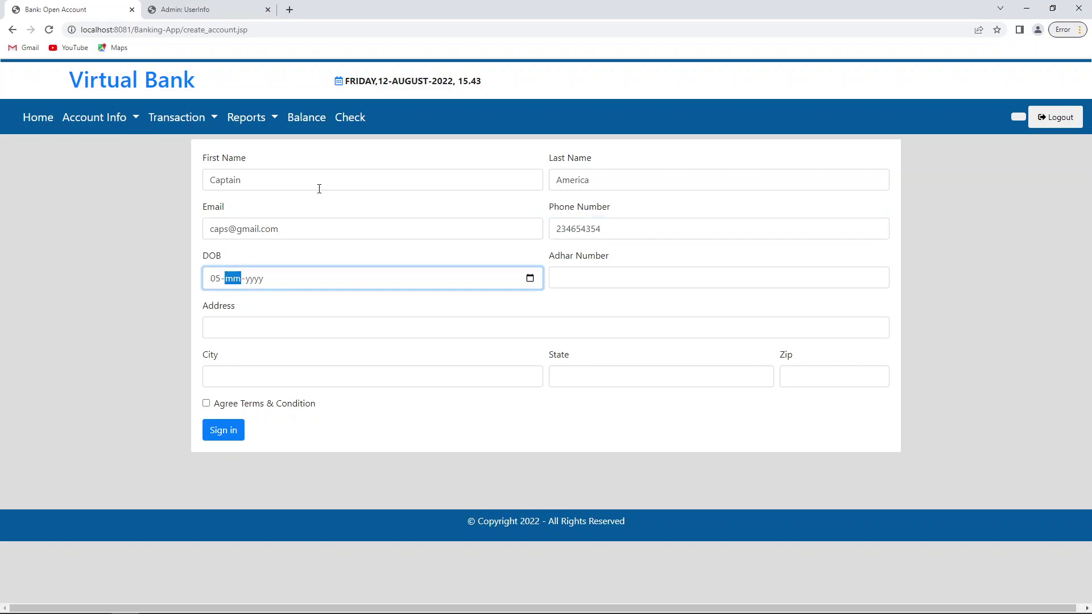
text(08-1991)
key(Tab)
key(Tab)
text(2156524)
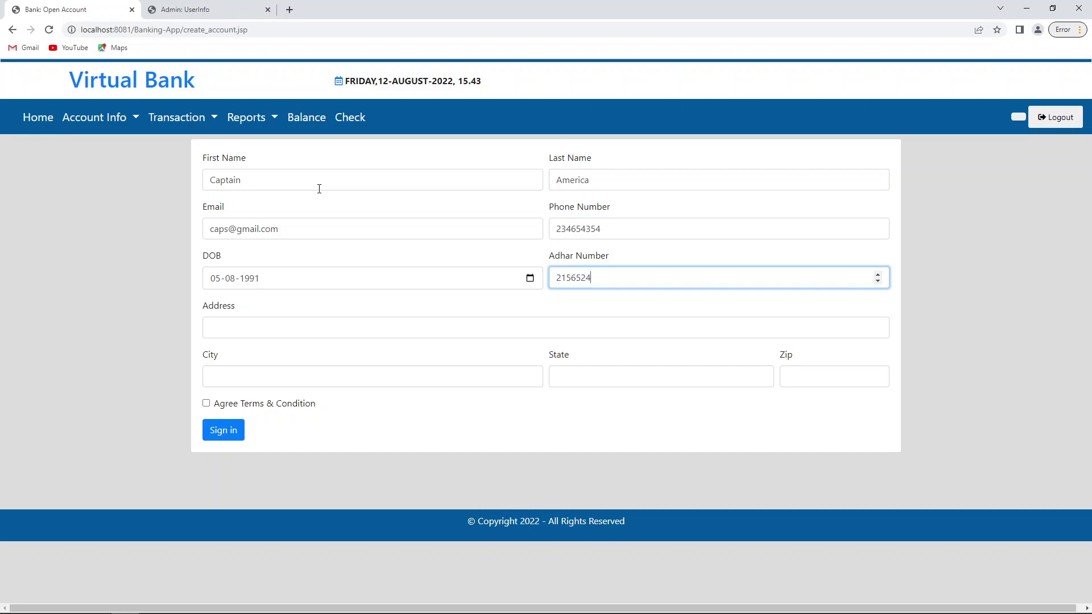
Step: Fill in address, city, state and zip, agree to the terms, submit, and return to the admin tab
key(Tab)
text(India)
key(Tab)
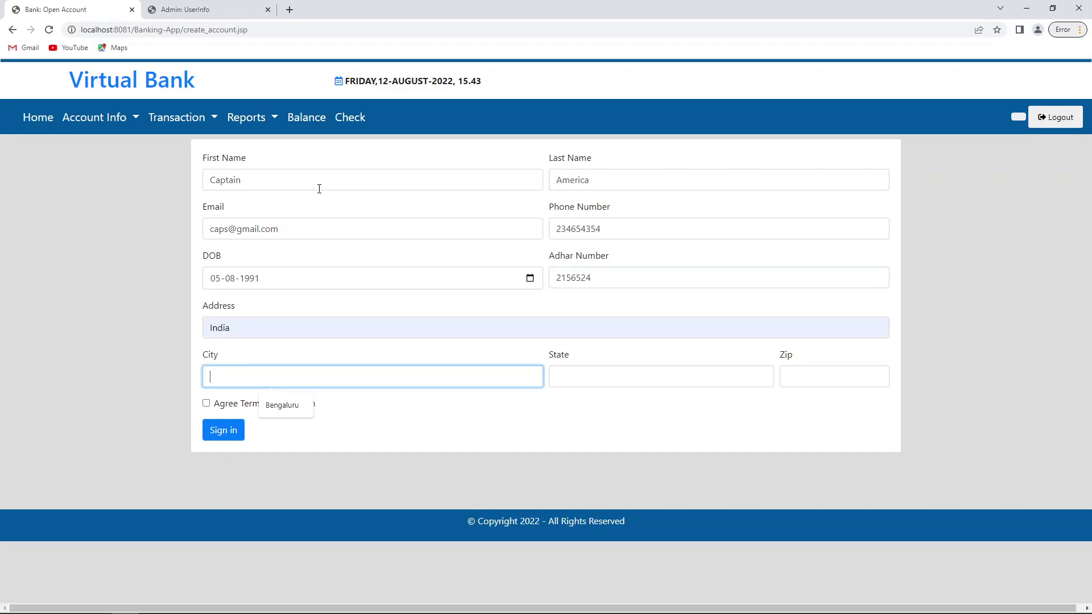
key(Down)
key(Return)
key(Tab)
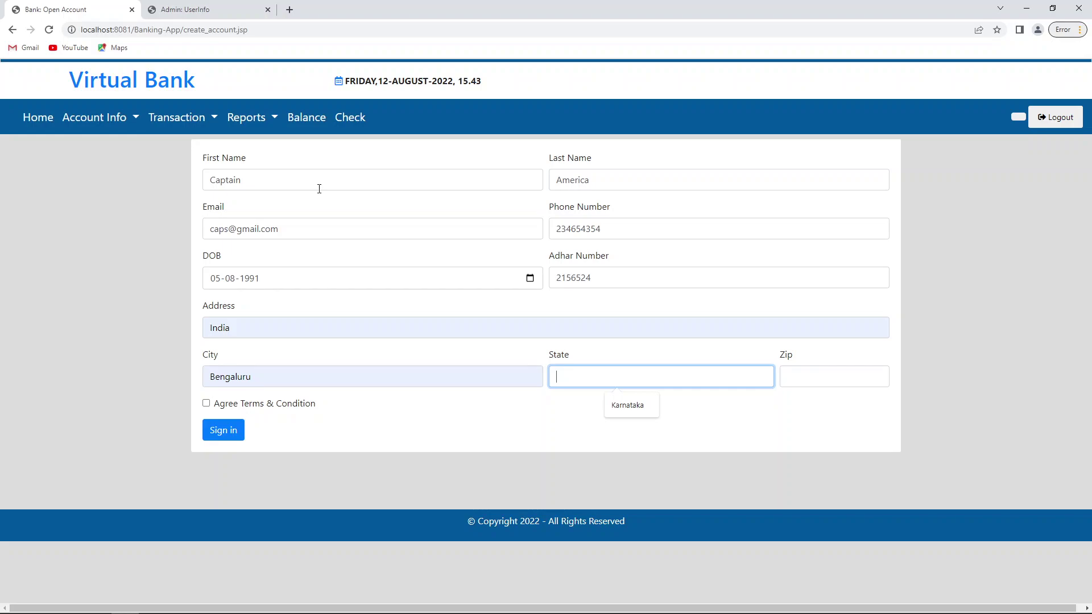
key(Down)
key(Return)
key(Tab)
text(254561)
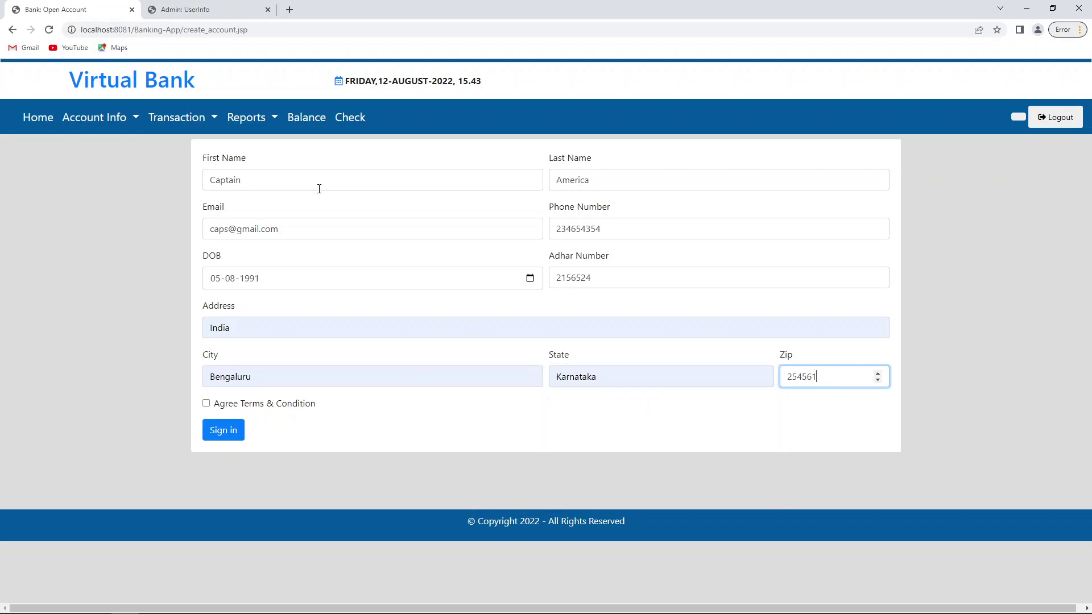
key(Tab)
key(space)
click(223, 431)
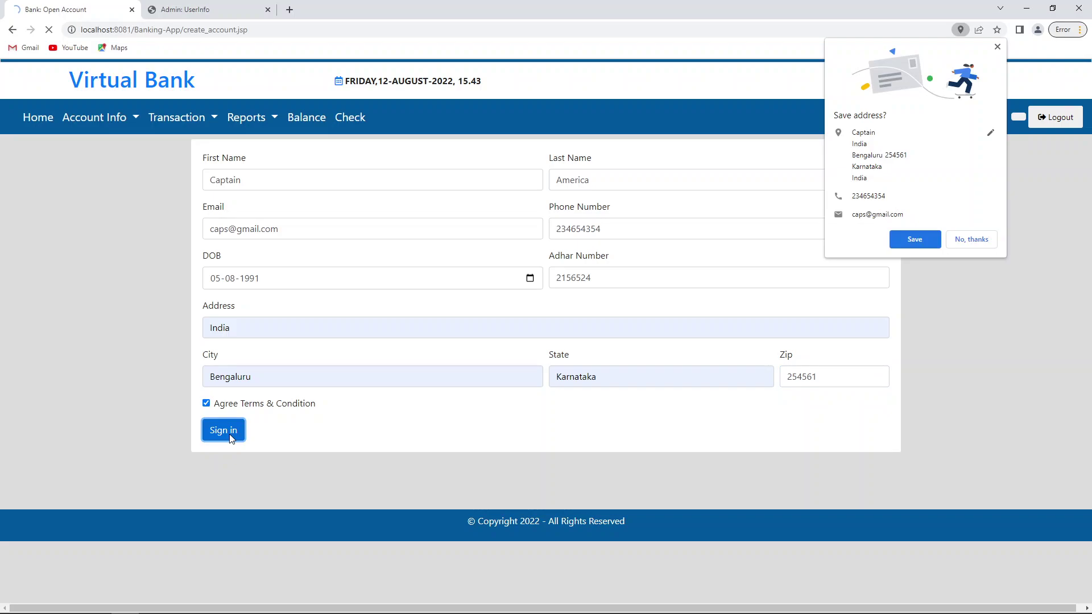
click(238, 16)
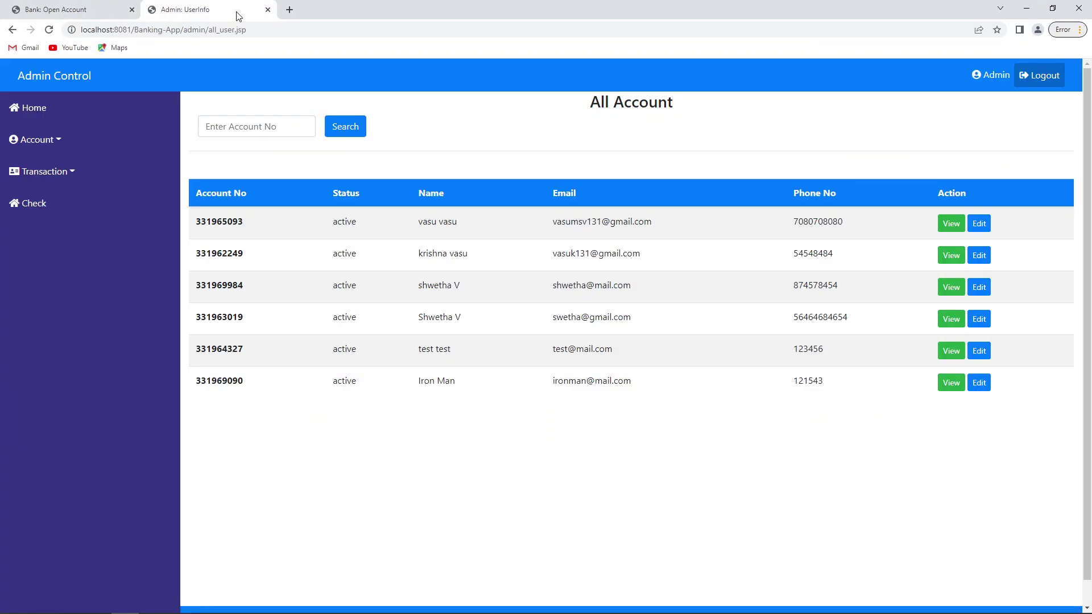
Step: From Account Status, add the new account number to the Notepad note, approve it, then switch to the customer tab
click(62, 178)
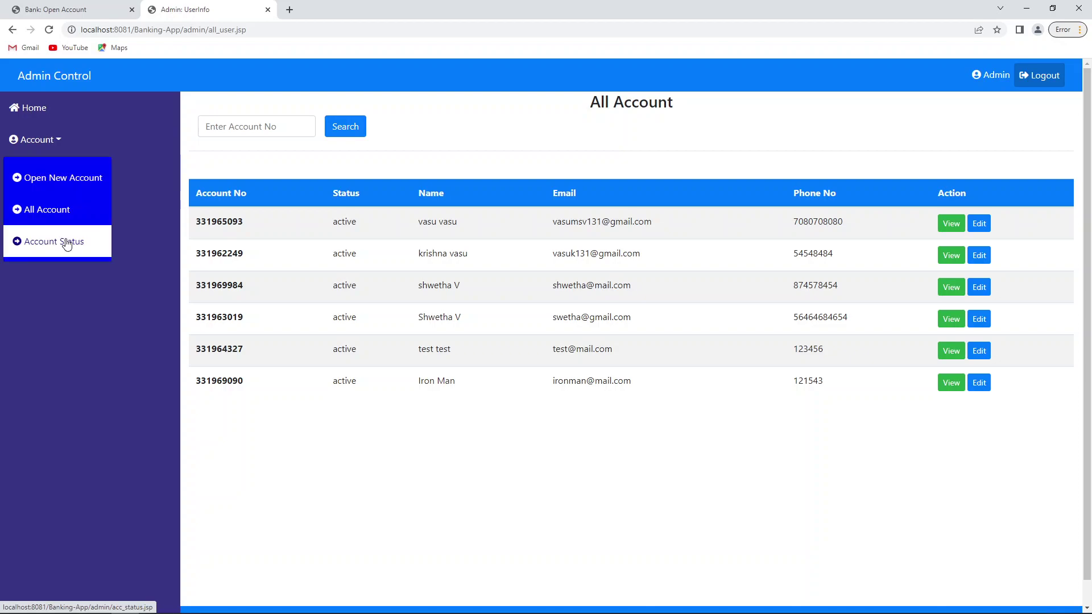
click(67, 242)
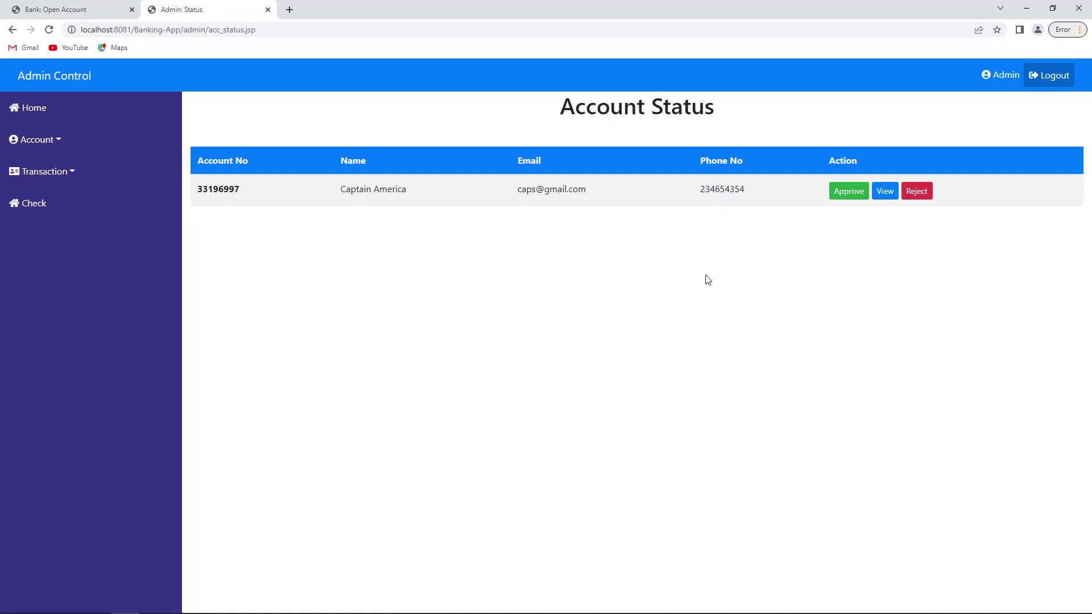
double_click(223, 185)
key(ctrl+c)
mouse_move(301, 605)
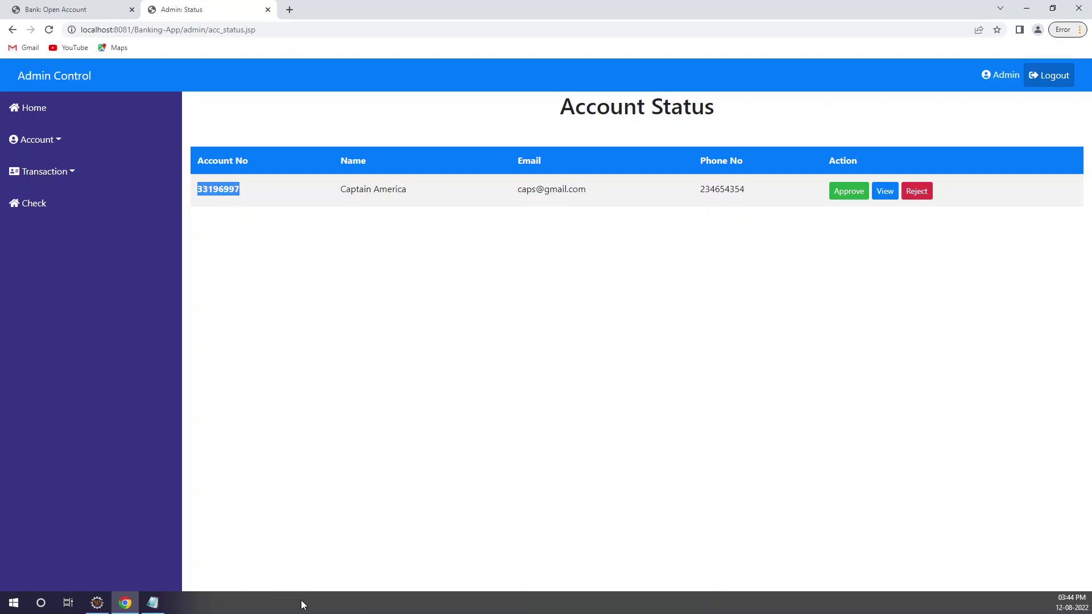
key(alt+Tab)
key(Return)
key(Return)
key(Return)
key(ctrl+v)
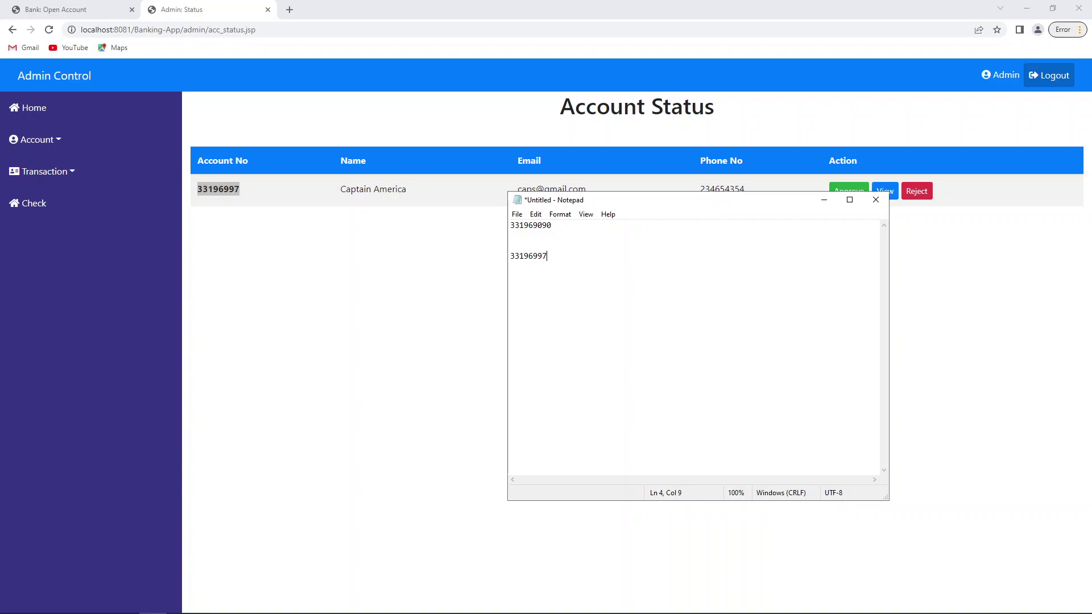
key(alt+Tab)
click(842, 198)
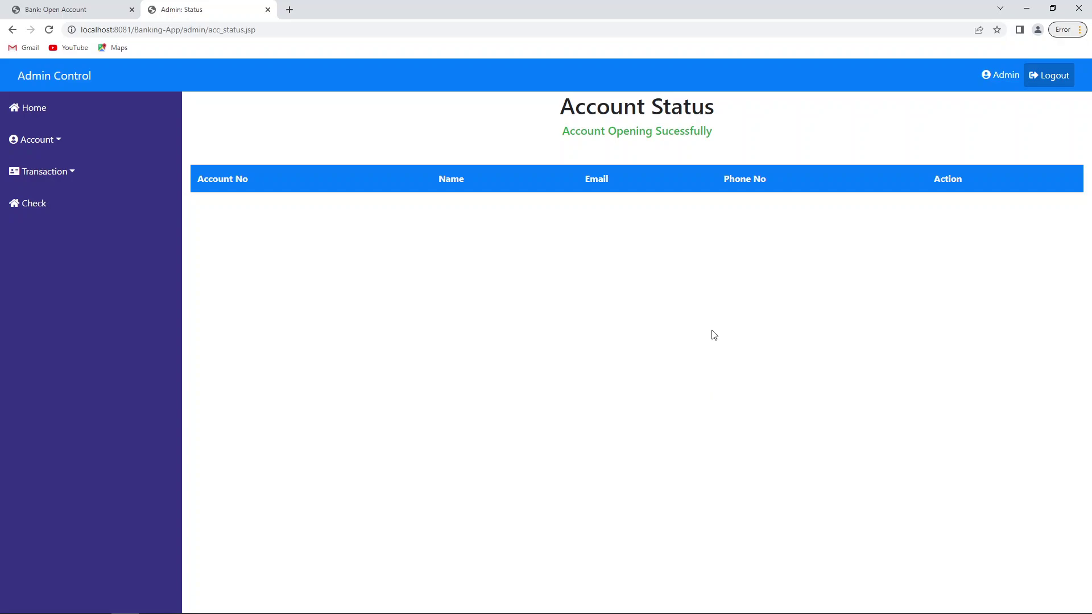
click(51, 10)
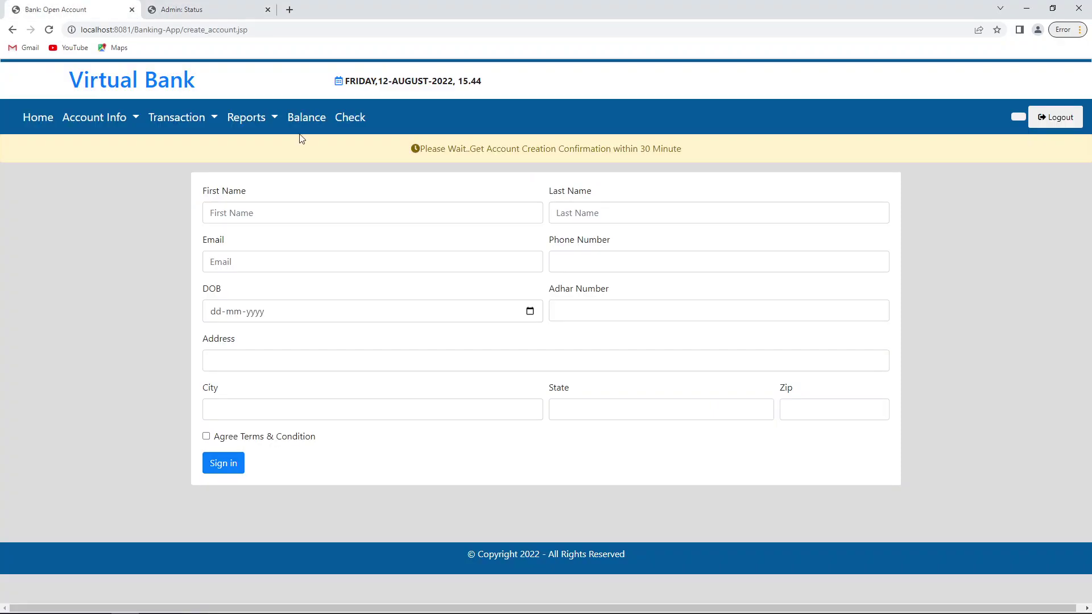
Step: Log out, open Net Banking registration, and paste the first account number from Notepad into Account No
click(1059, 117)
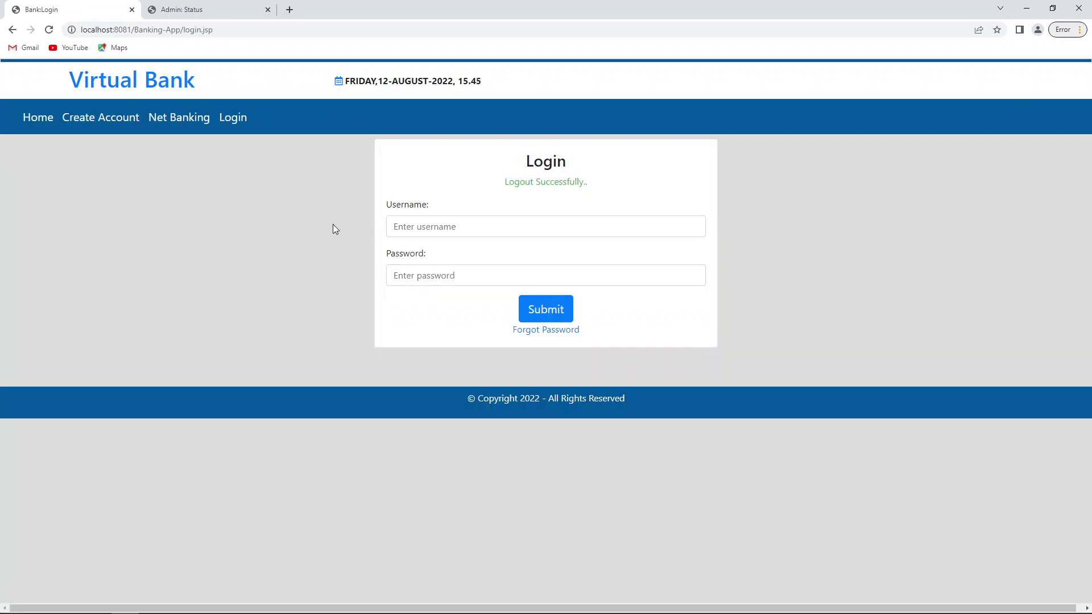
click(179, 117)
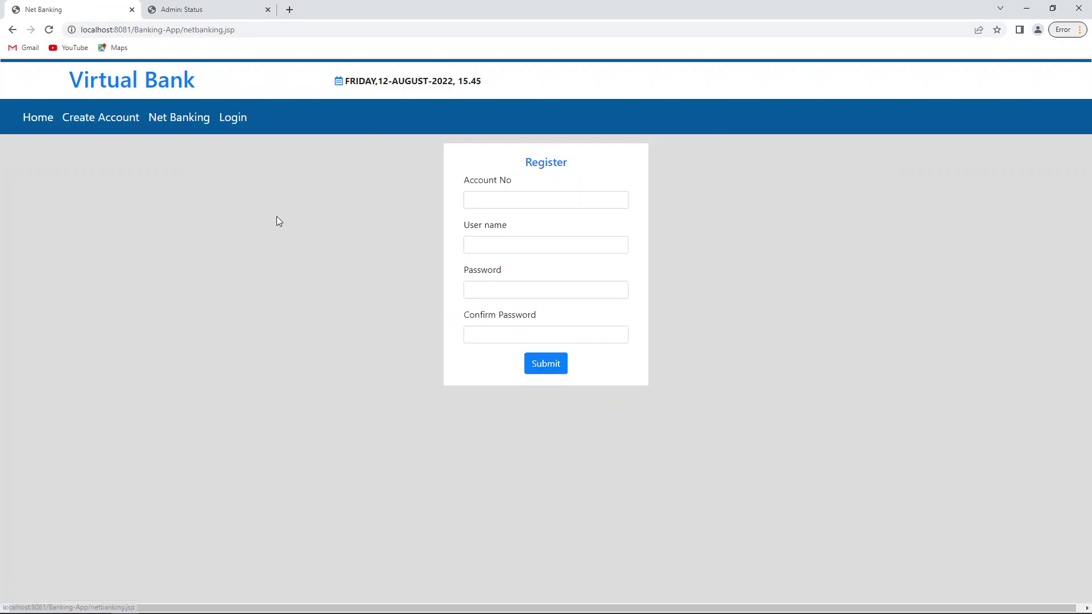
click(518, 200)
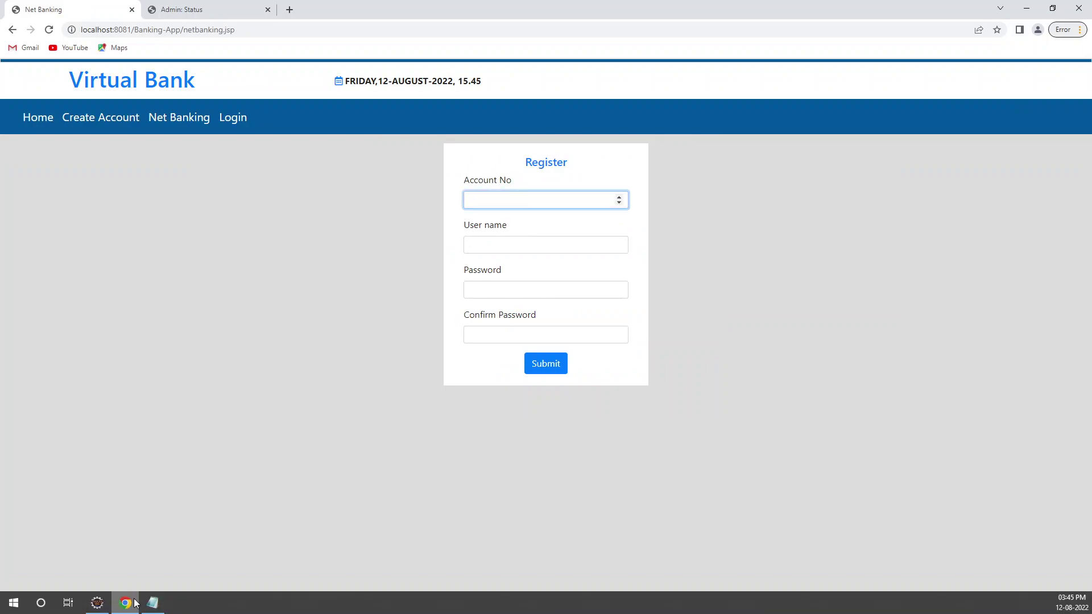
click(153, 602)
double_click(540, 225)
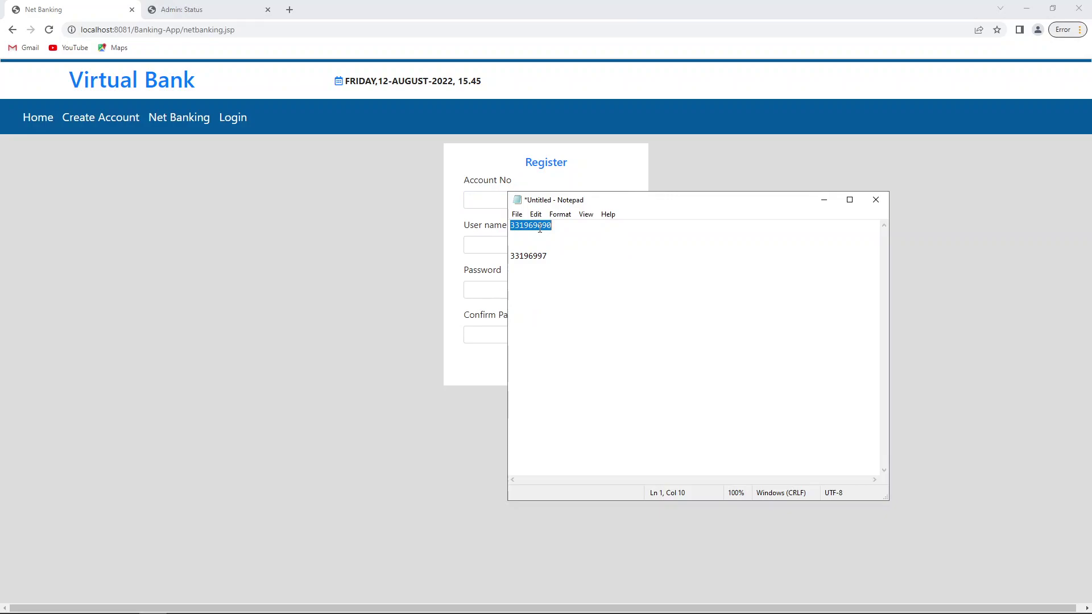
key(ctrl+c)
key(alt+Tab)
key(ctrl+v)
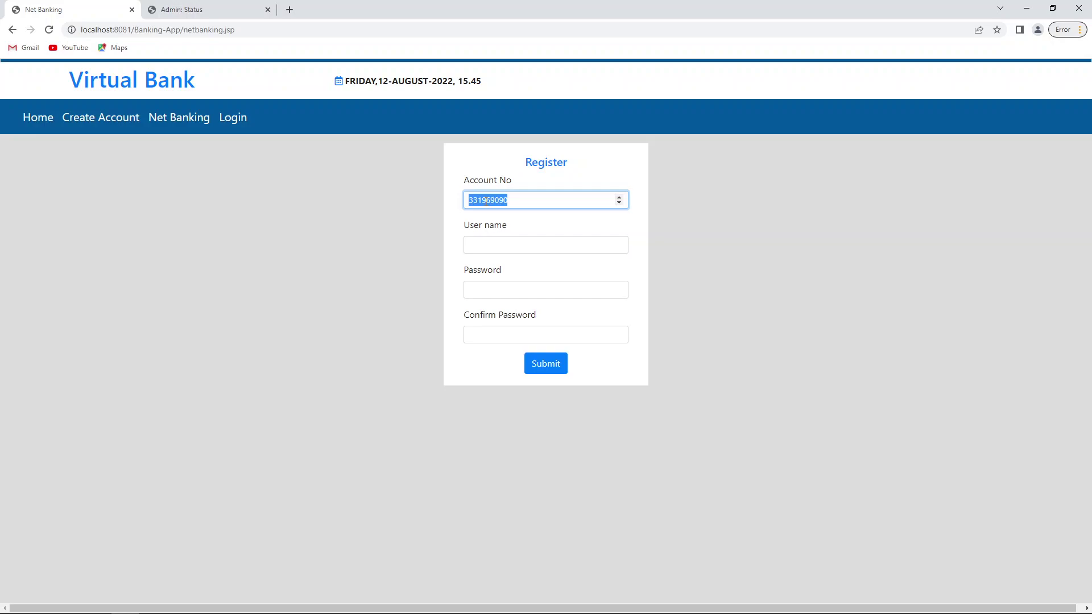
key(Right)
Step: Enter a user name, a password and its confirmation, then submit the net banking registration
click(506, 244)
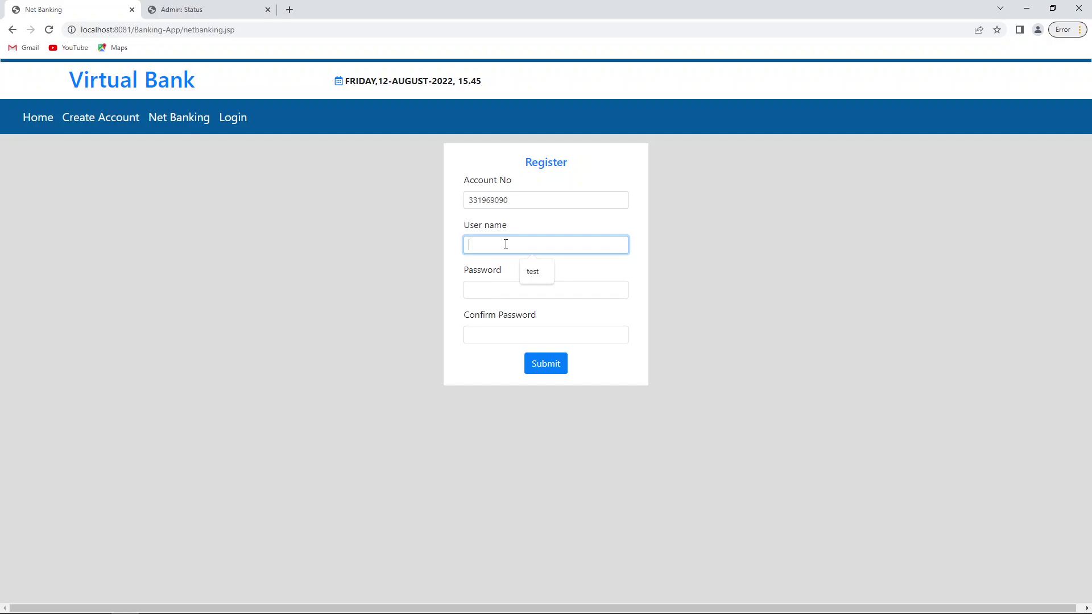
text(ironman)
key(Tab)
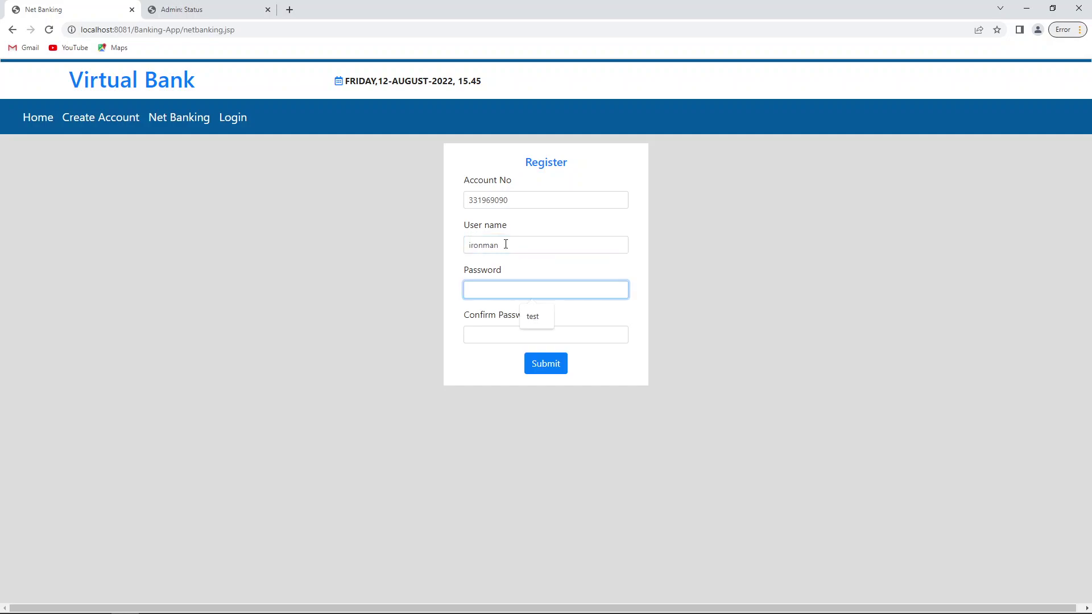
text(1234)
key(Tab)
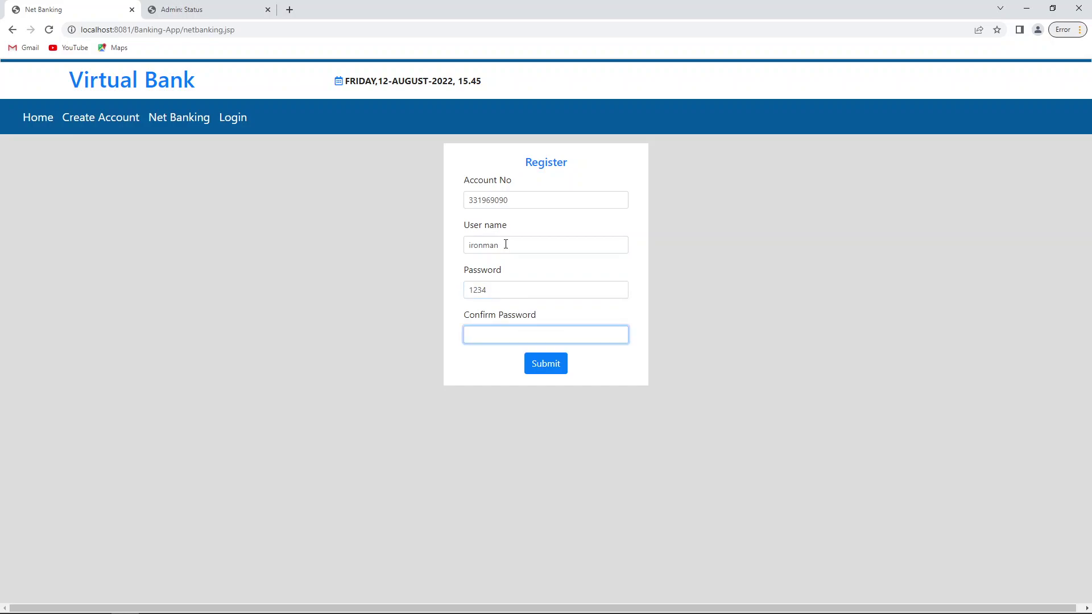
text(1234)
key(Return)
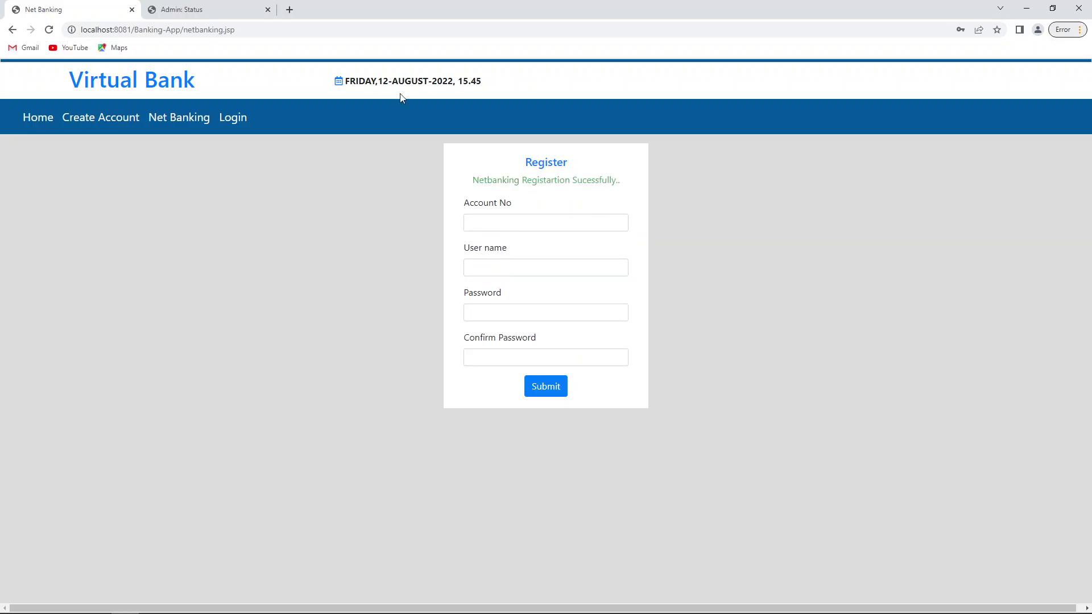
Step: Register the second account number for net banking with a username and matching passwords
click(202, 127)
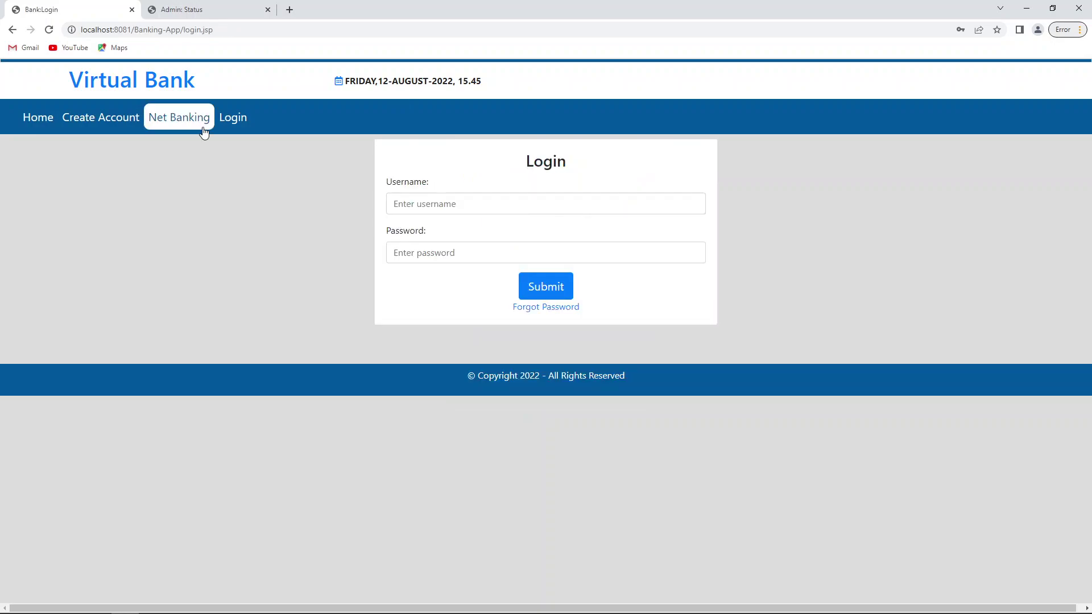
click(204, 131)
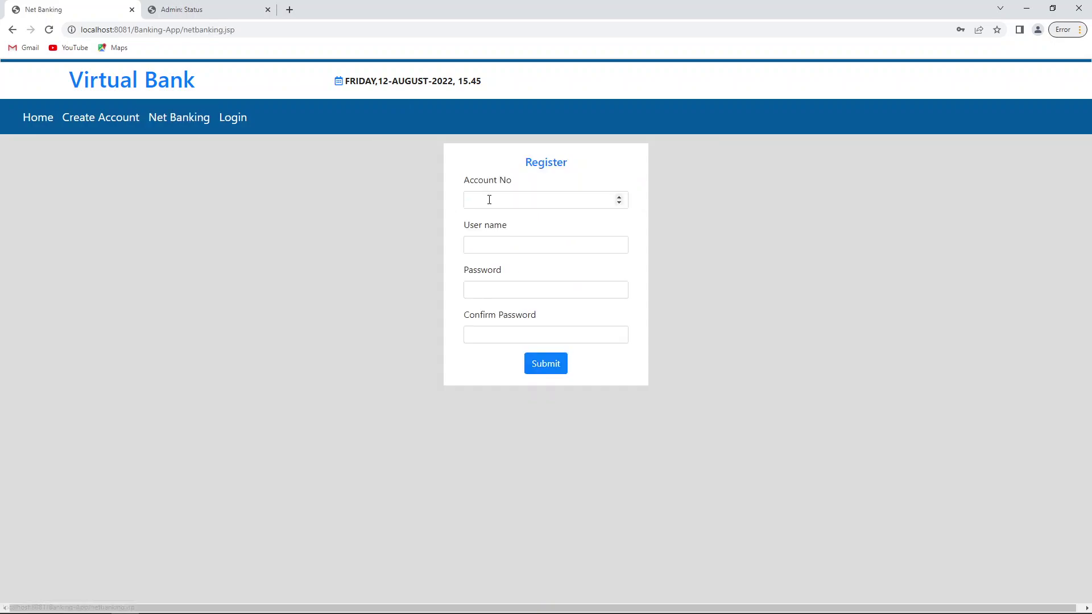
click(153, 603)
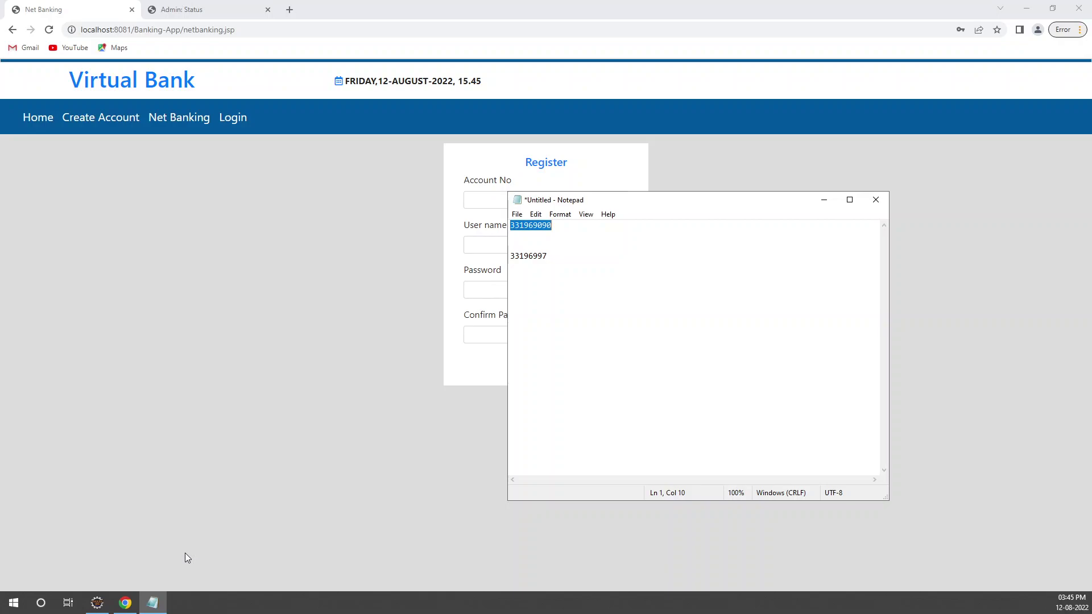
click(482, 201)
key(ctrl+v)
click(507, 246)
text(caps)
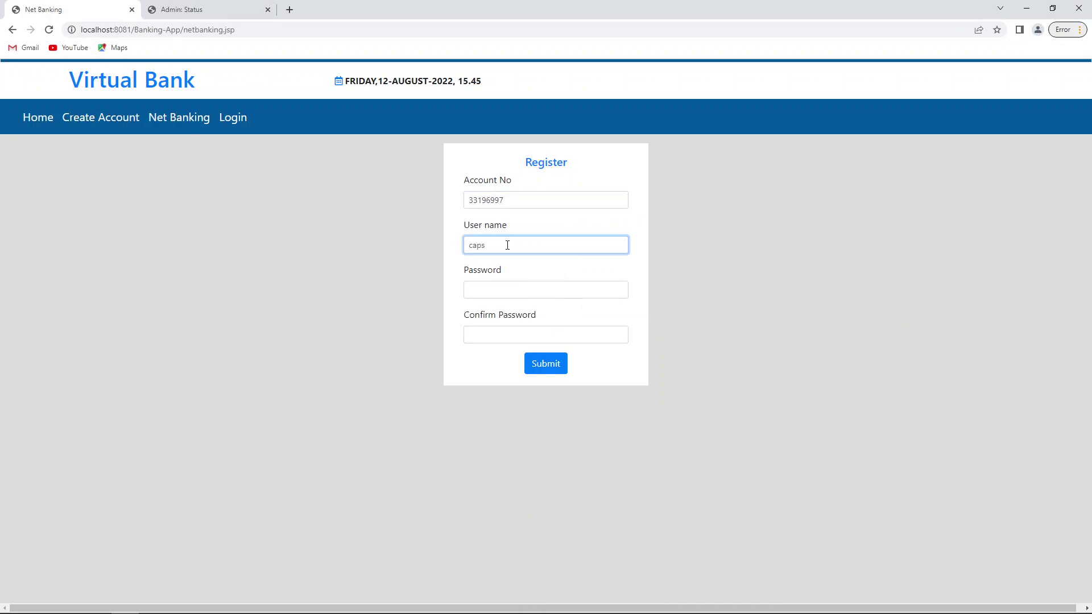
key(Tab)
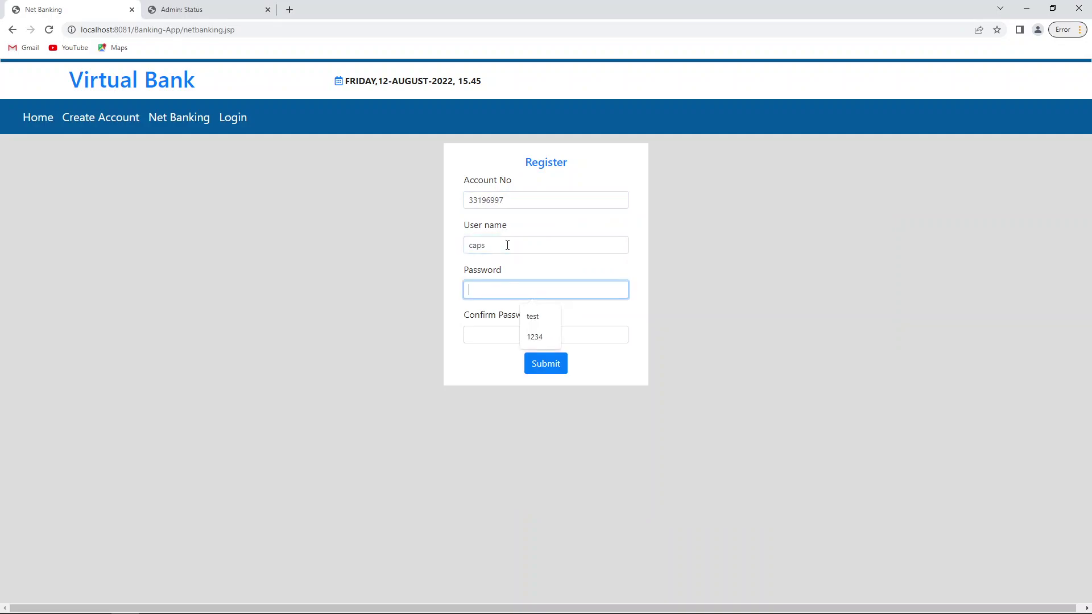
text(1234)
key(Tab)
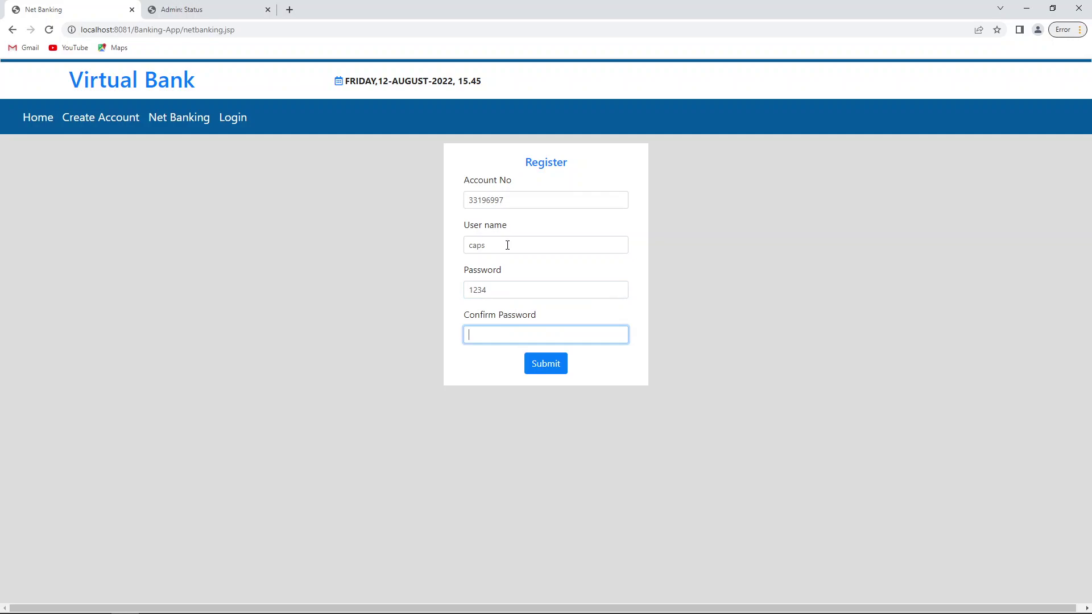
text(1234)
key(Return)
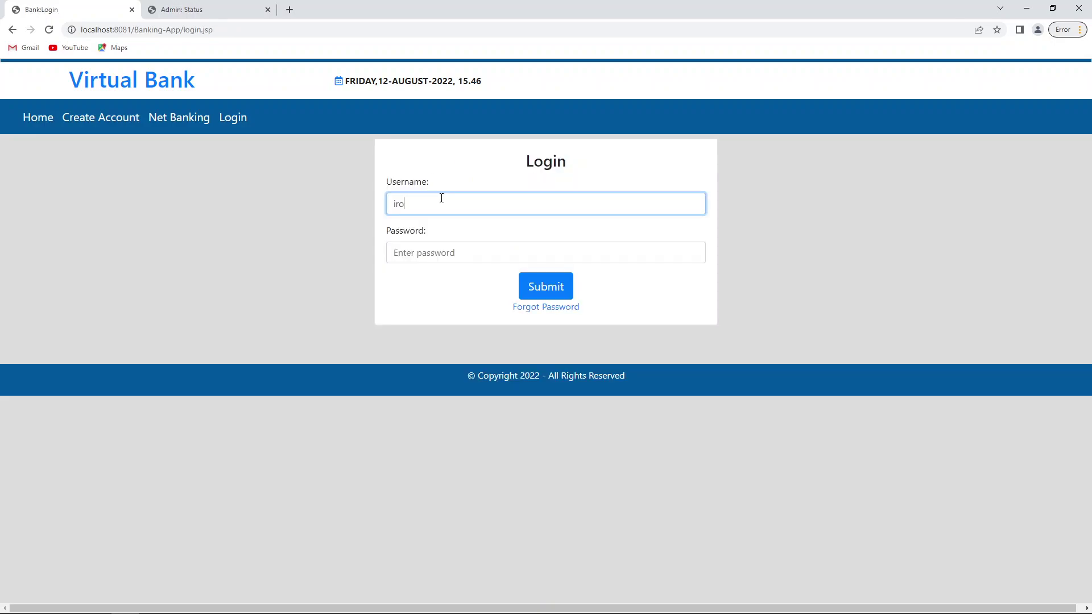
Step: Log in as the first user with the username and password to reach the home page
text(nman)
key(Tab)
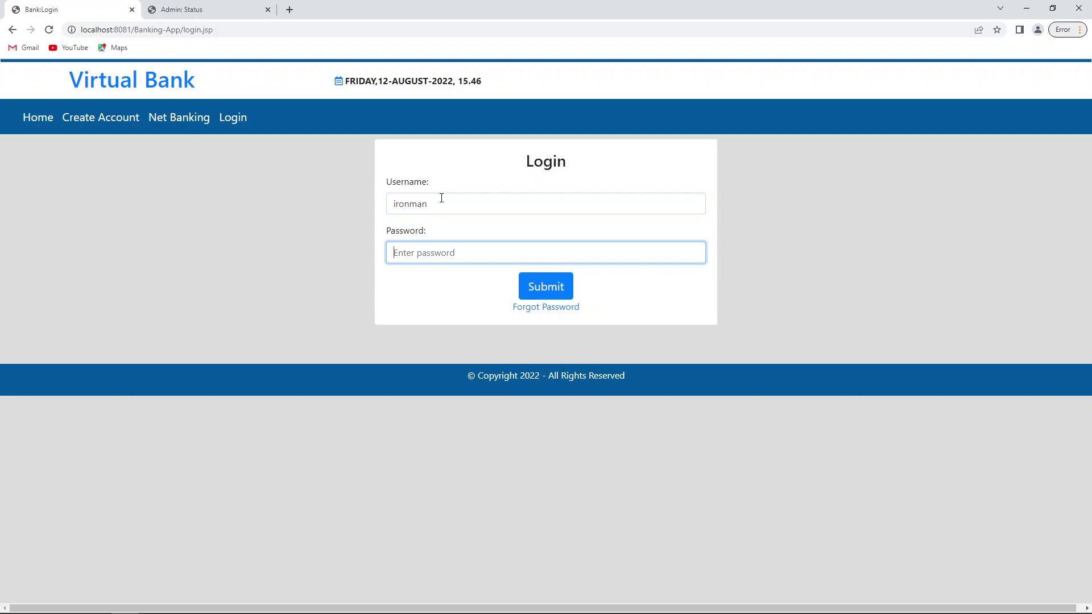
text(1234)
click(541, 289)
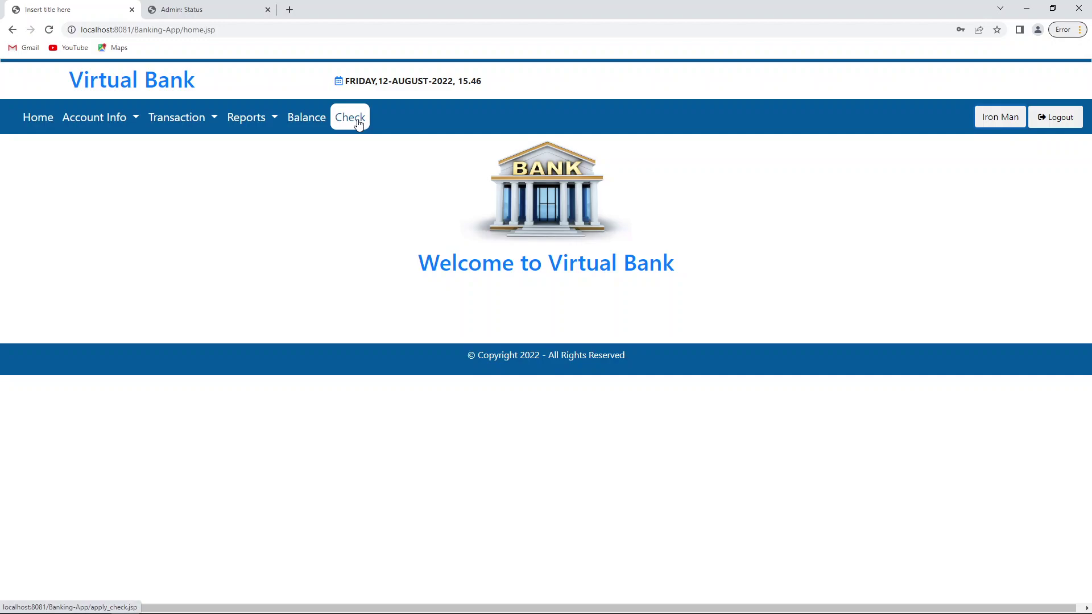
Step: Check the account's 0.0 balance and view the user's profile details
click(301, 129)
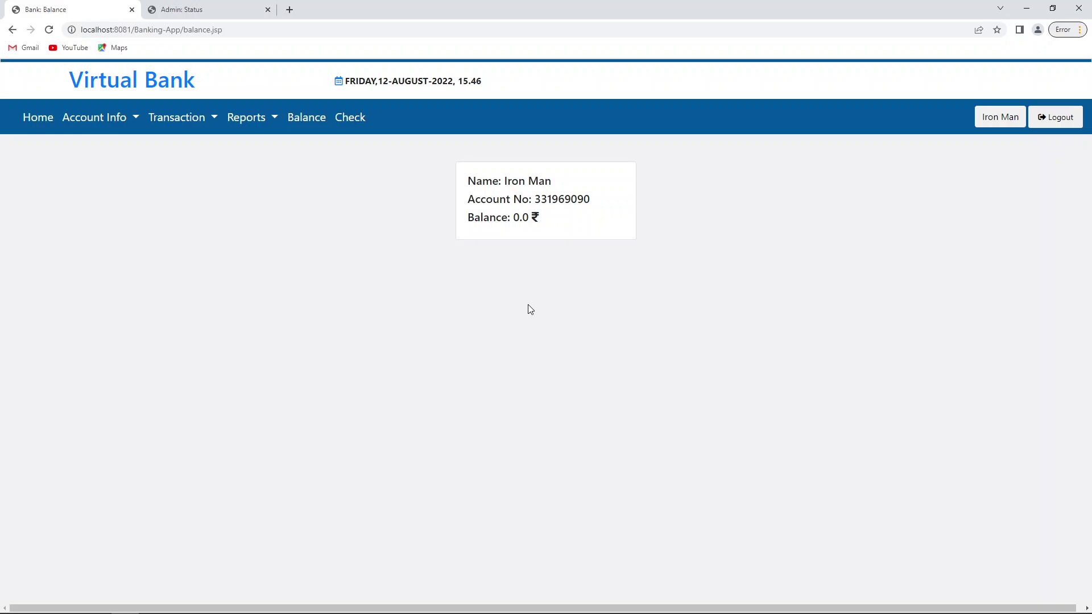
click(94, 118)
click(108, 147)
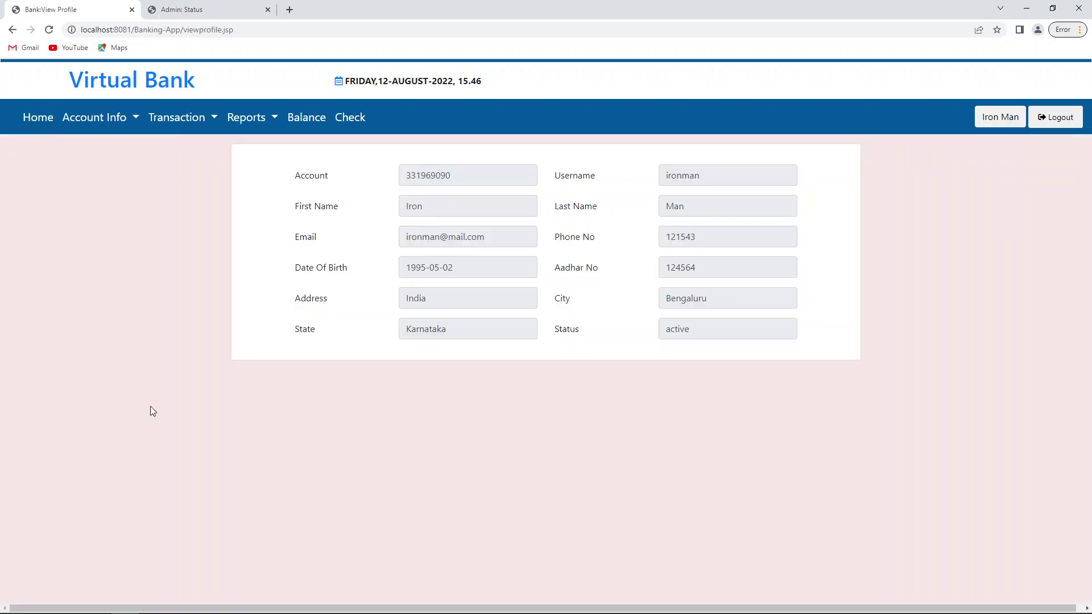
Step: Browse the Account Info, Transaction and Reports menus, then switch to the admin Status tab
click(115, 131)
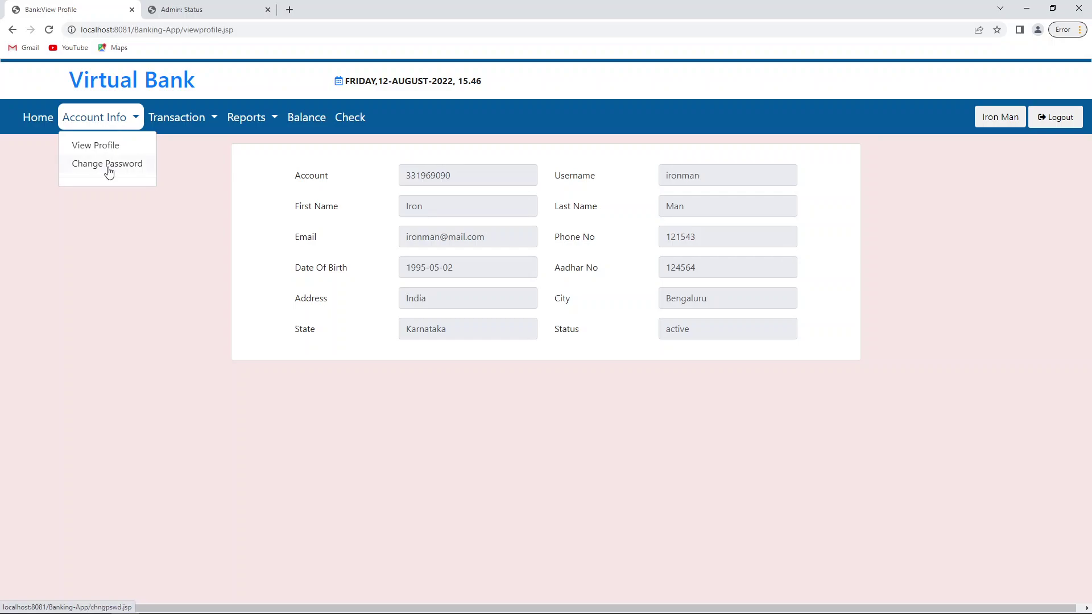
click(197, 126)
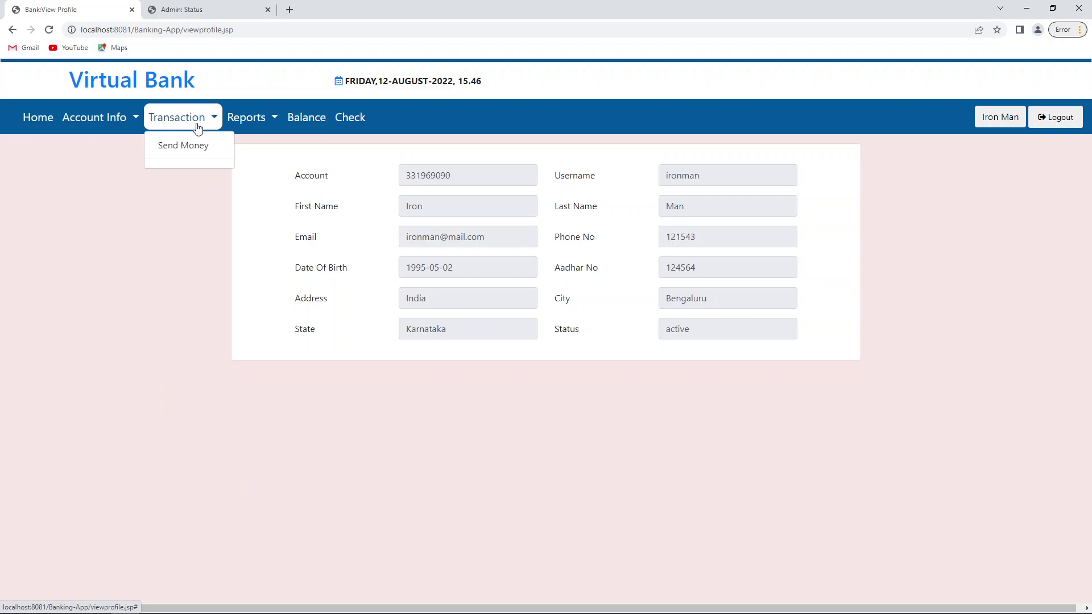
click(246, 118)
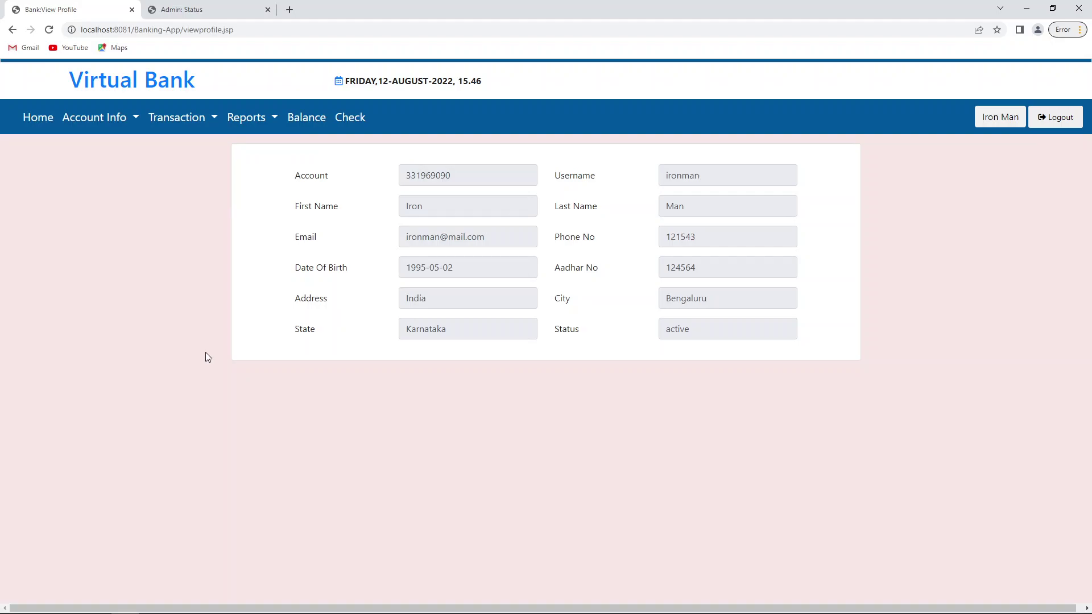
click(177, 10)
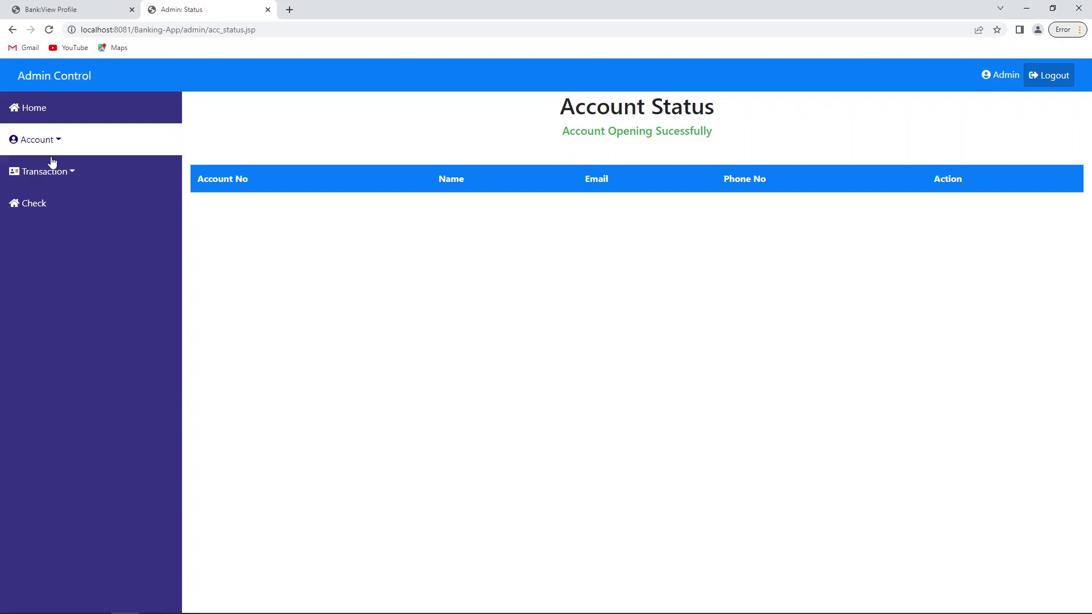
Step: Look up the customer's account by its pasted number in the admin Transaction form
click(86, 221)
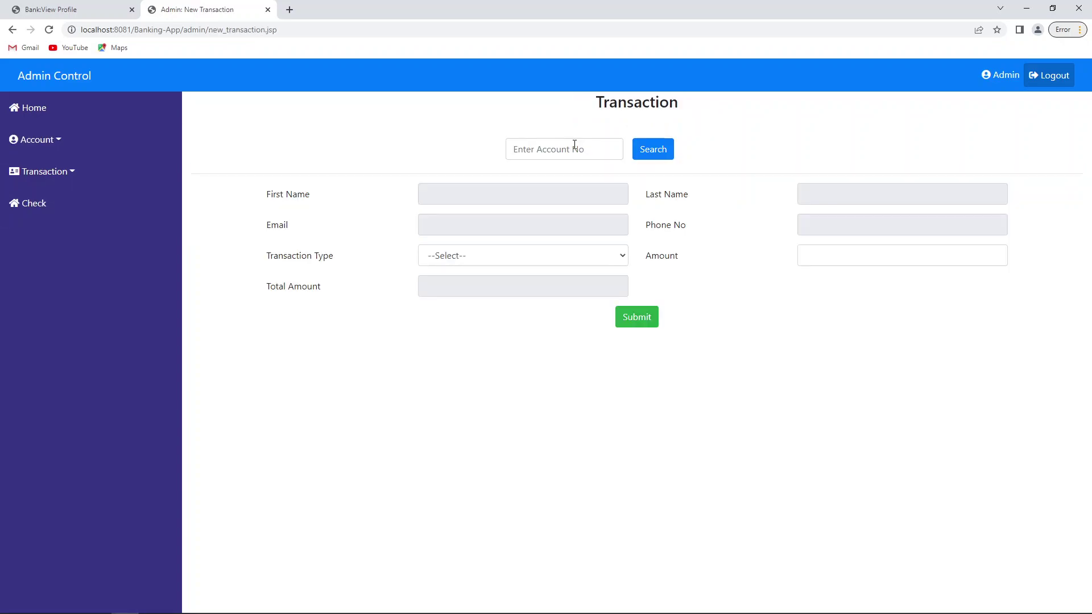
click(574, 149)
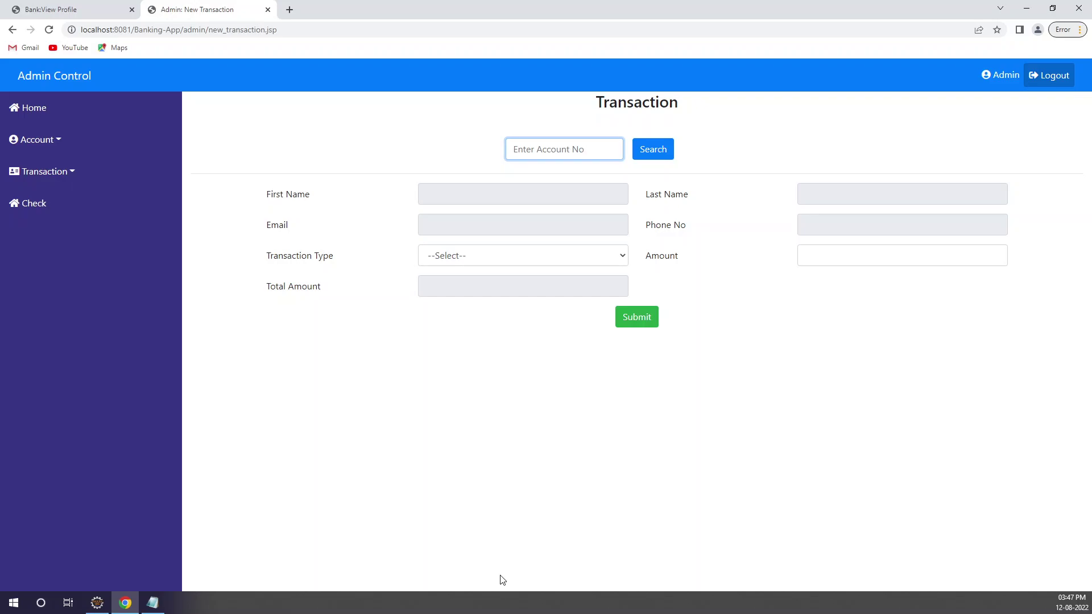
text(331969090)
click(663, 150)
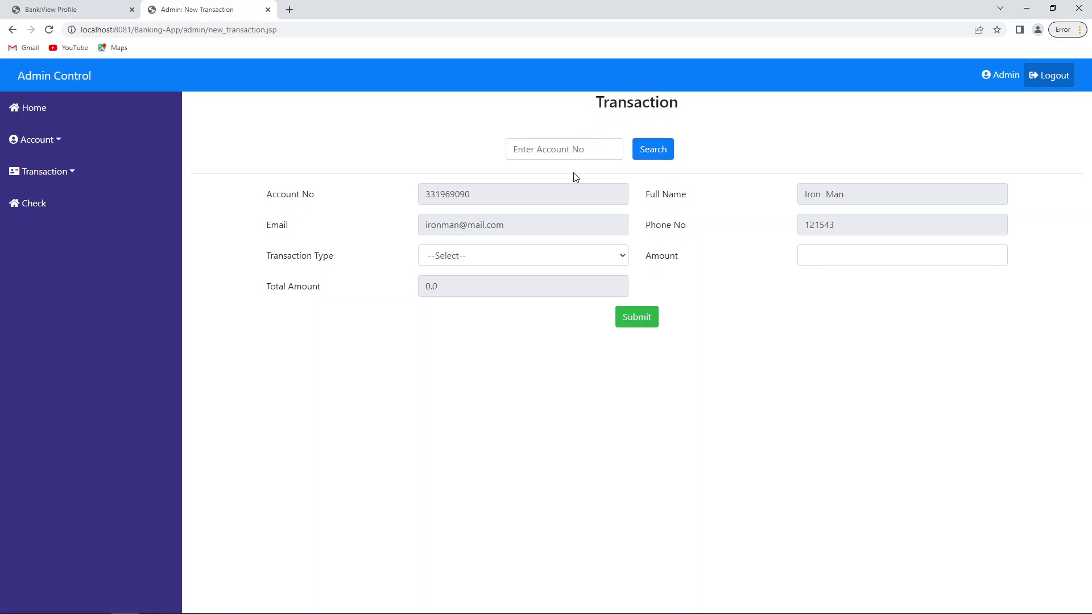
Step: Submit a Credit cash deposit for the account and re-enter its number in the search
click(600, 261)
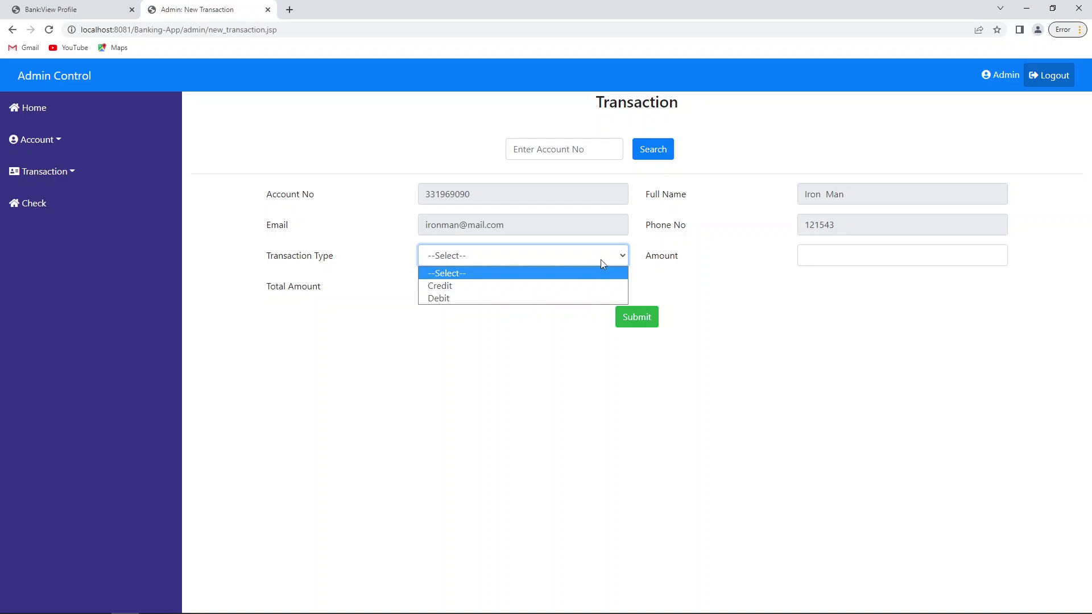
click(456, 287)
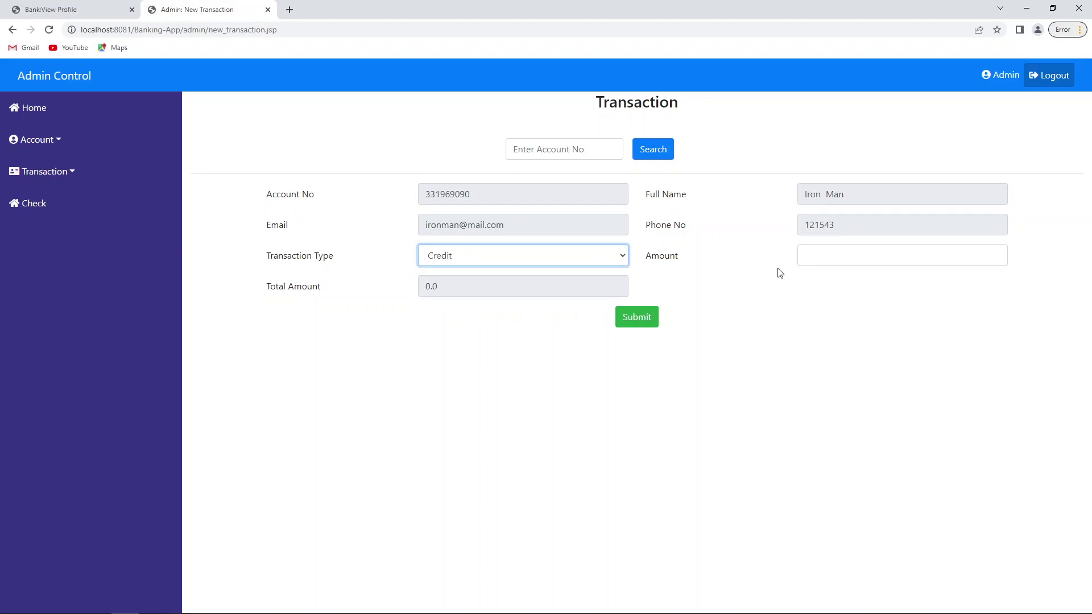
click(834, 257)
text(2)
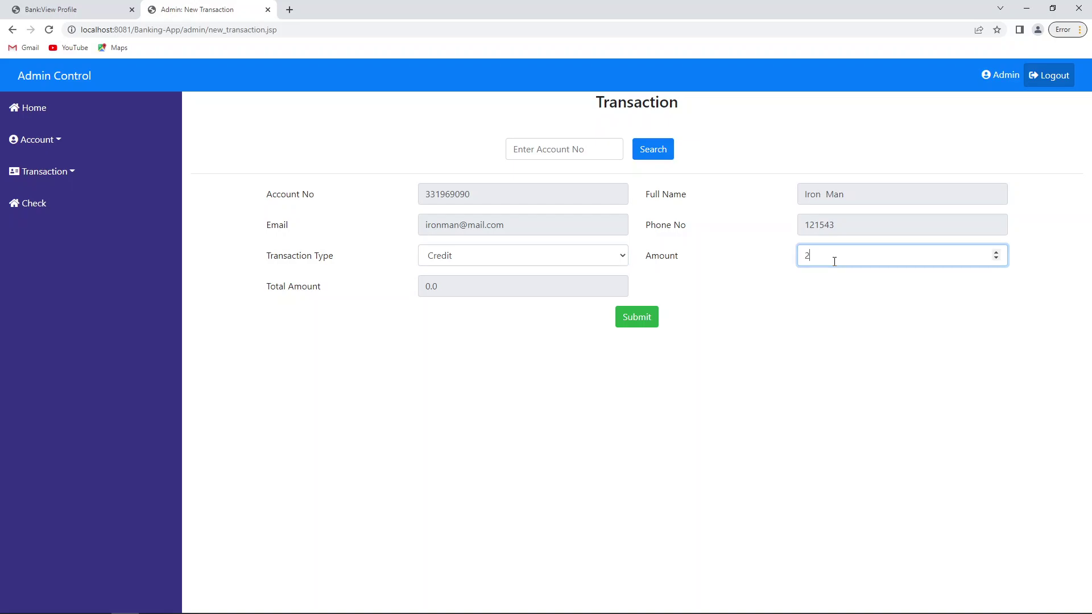
click(621, 323)
click(556, 170)
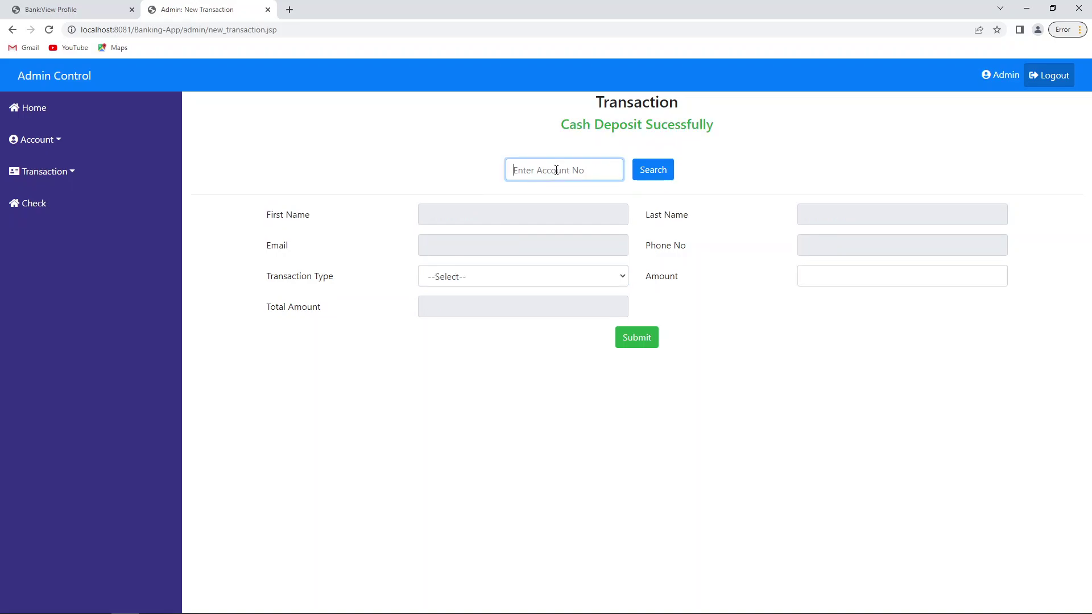
text(331969090)
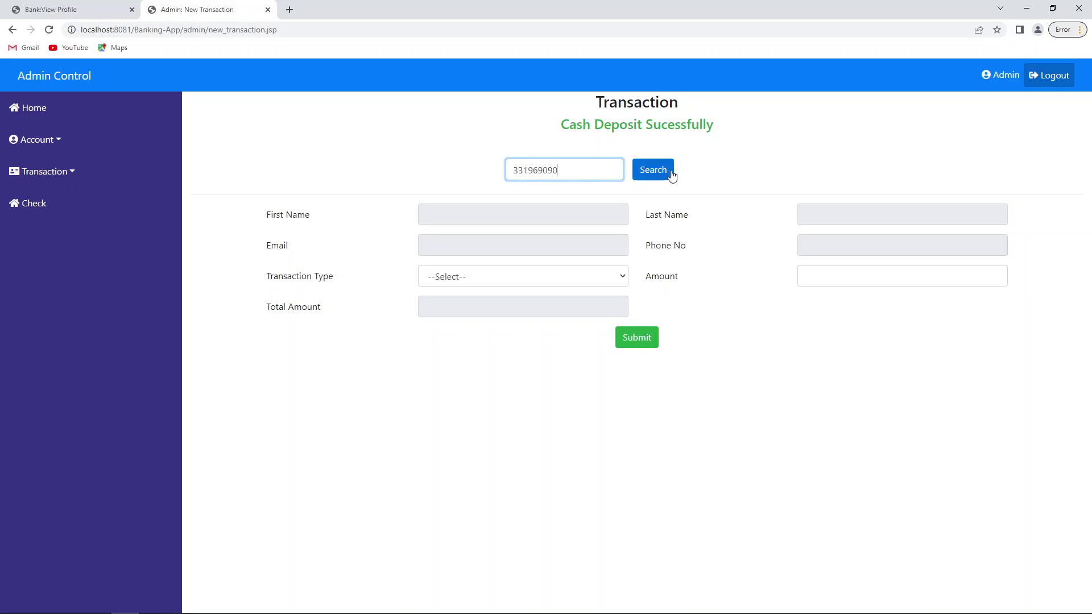
Step: Confirm the first account's total of 20000.0, then look up the second account number
click(671, 174)
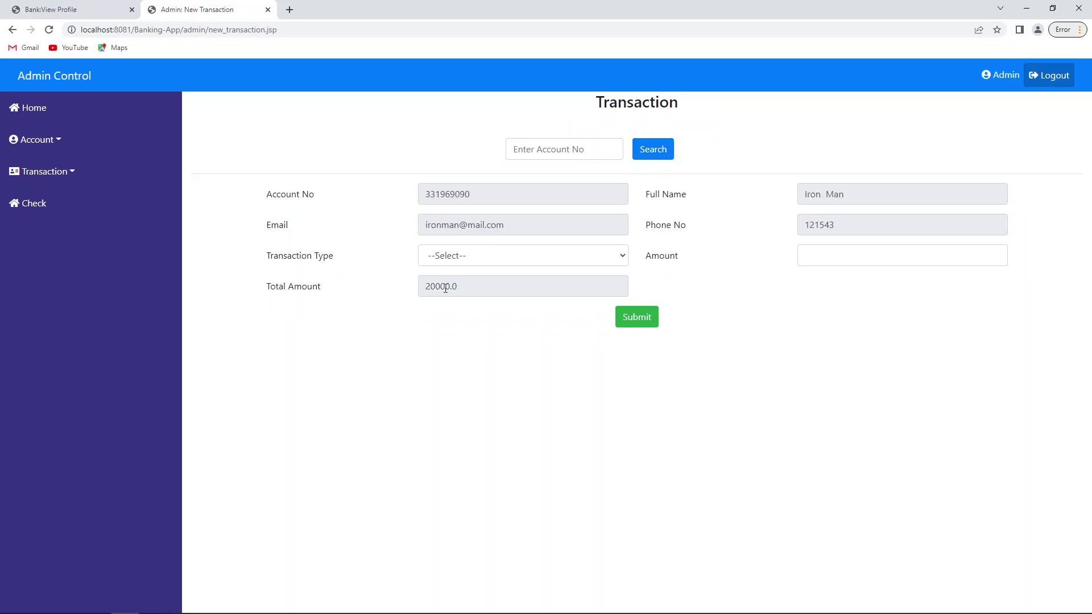
double_click(445, 287)
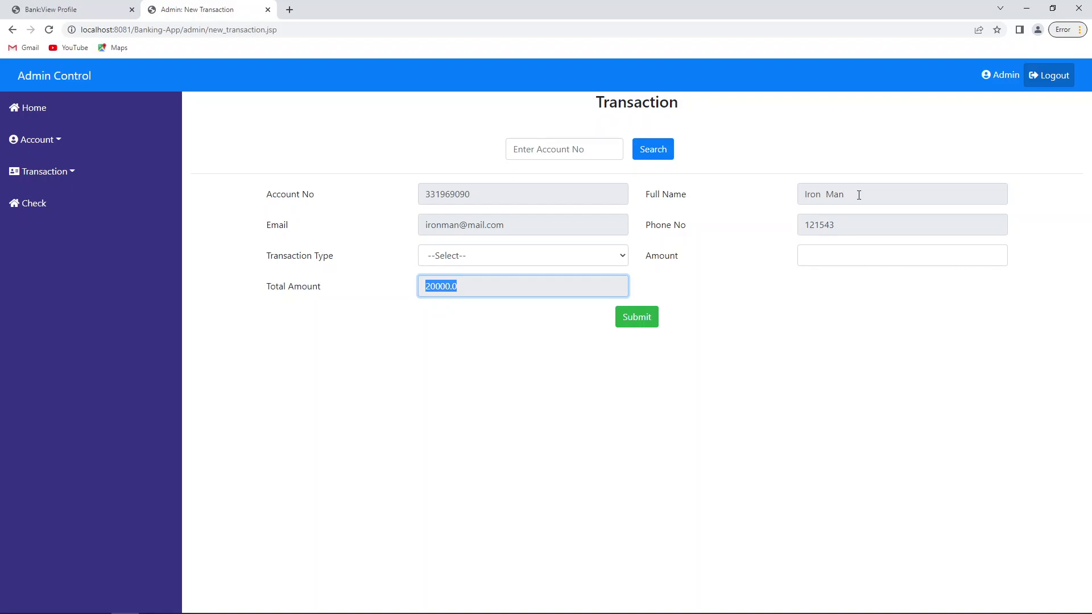
key(alt+Tab)
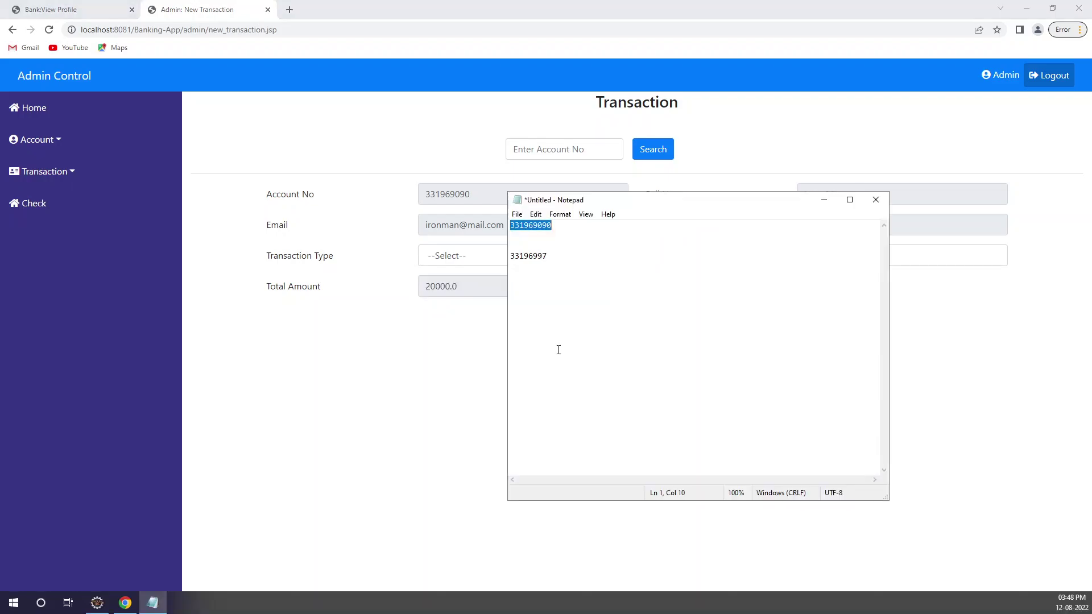
double_click(523, 258)
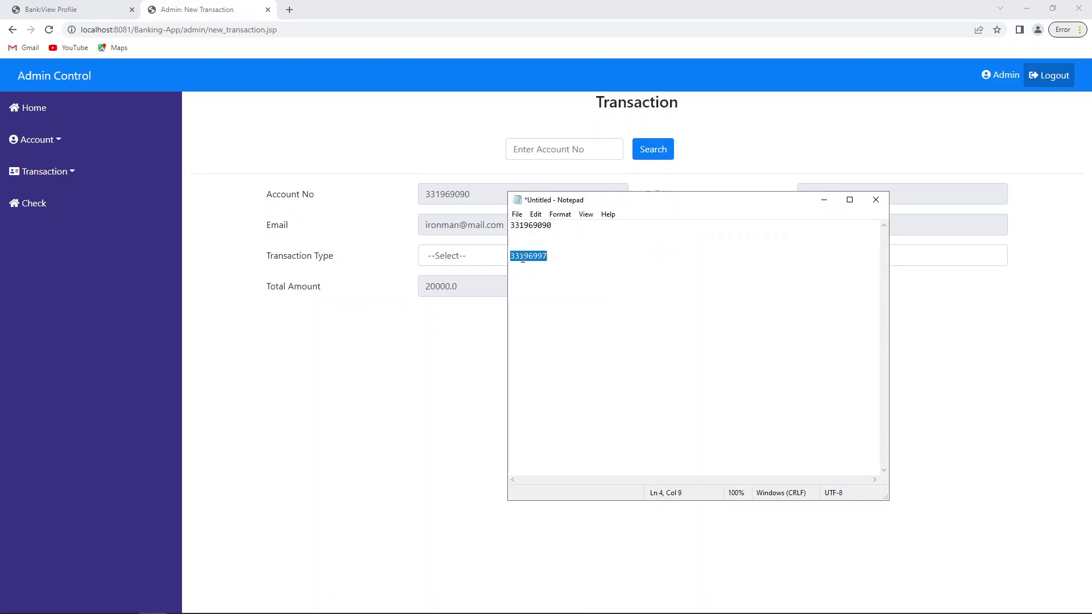
key(ctrl+c)
click(622, 151)
key(ctrl+v)
key(Return)
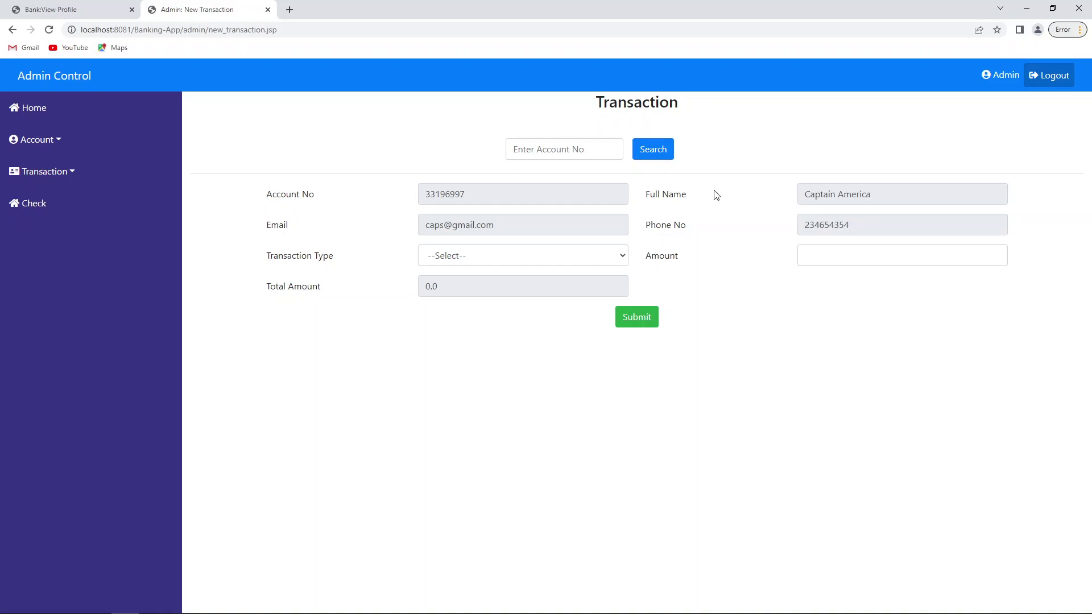
Step: Credit 50000 to the second account and confirm its total reads 50000.0
double_click(853, 194)
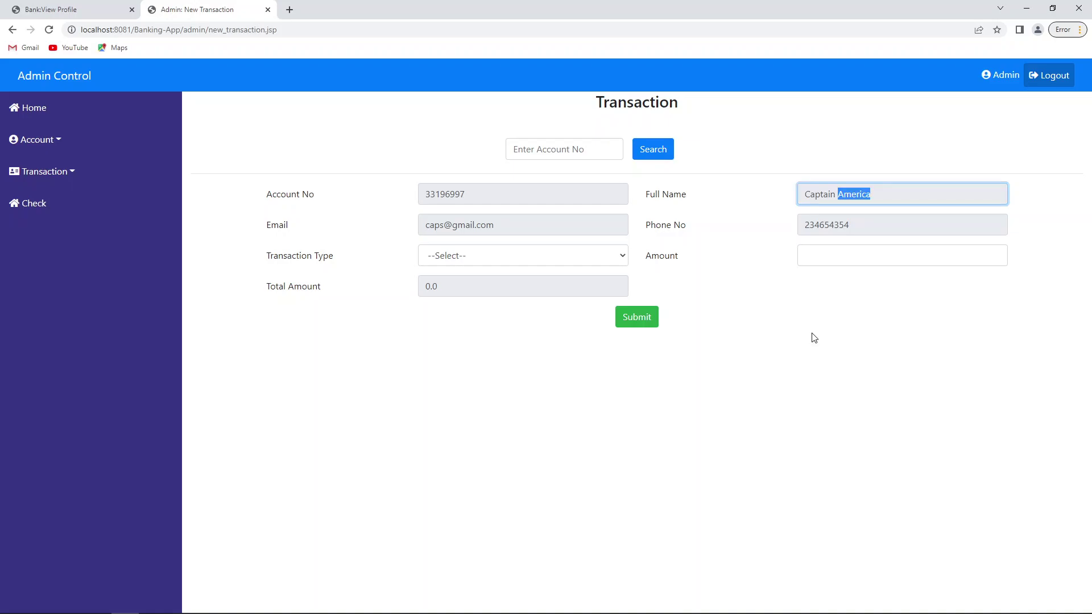
key(Tab)
key(Tab)
key(Tab)
key(Down)
click(887, 256)
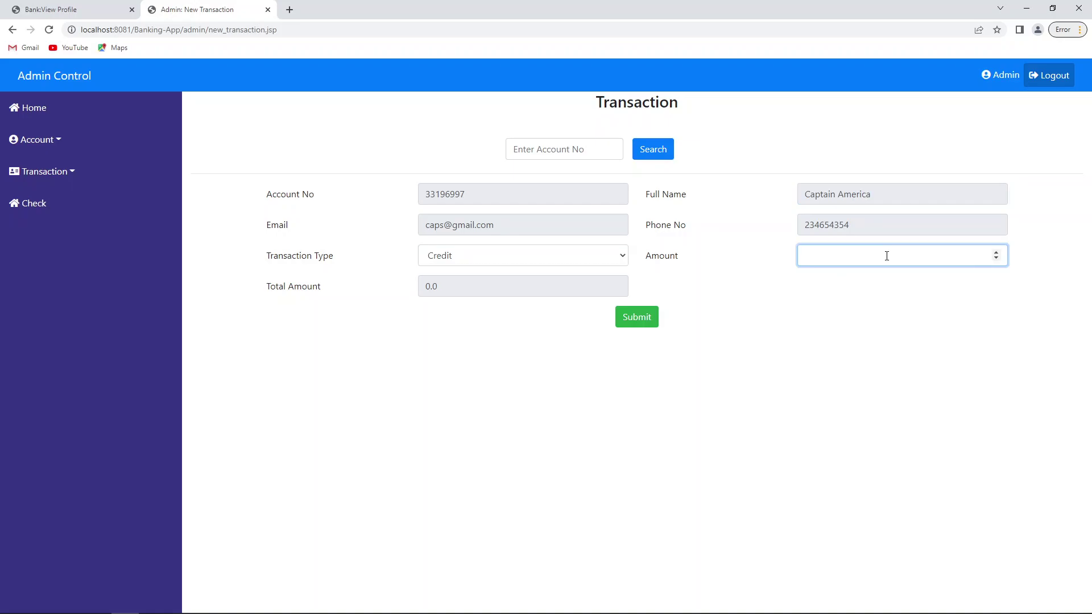
text(50000)
key(Return)
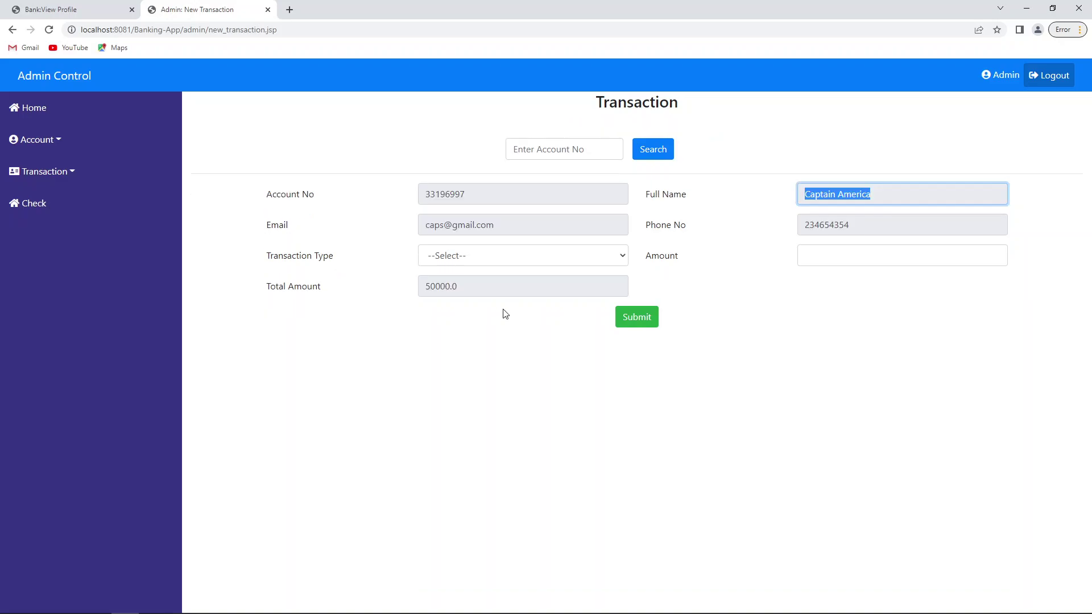
double_click(435, 288)
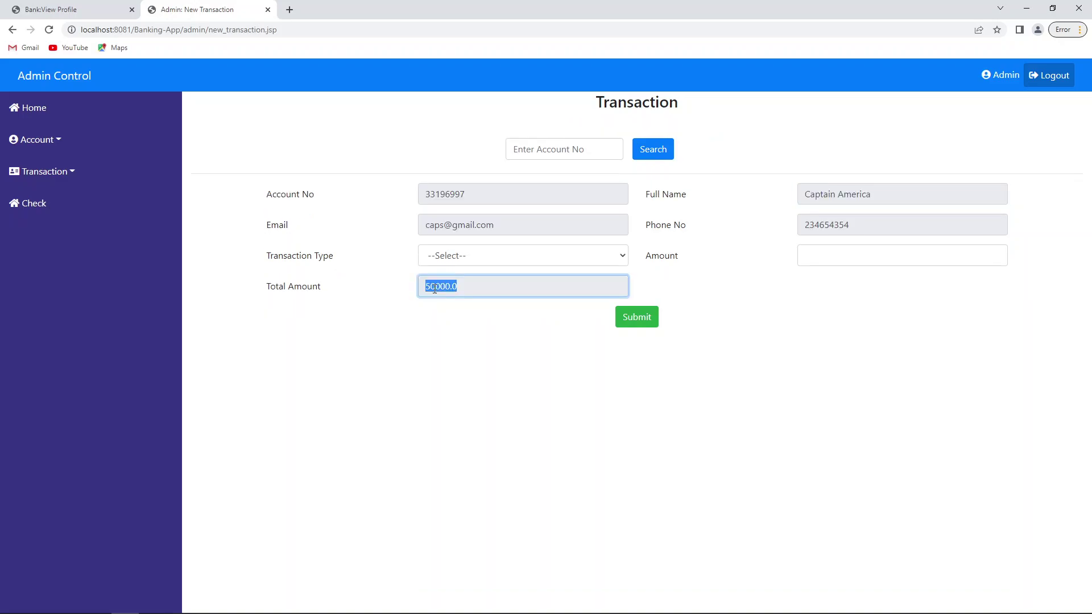
Step: Withdraw 100 as a Debit, confirm the total of 49900.0, and open All Transaction
click(486, 361)
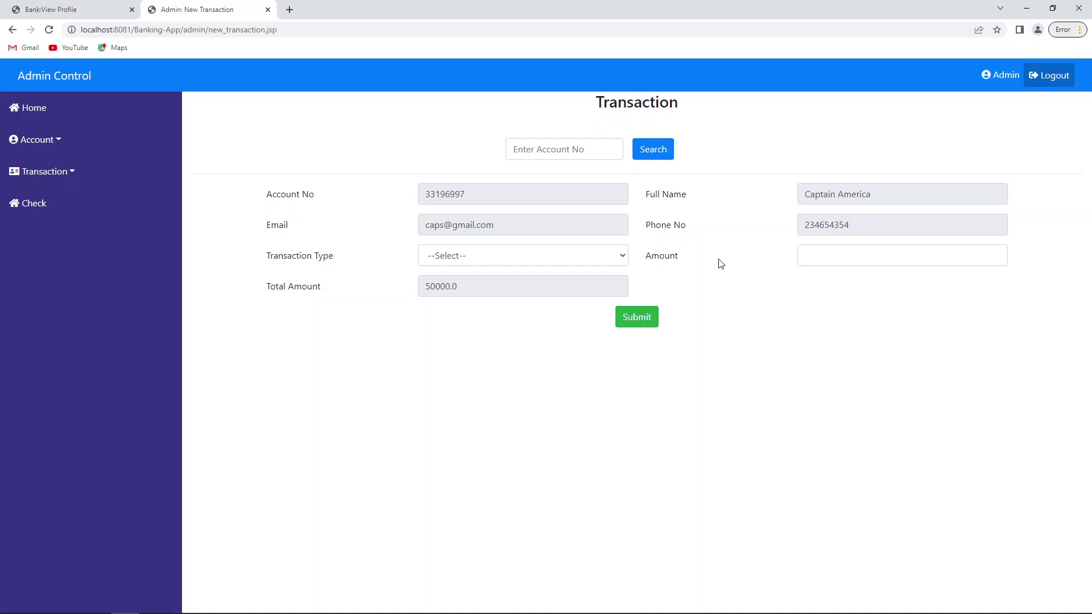
click(461, 255)
click(455, 298)
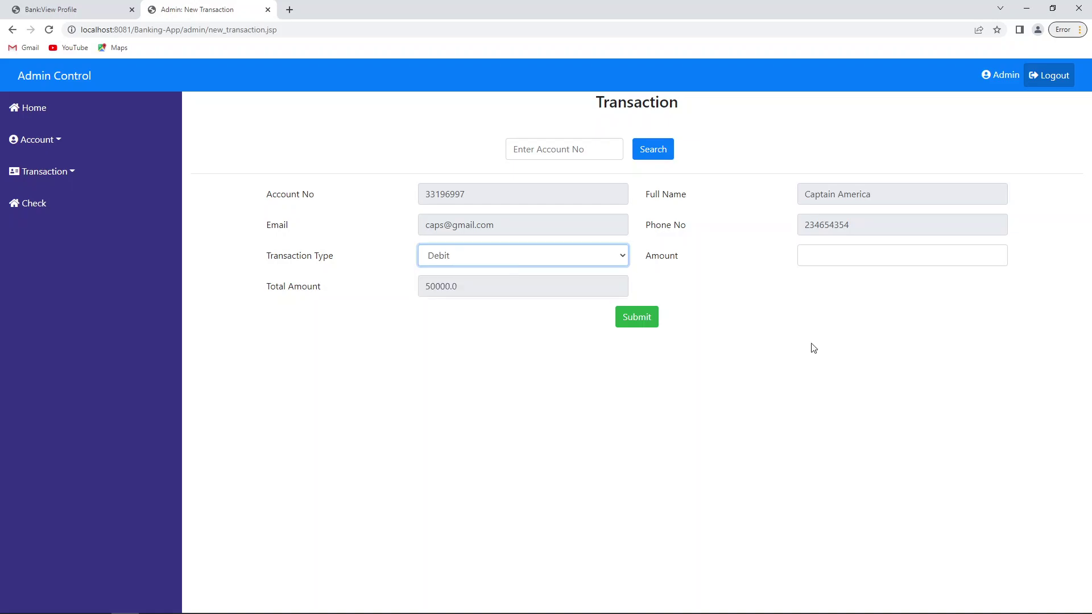
click(858, 256)
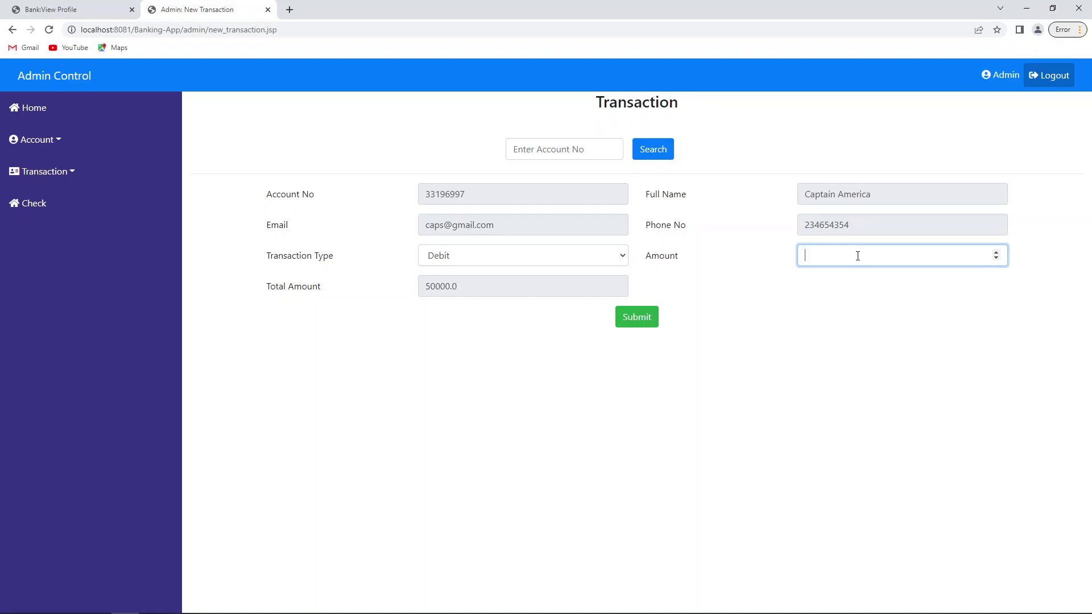
text(100)
key(Return)
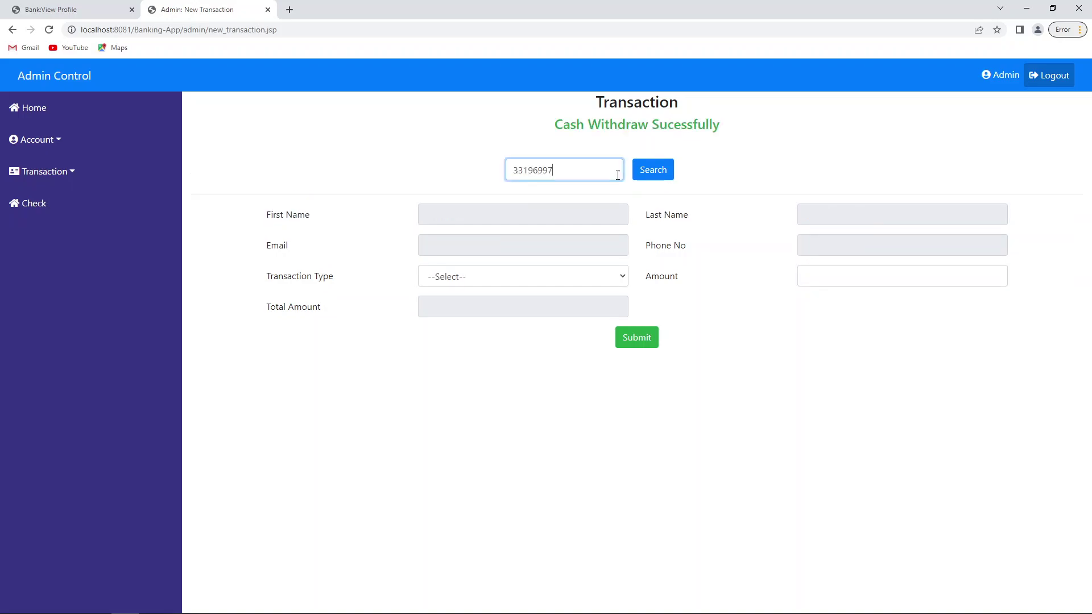
click(670, 166)
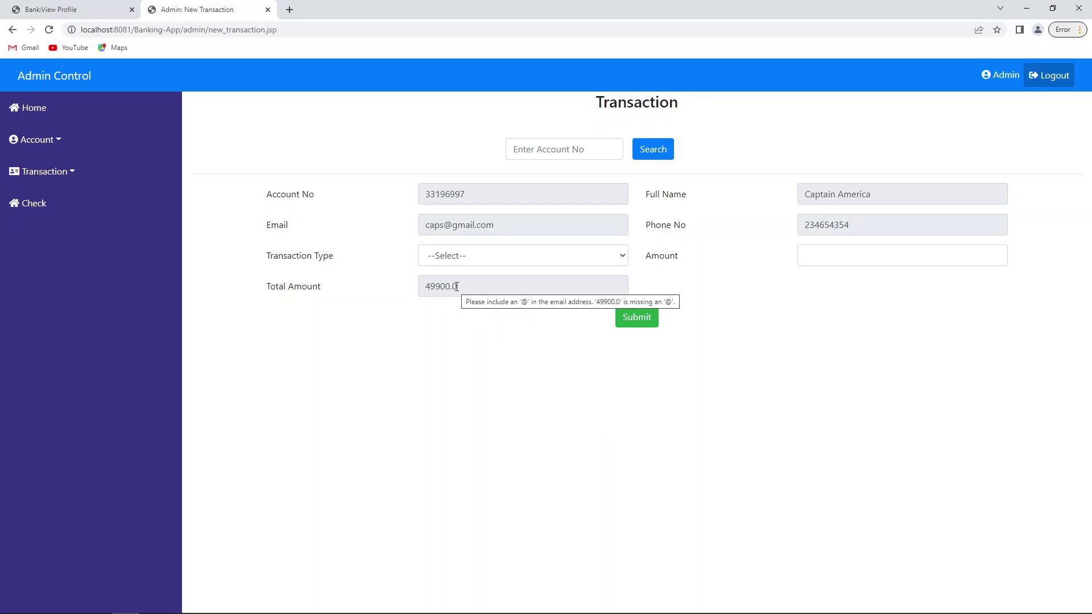
double_click(457, 286)
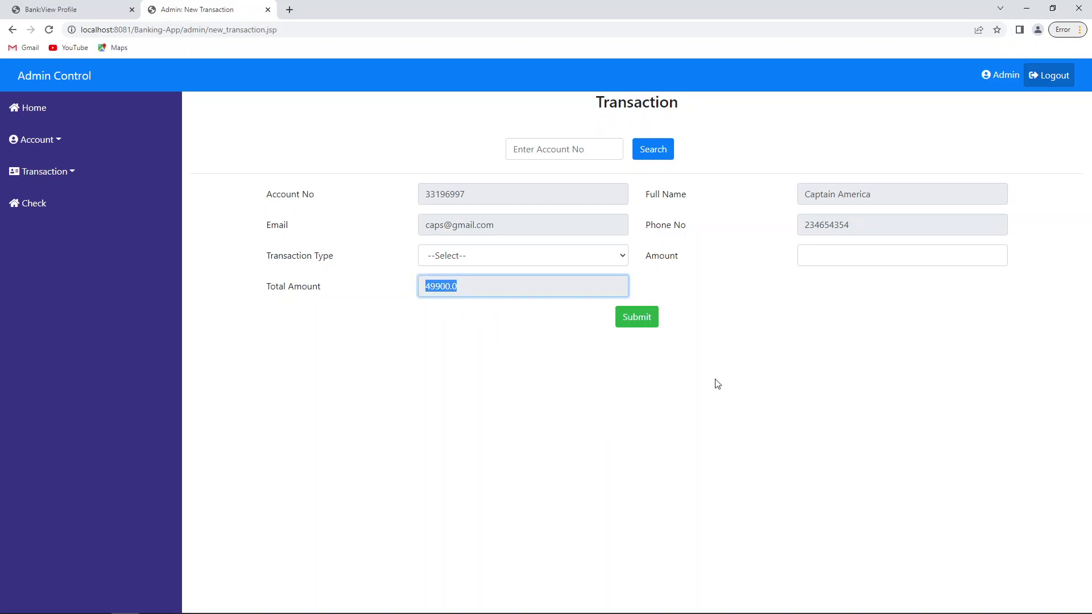
click(66, 178)
click(47, 250)
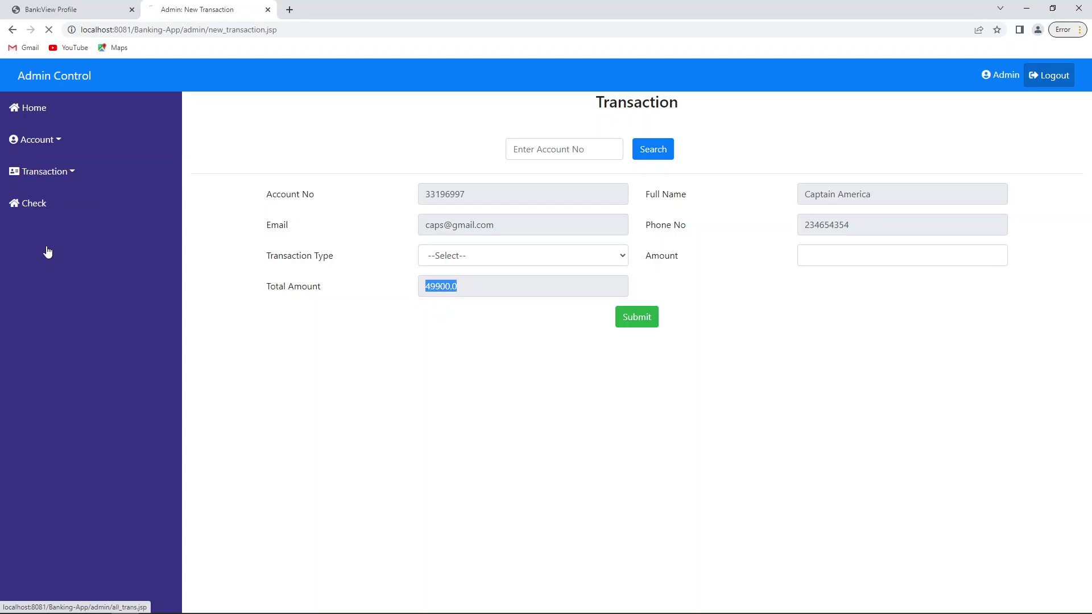
Step: Check the newest rows: the 100.0 withdrawal and the 50000.0 and 20000.0 deposits
double_click(226, 199)
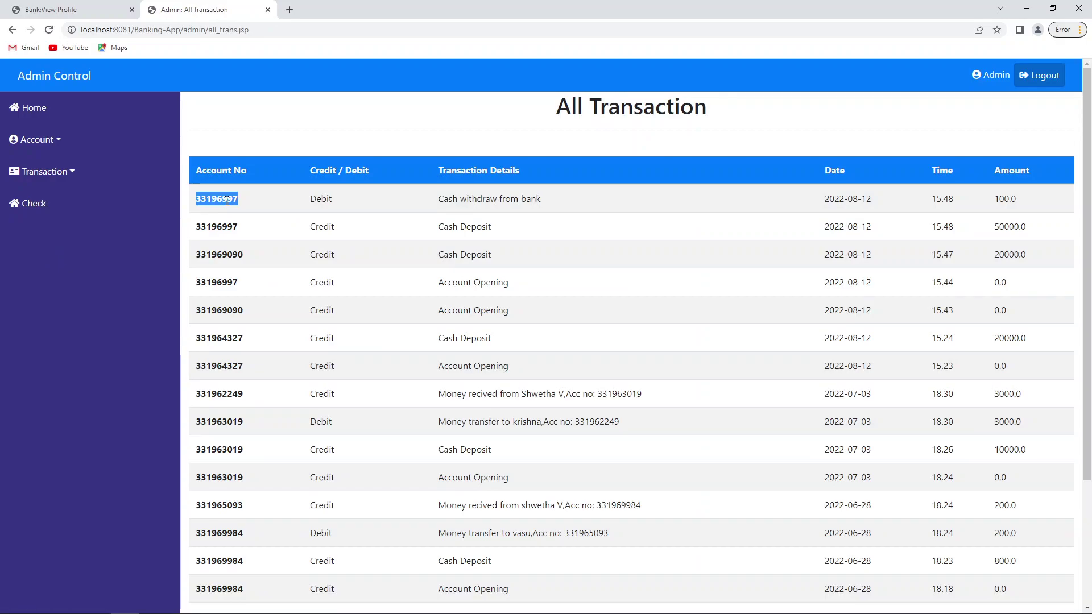
double_click(226, 226)
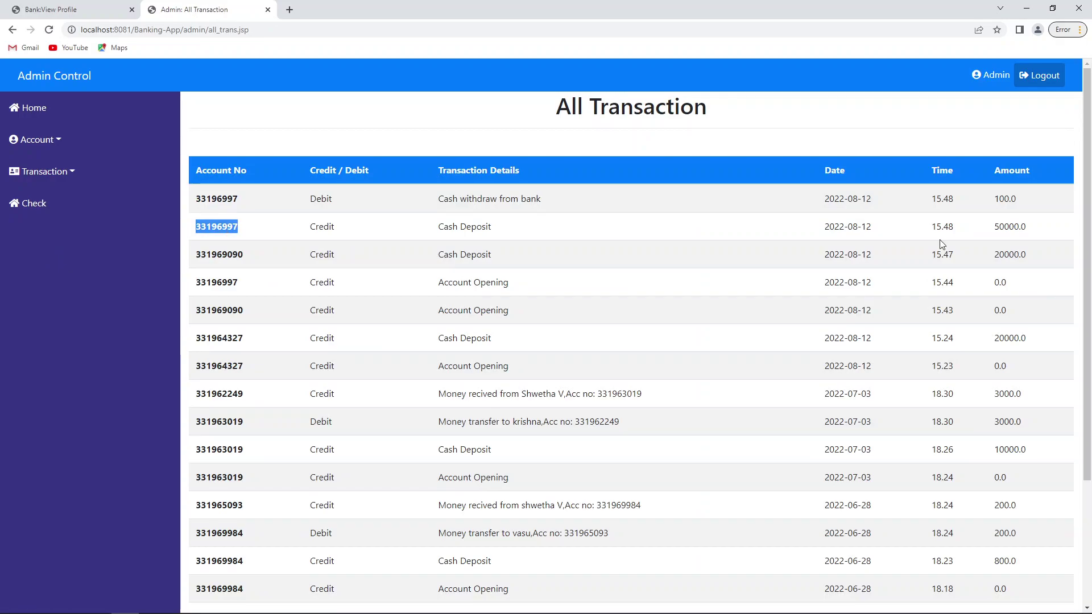
double_click(1000, 255)
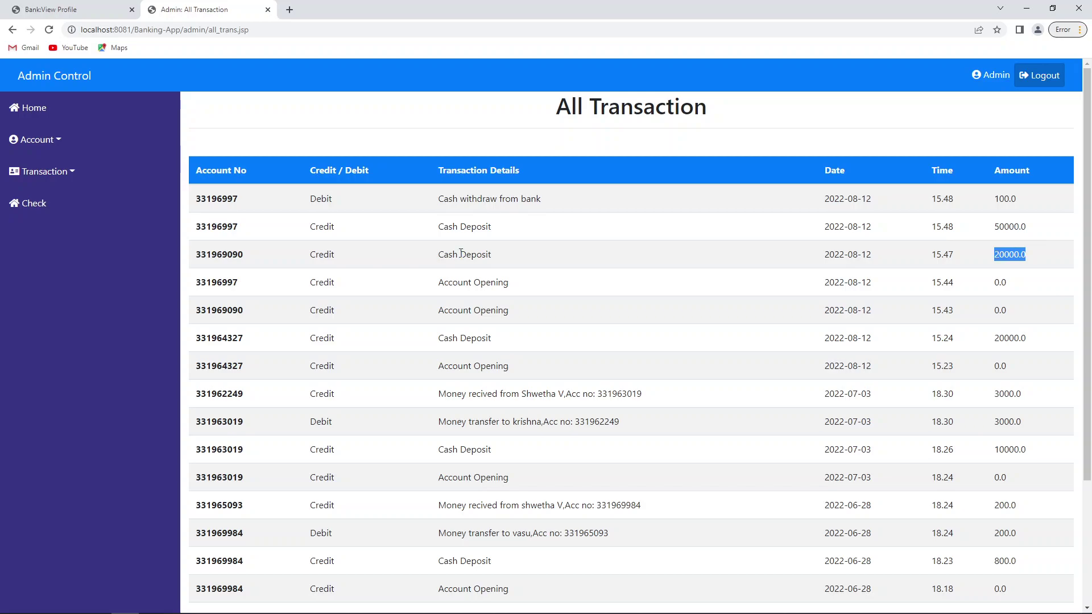
double_click(1008, 227)
double_click(1005, 198)
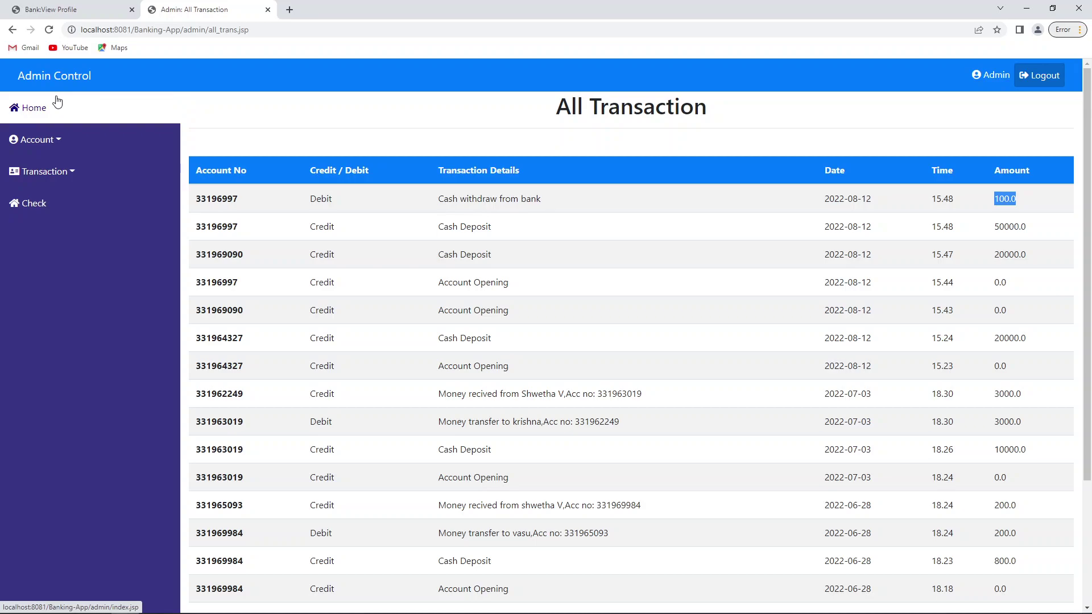
Step: Verify the first customer's Balance shows 20000.0, then start logging out
key(ctrl+shift+Tab)
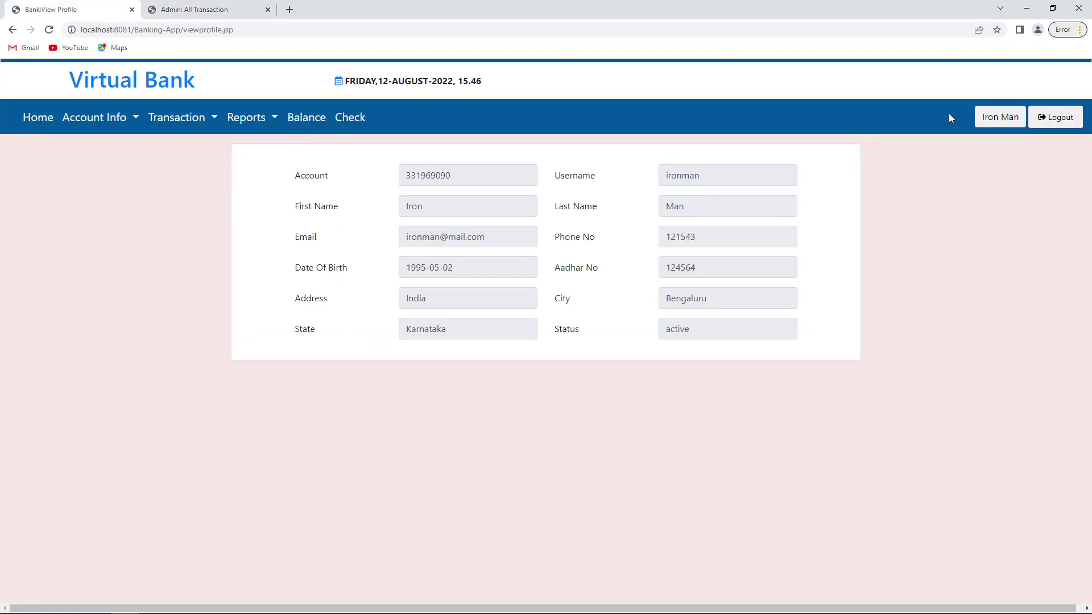
click(306, 120)
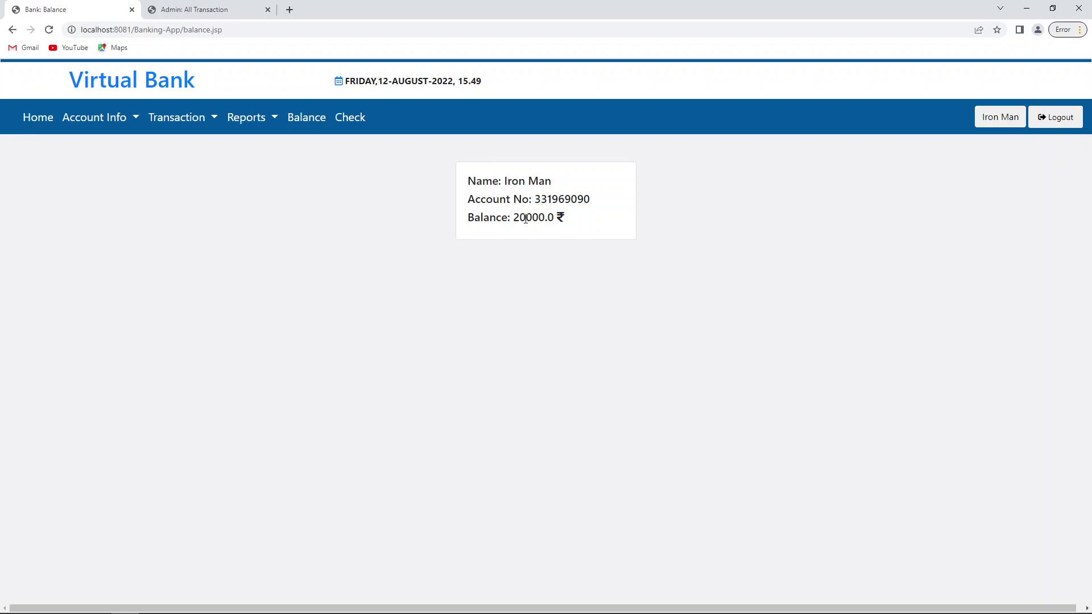
double_click(526, 218)
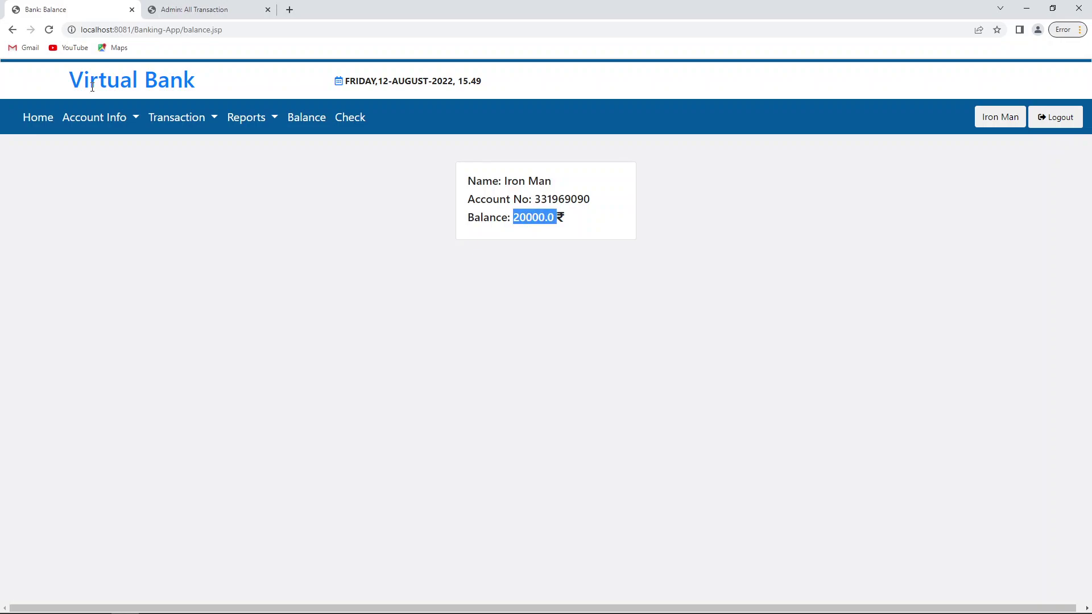
click(439, 150)
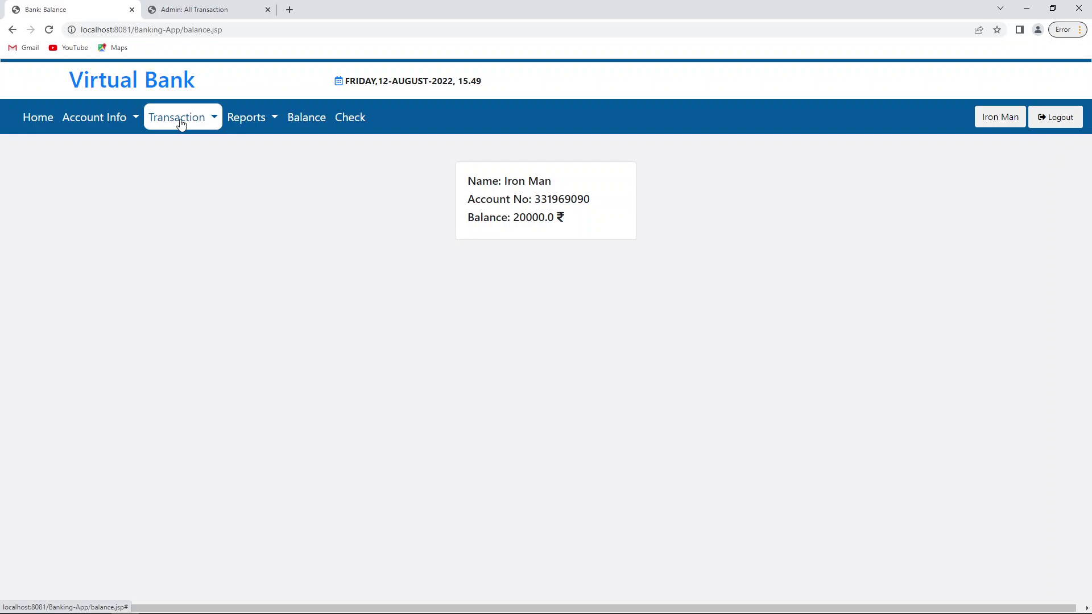
click(1056, 120)
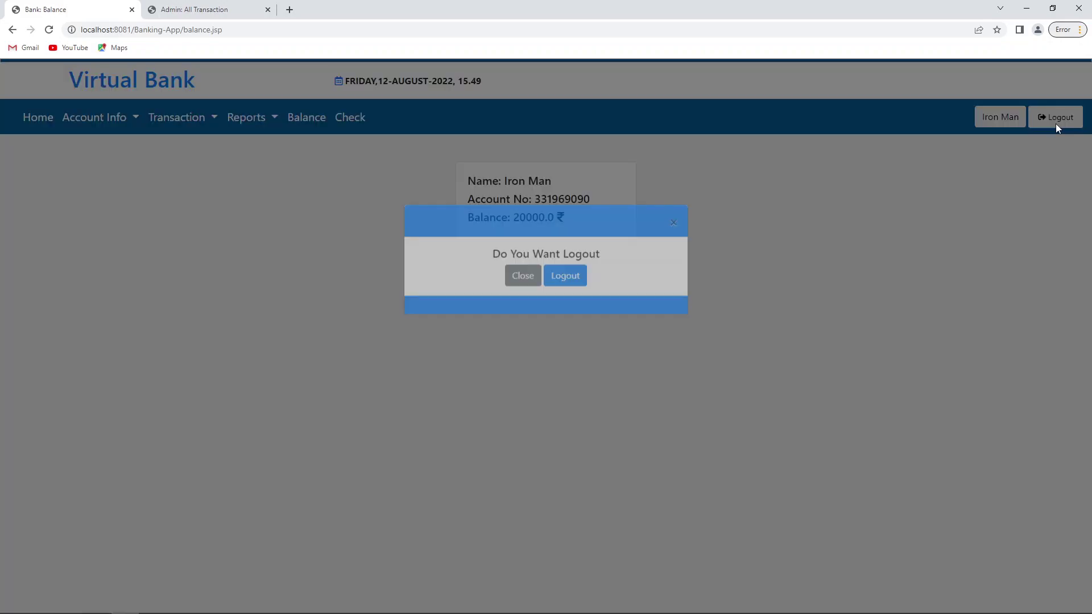
Step: Log out, sign in as the second customer, and confirm the balance of 49900.0
click(566, 352)
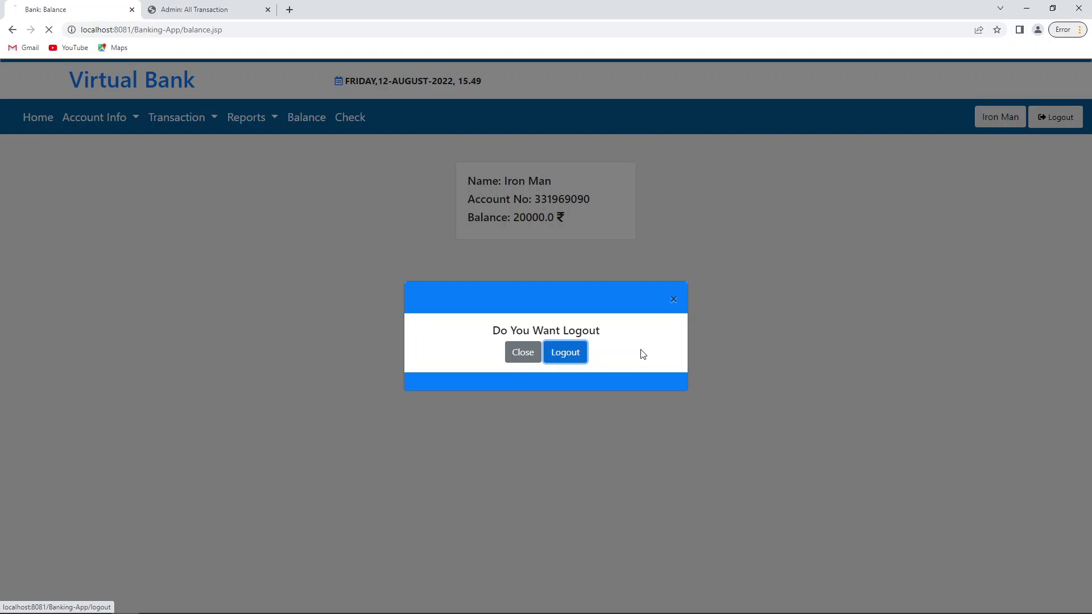
click(453, 230)
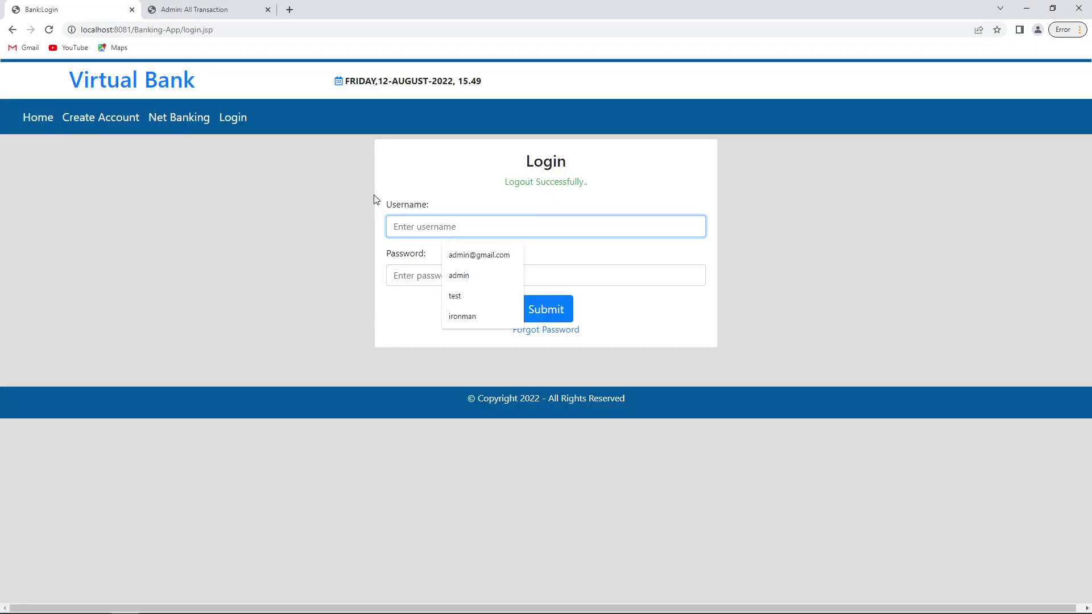
text(caps)
key(Tab)
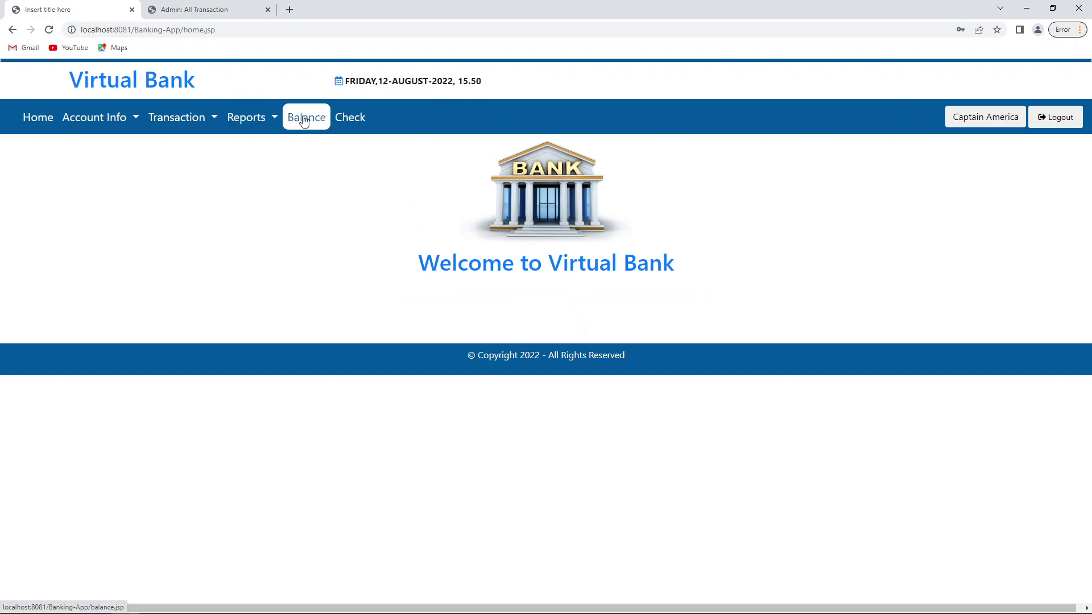
click(305, 121)
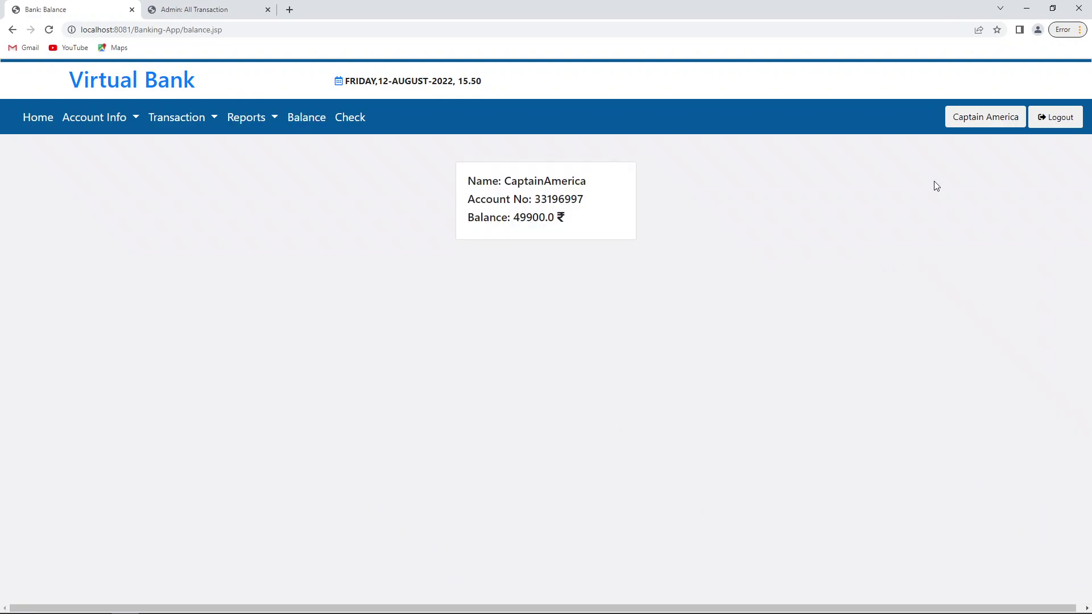
double_click(534, 218)
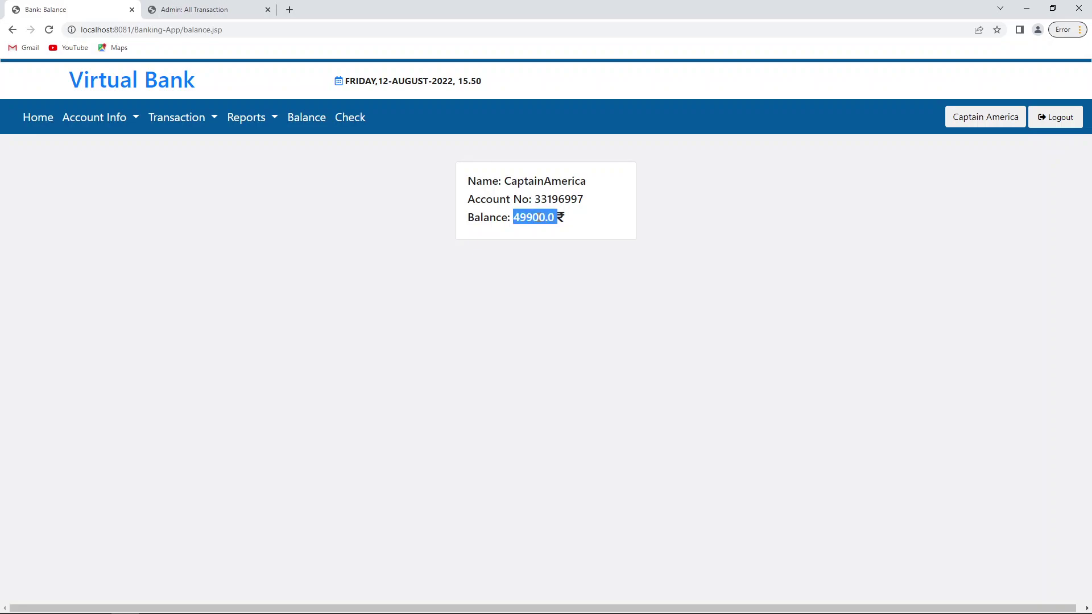
Step: Open the Send Money form and paste the recipient's account number from the notes
click(181, 117)
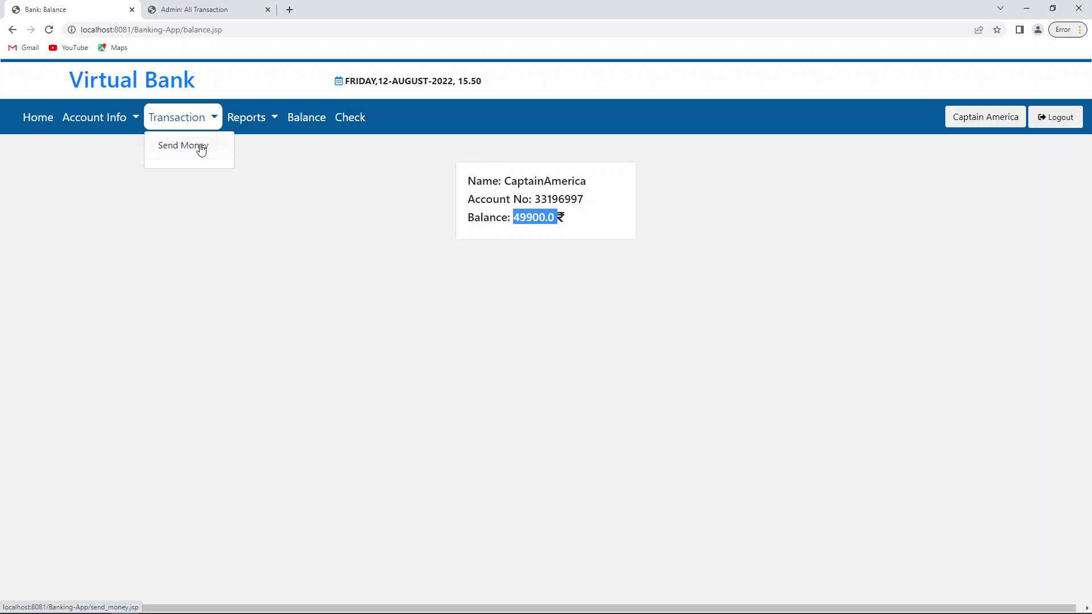
click(305, 204)
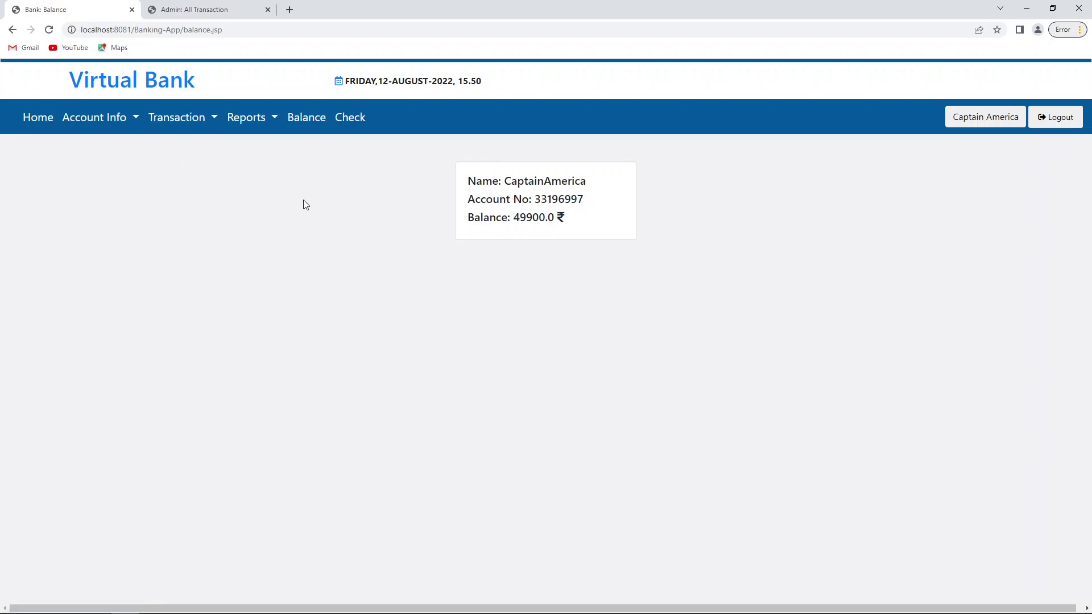
click(181, 117)
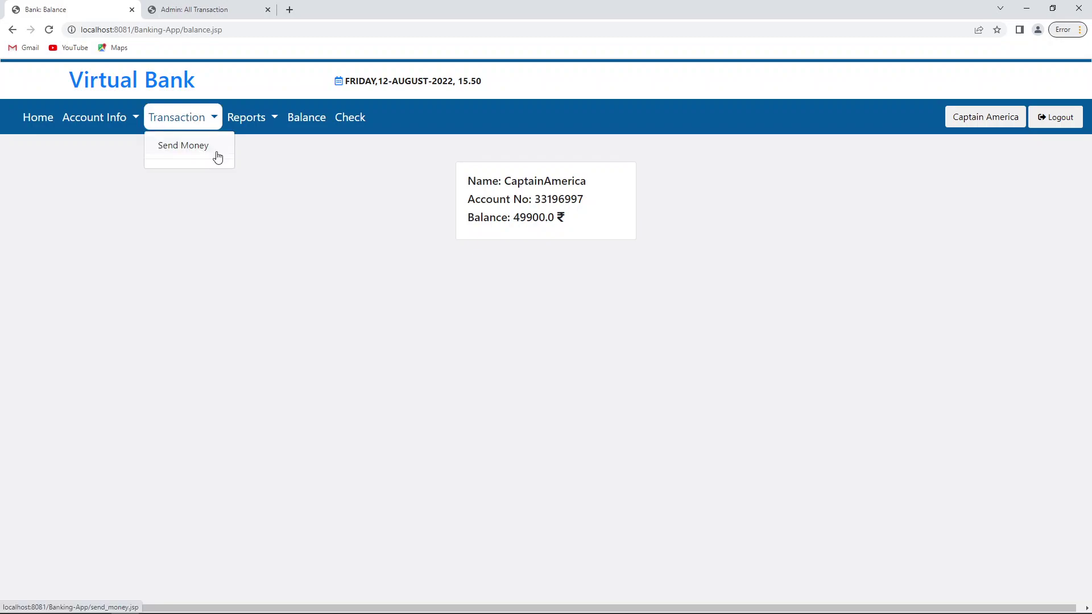
click(216, 153)
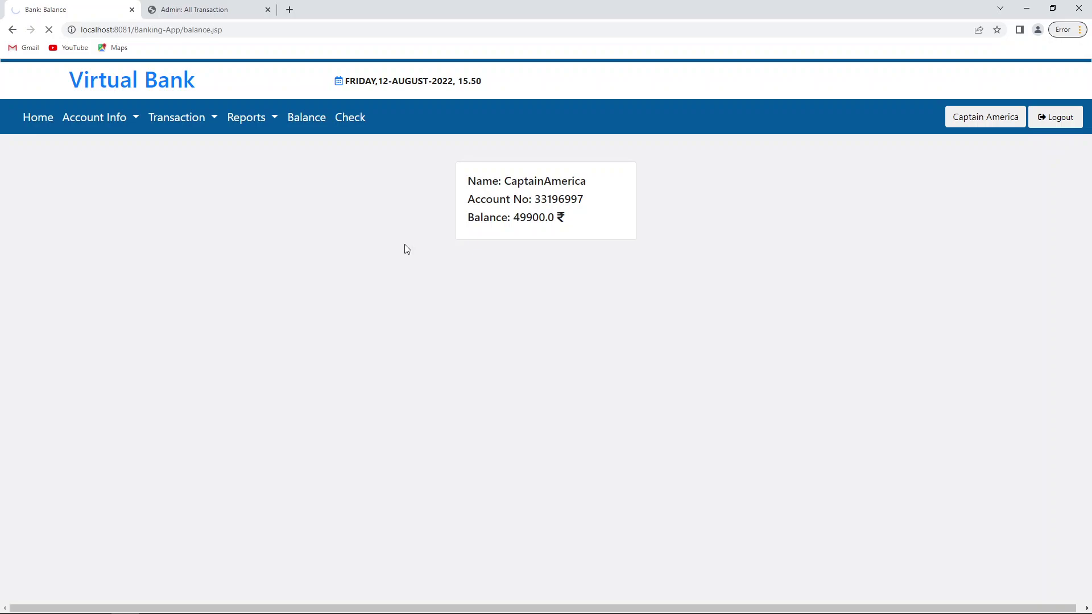
key(alt+Tab)
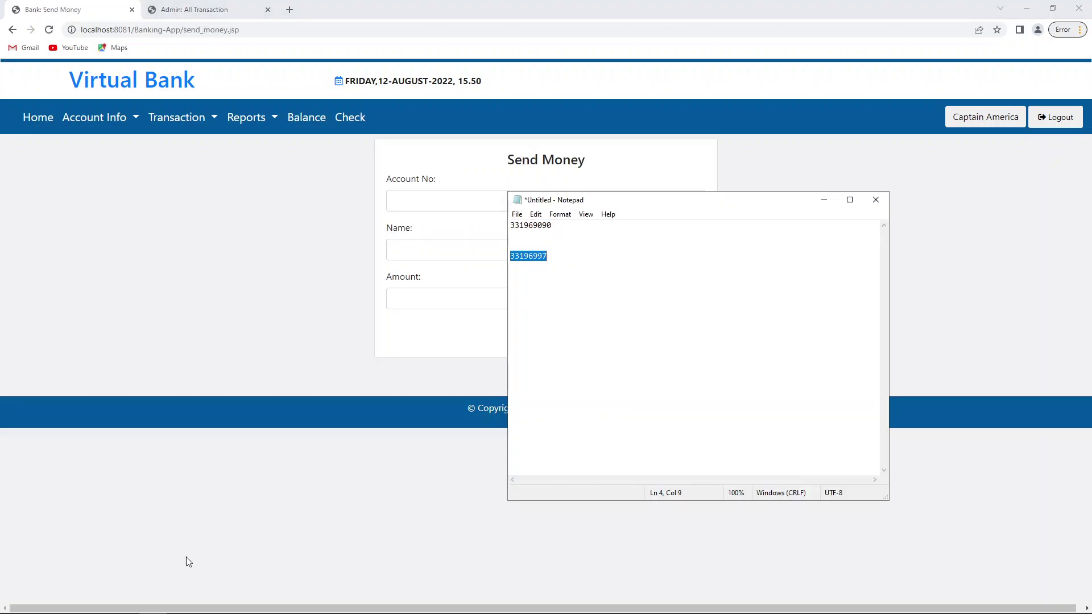
double_click(539, 227)
key(ctrl+c)
key(alt+Tab)
key(ctrl+v)
Step: Enter the recipient's name, submit the transfer, and check the balance is now 49600.0
click(436, 255)
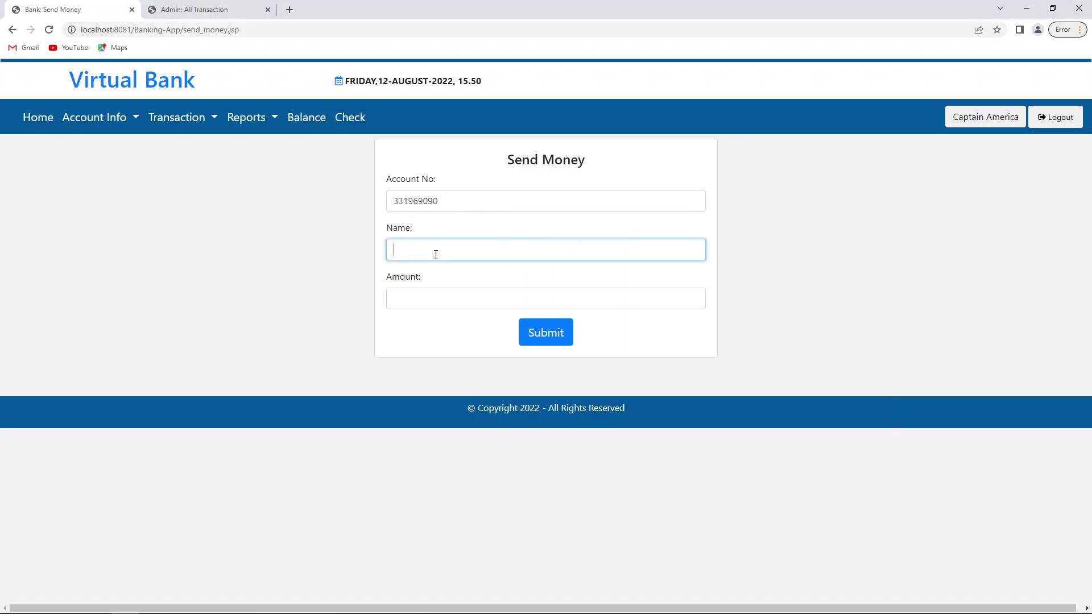
text(iron man)
key(Tab)
key(Return)
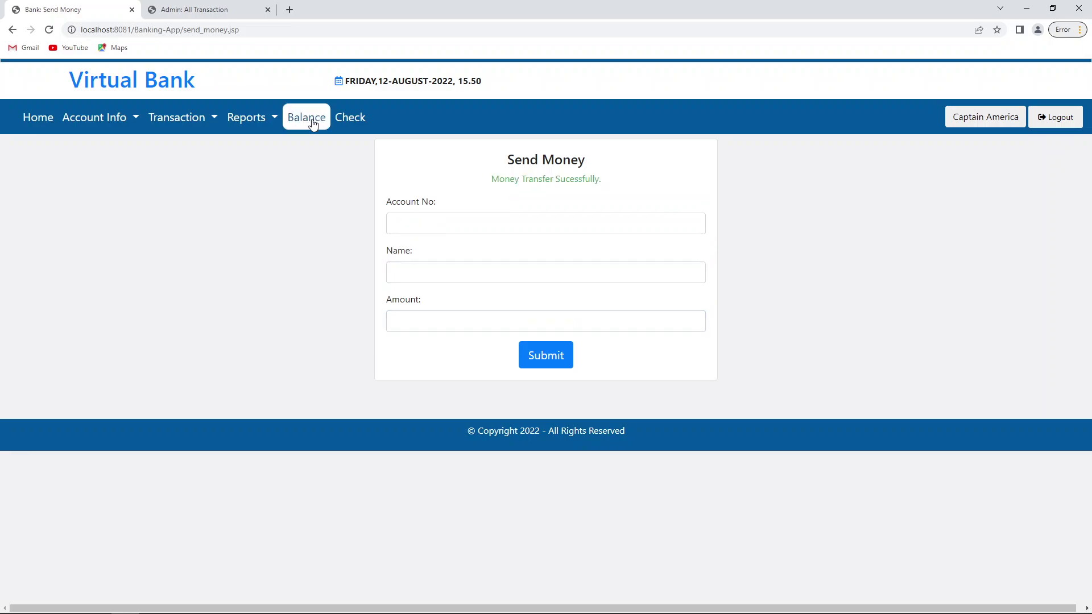
click(313, 122)
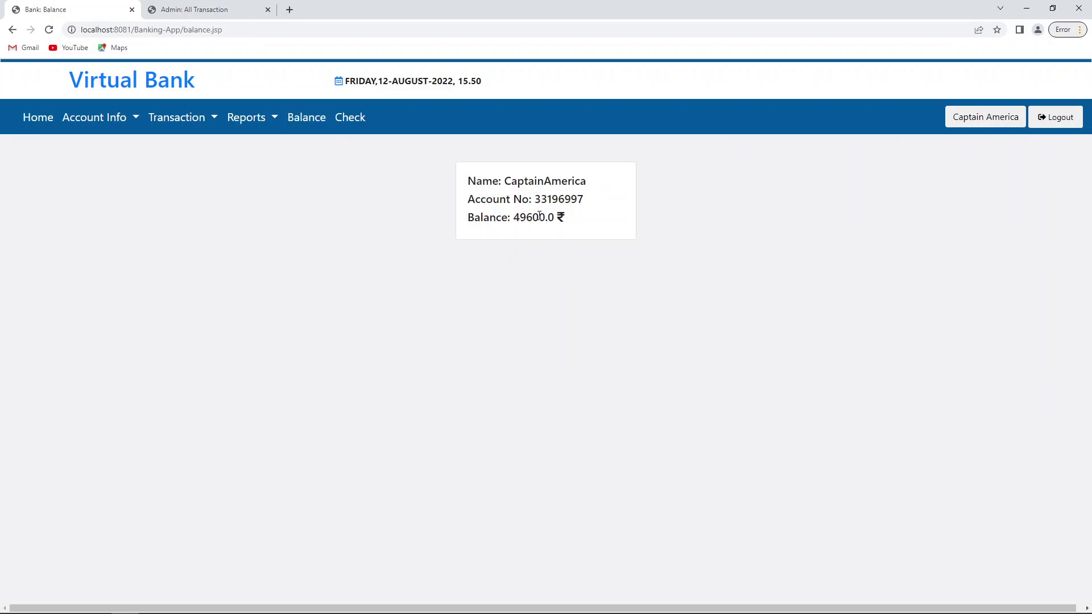
Step: Review the Debit report's 300.0 transfer and 100.0 withdrawal, then open the All Transaction report
drag(546, 217, 514, 211)
click(121, 119)
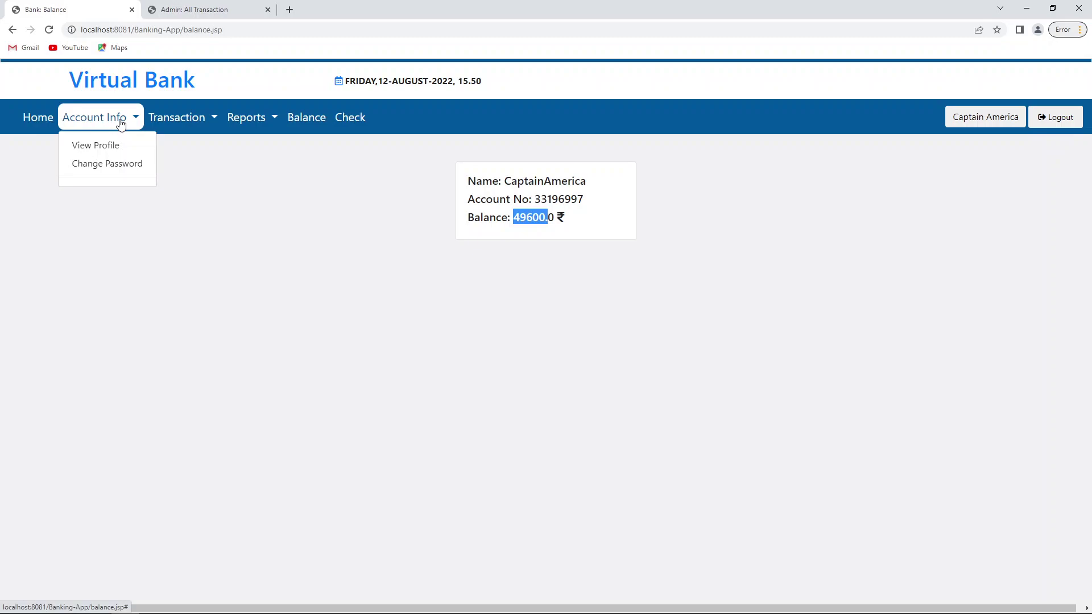
click(251, 117)
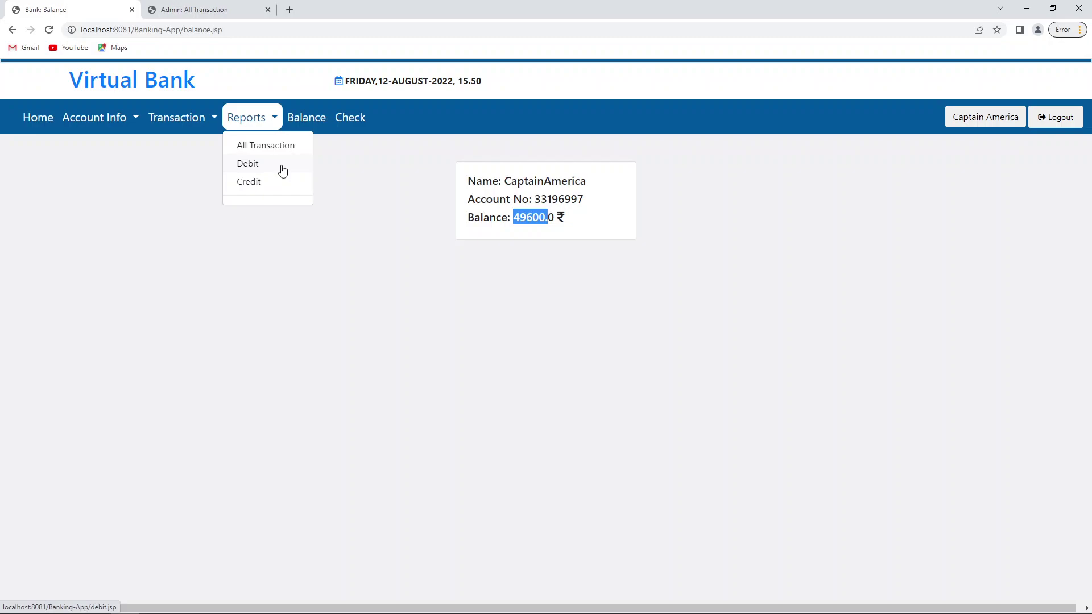
click(282, 169)
double_click(992, 259)
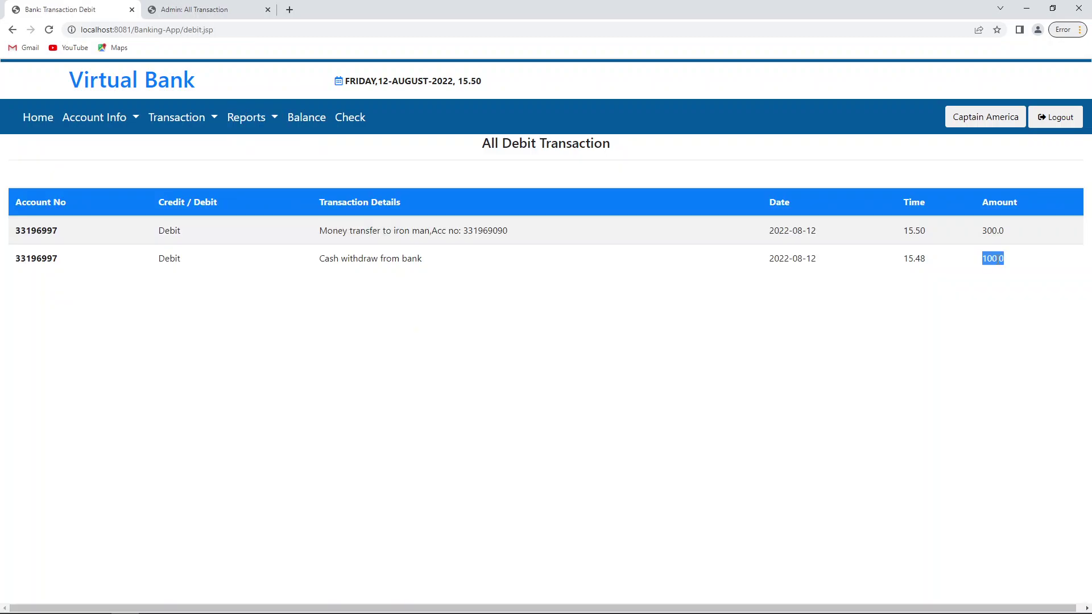
double_click(993, 231)
click(898, 296)
double_click(996, 259)
drag(509, 230, 319, 231)
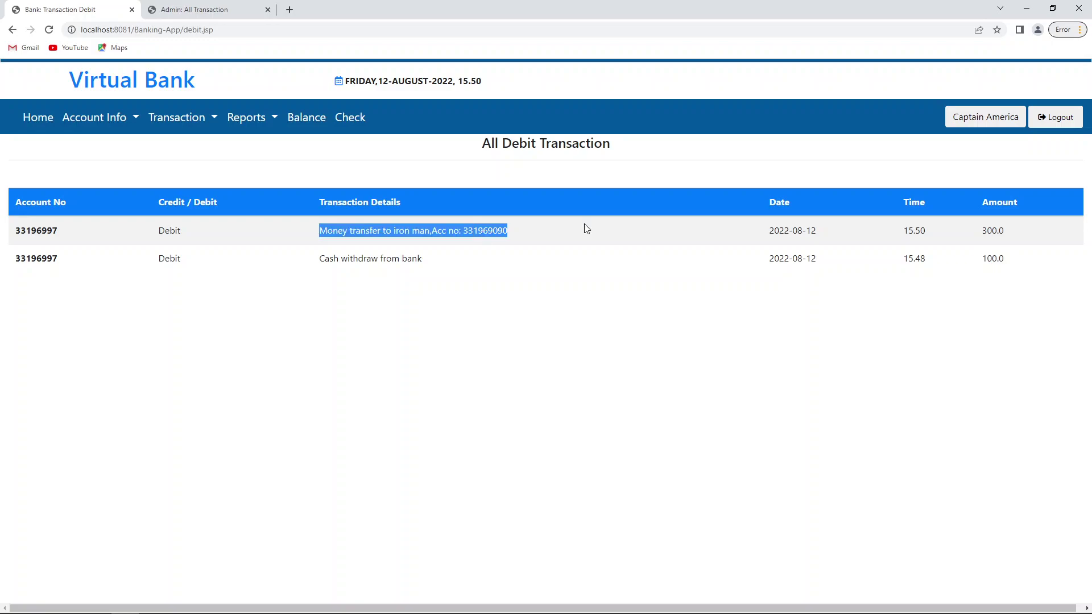
click(252, 122)
click(266, 146)
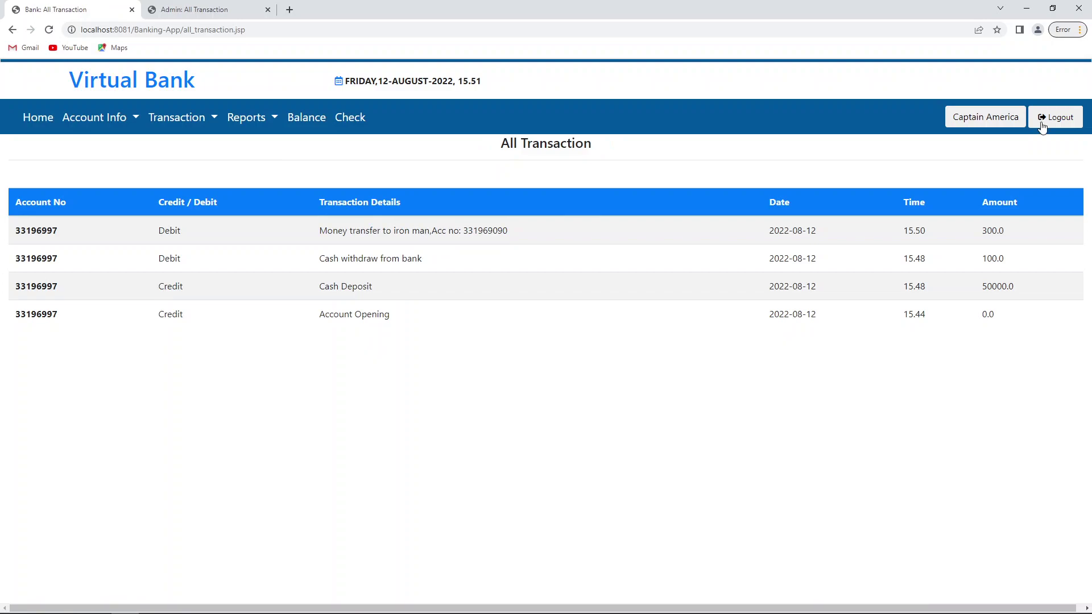
Step: Note the 300.0 transfer amount, log out, and sign in as the receiving customer
drag(982, 231, 1035, 233)
click(1035, 233)
click(1056, 117)
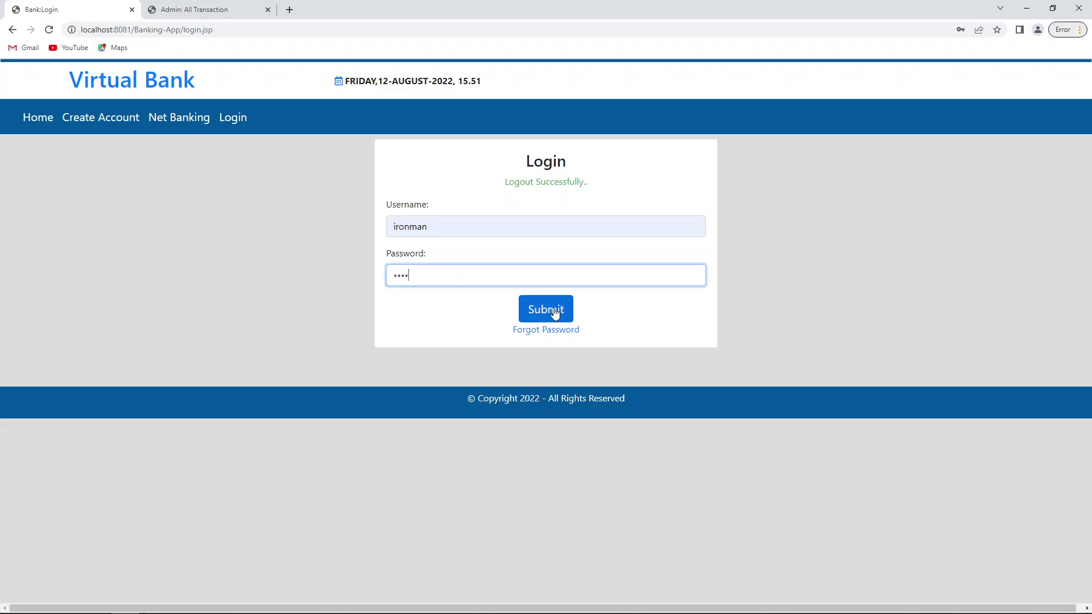
click(555, 314)
Step: Browse the Transaction, Account Information and Reports menus to reach the empty debit report
click(185, 125)
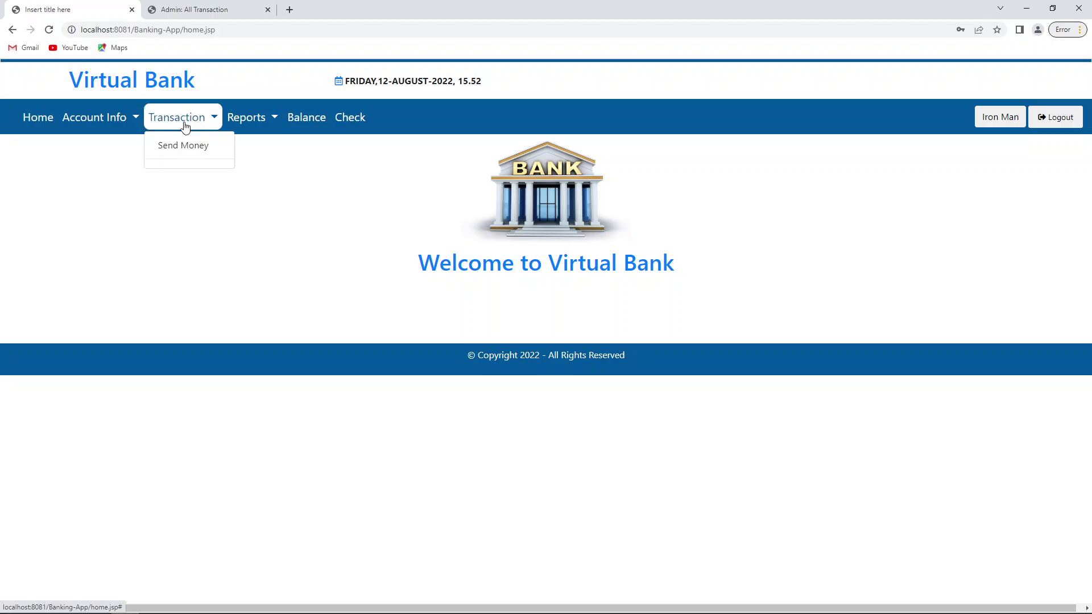
click(114, 120)
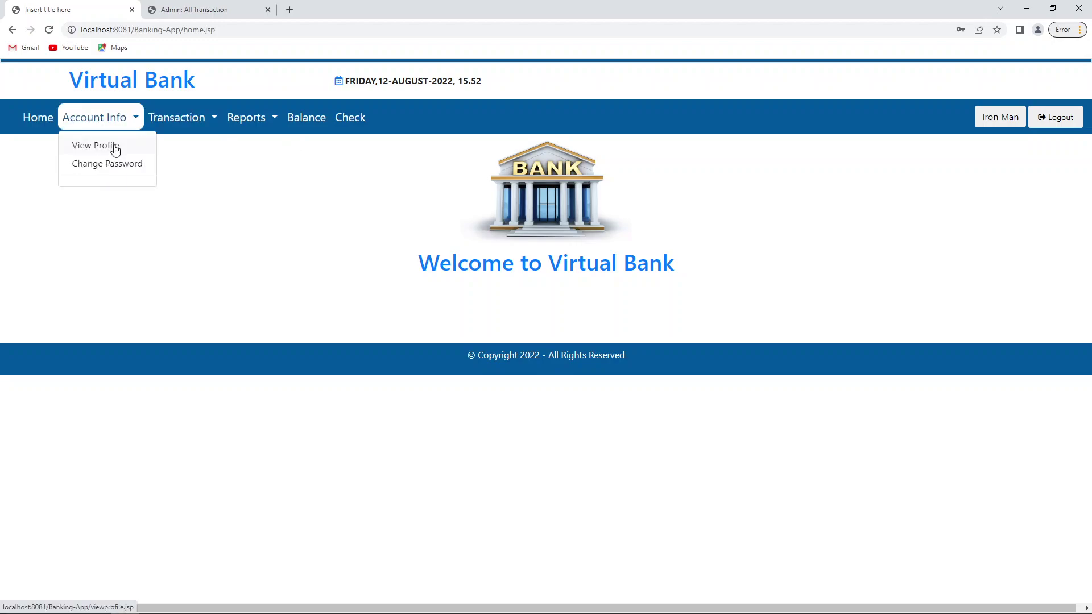
click(248, 117)
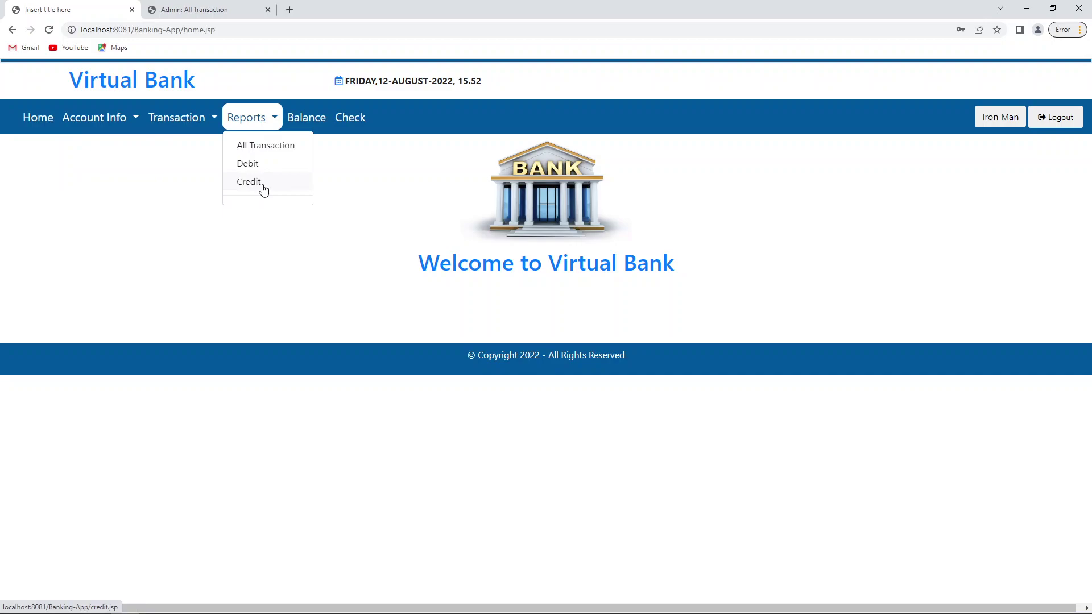
Step: Open the credit report and check the 300.0 received from the sender beside the 20000.0 deposit
click(249, 164)
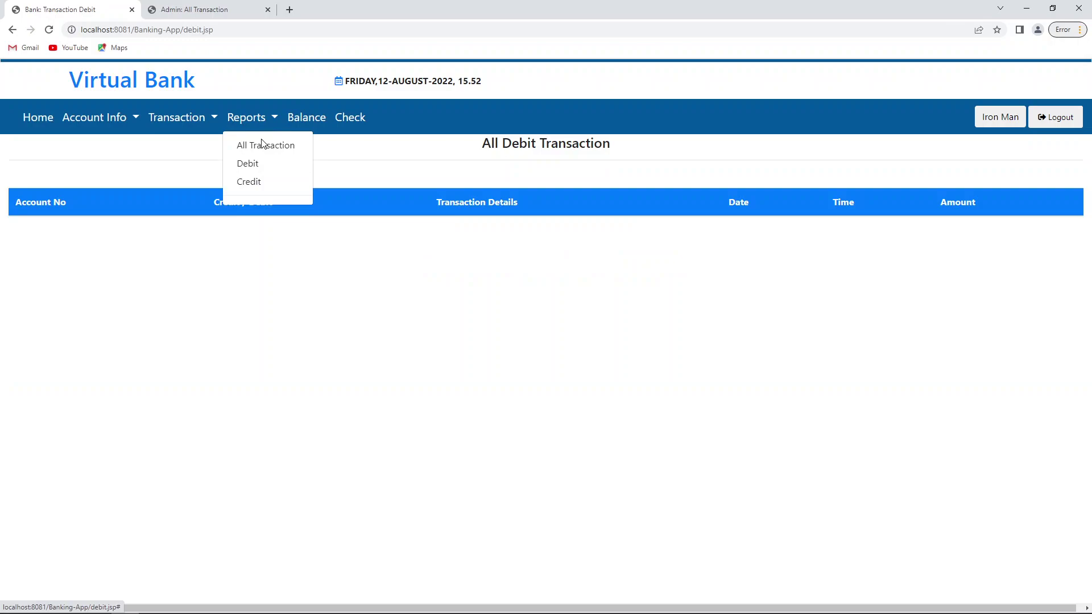
click(250, 182)
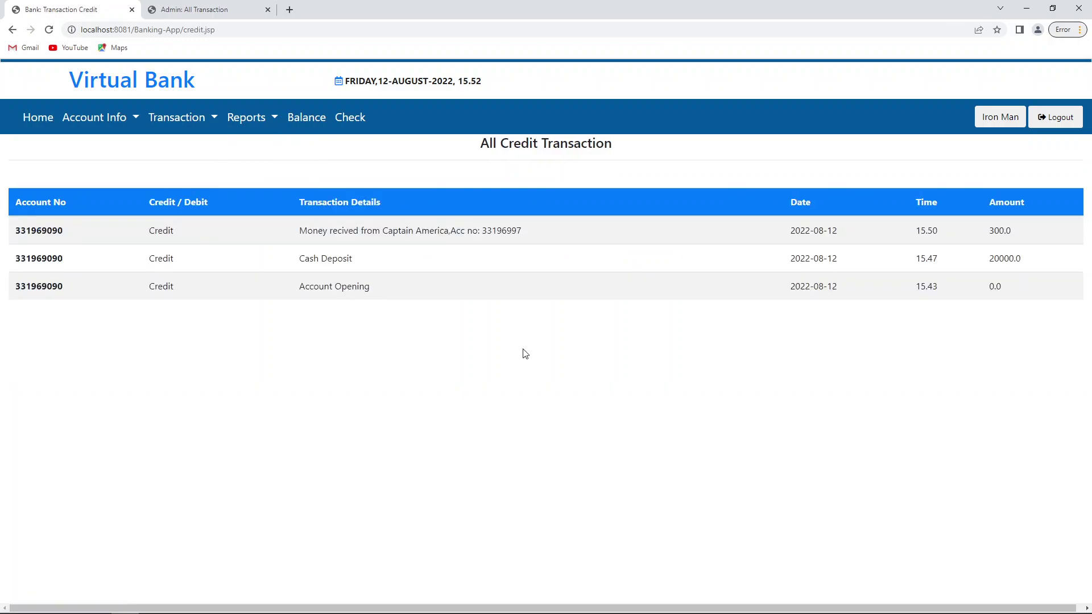
double_click(1004, 258)
double_click(999, 230)
double_click(502, 230)
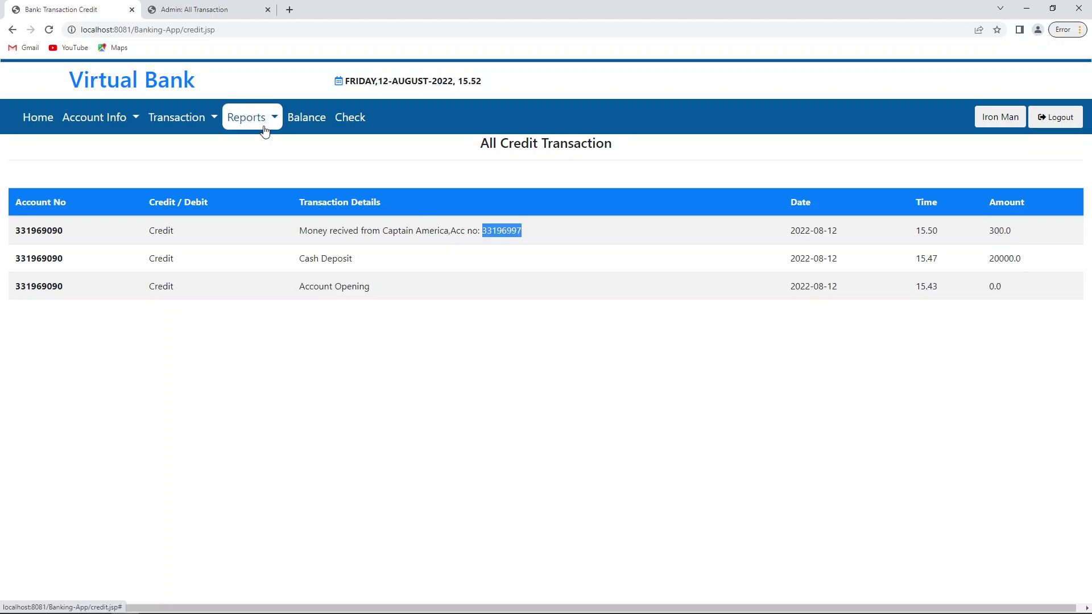
Step: Recheck the 20000.0 deposit in the reports, then open the Transaction menu
click(265, 129)
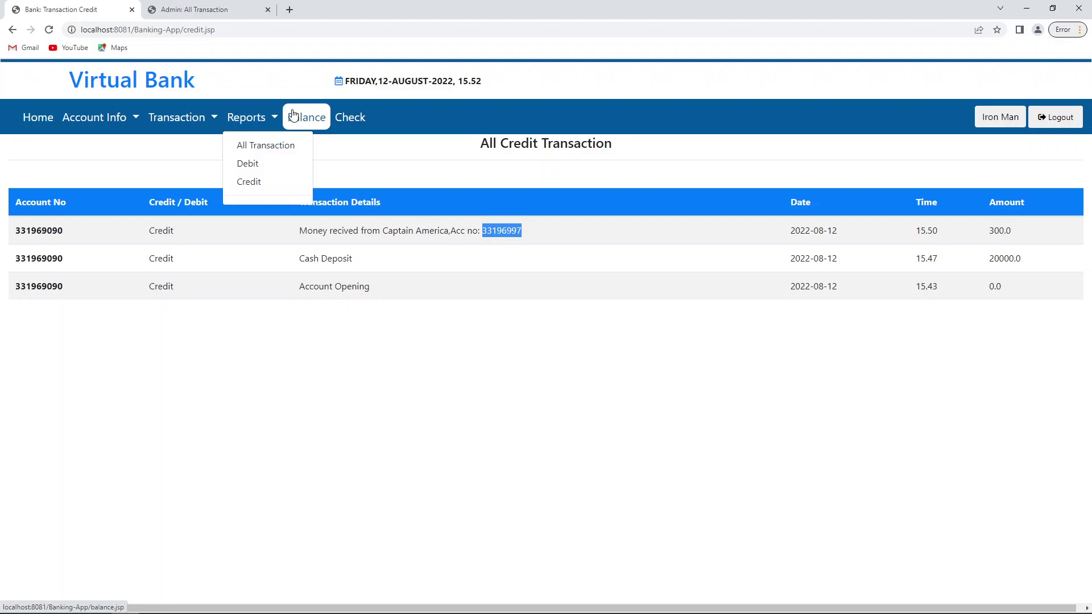
double_click(992, 258)
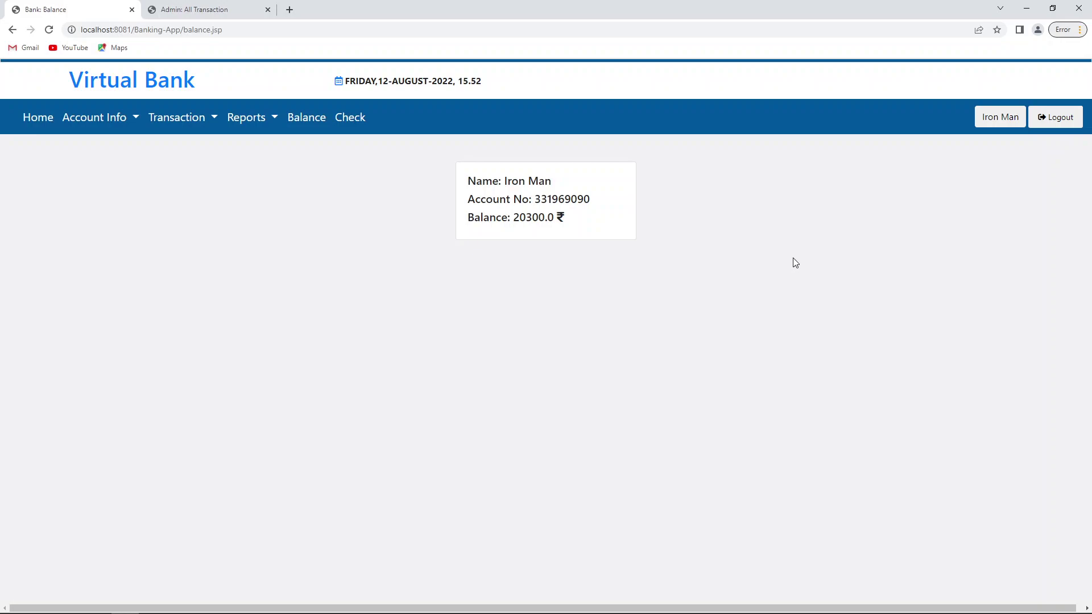
click(215, 119)
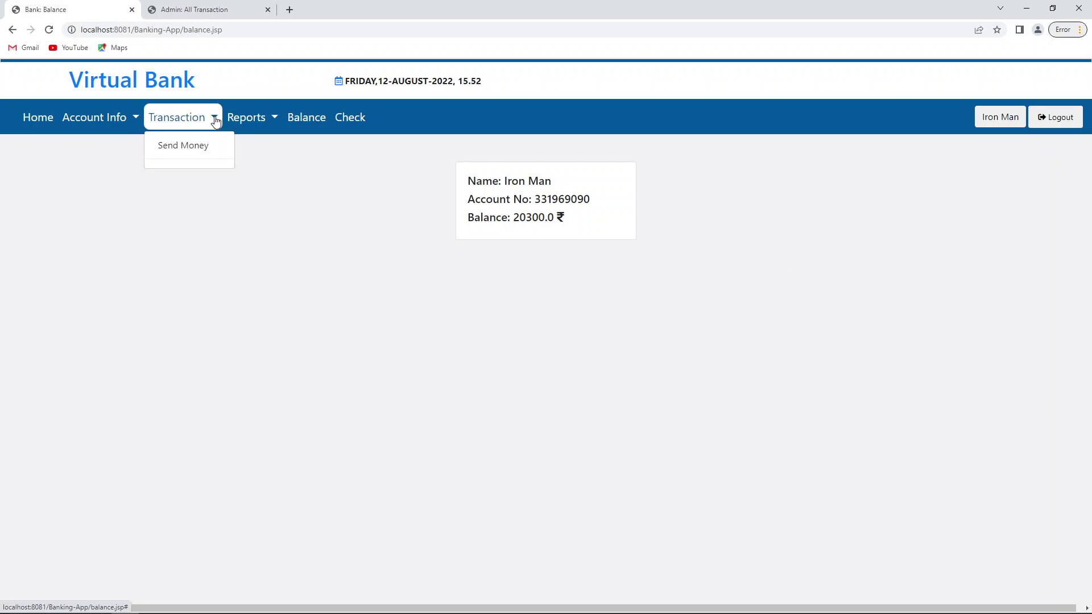
Step: Send 10000 to the first customer's account number from the notes, then view the 10300.0 balance
click(183, 145)
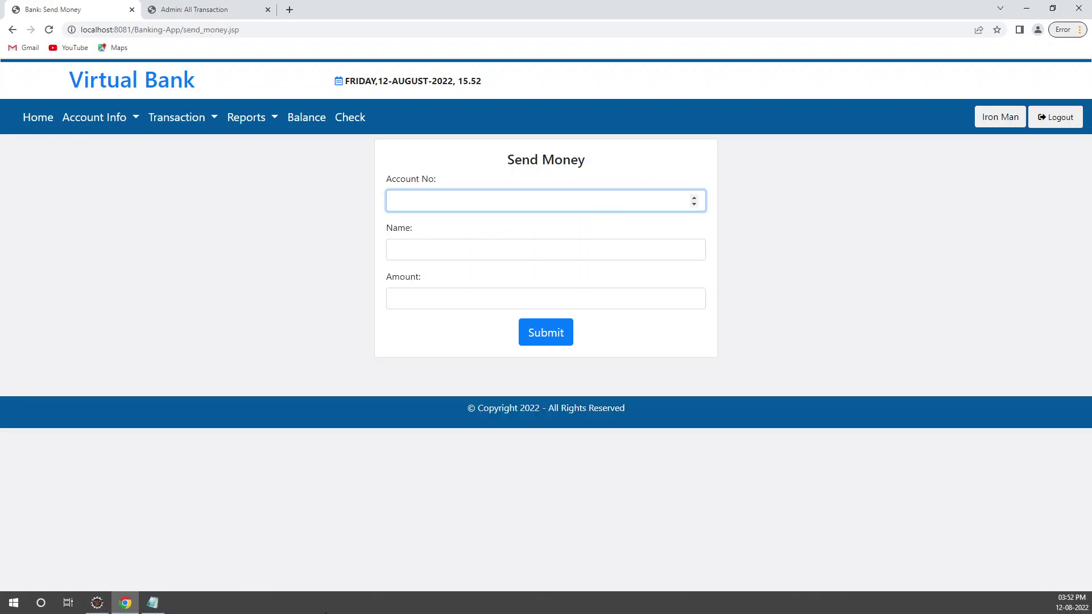
key(alt+Tab)
double_click(522, 255)
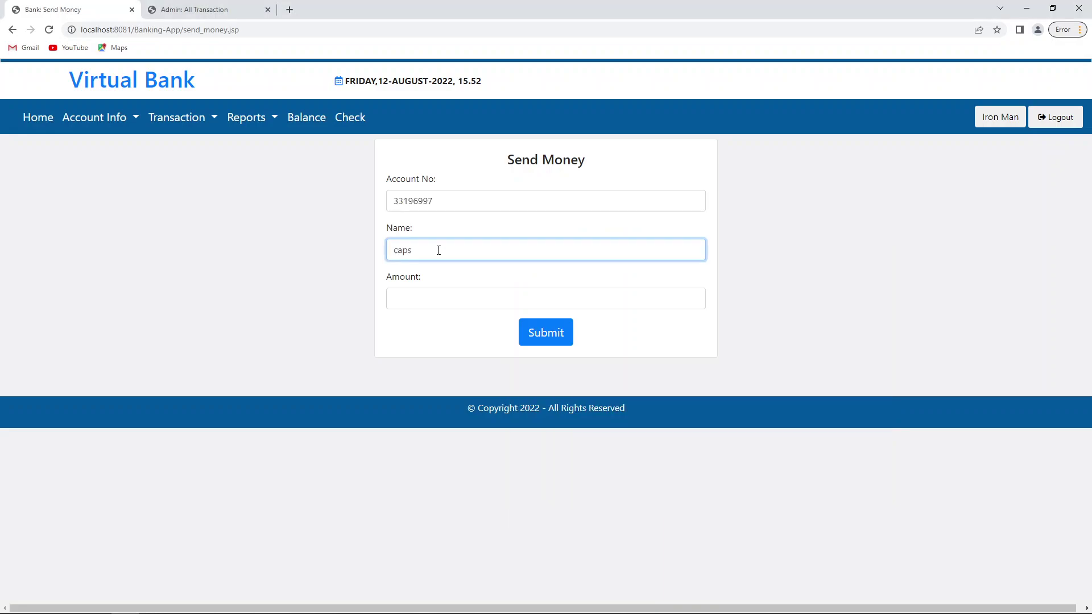
key(Tab)
text(10000)
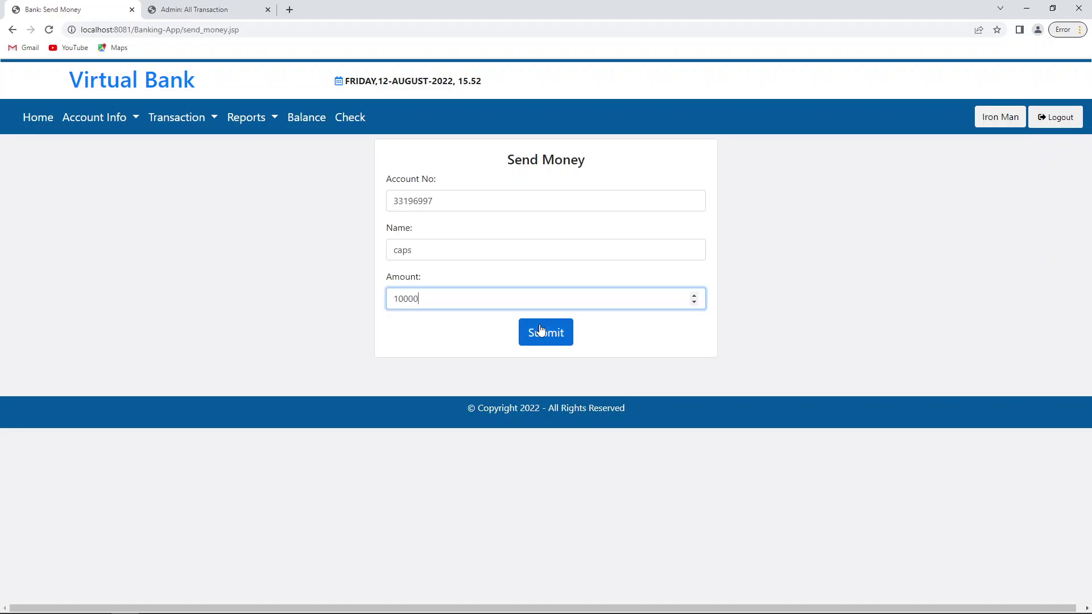
click(540, 331)
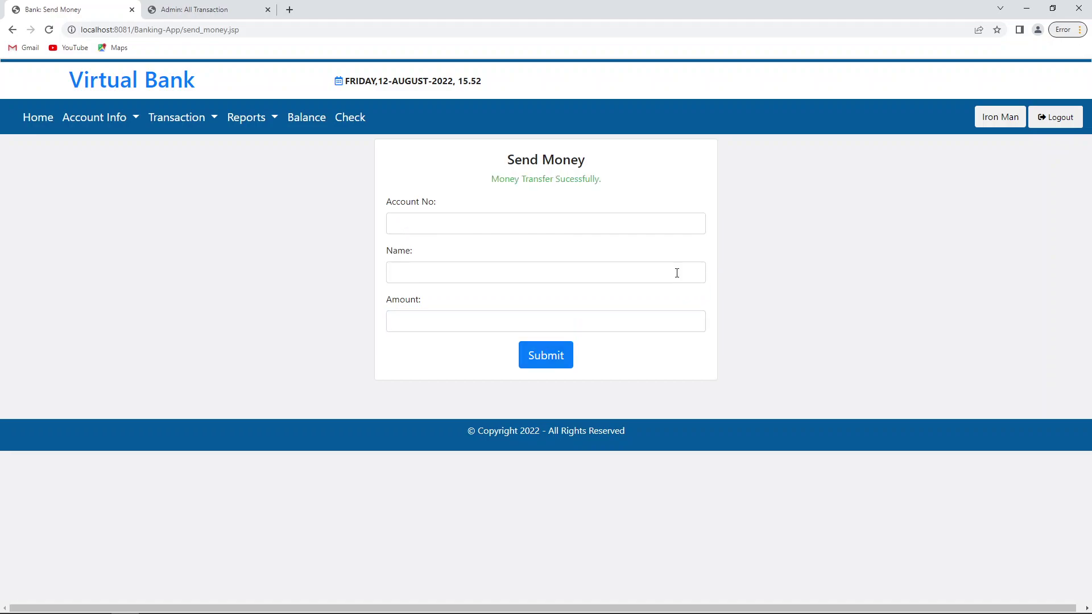
click(312, 132)
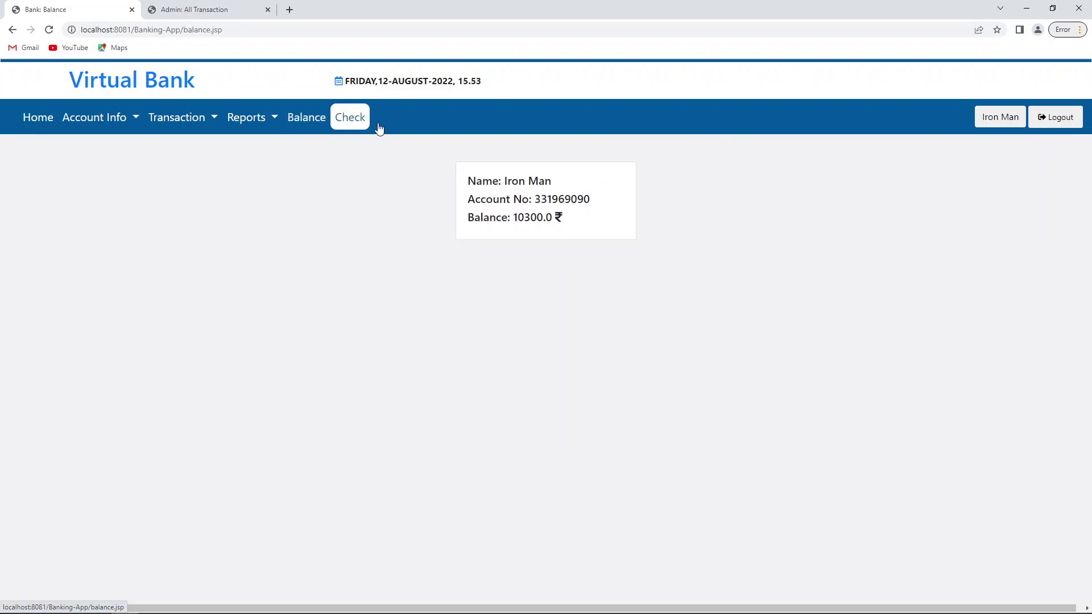
Step: Note the 10300.0 balance and confirm the 10000.0 money transfer row in the debit report
double_click(532, 217)
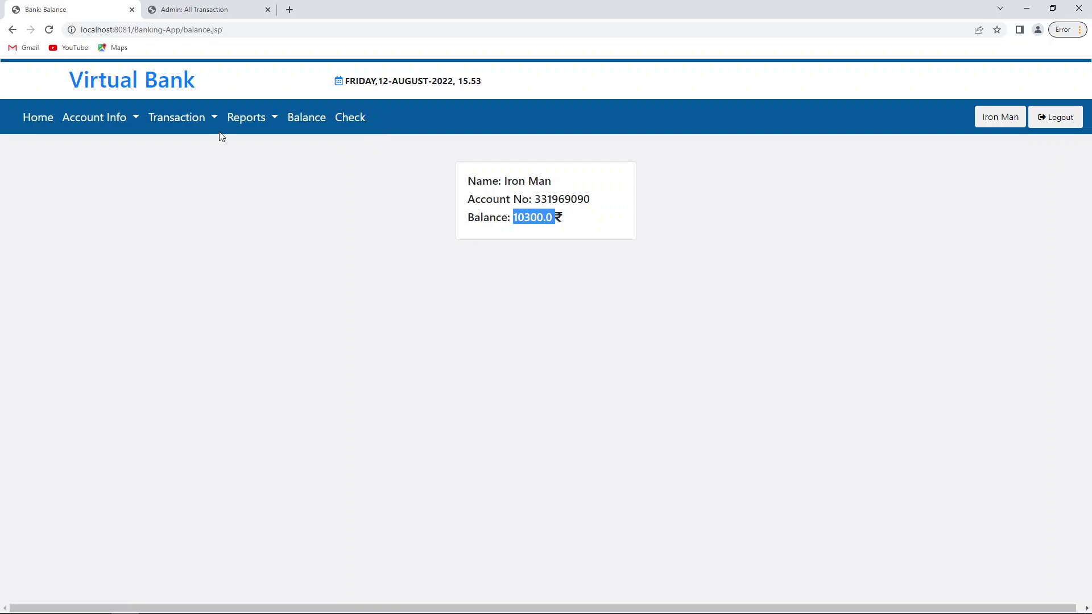
click(271, 179)
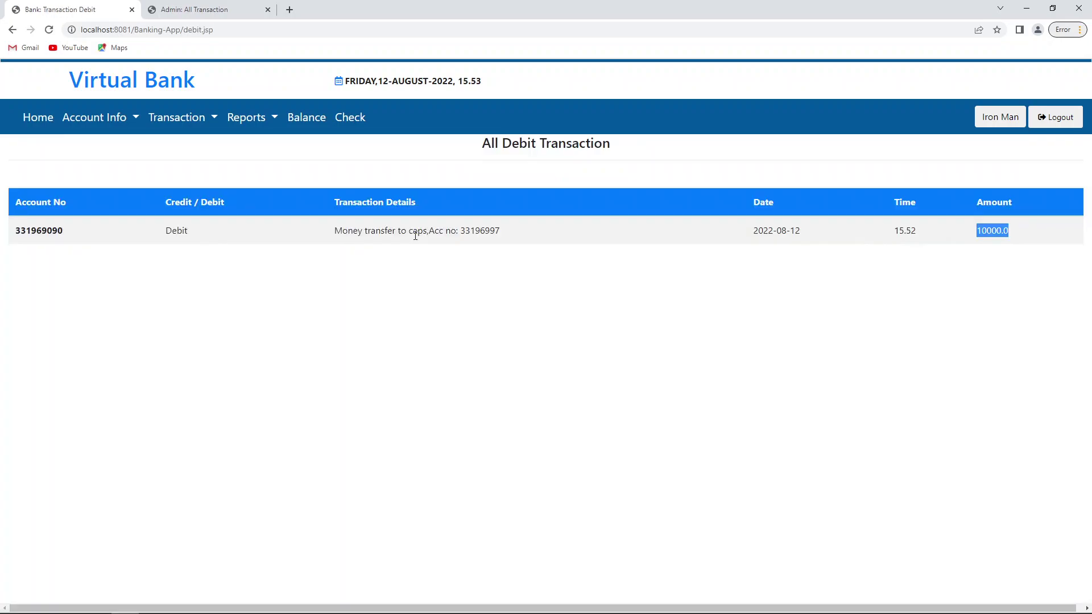
double_click(415, 232)
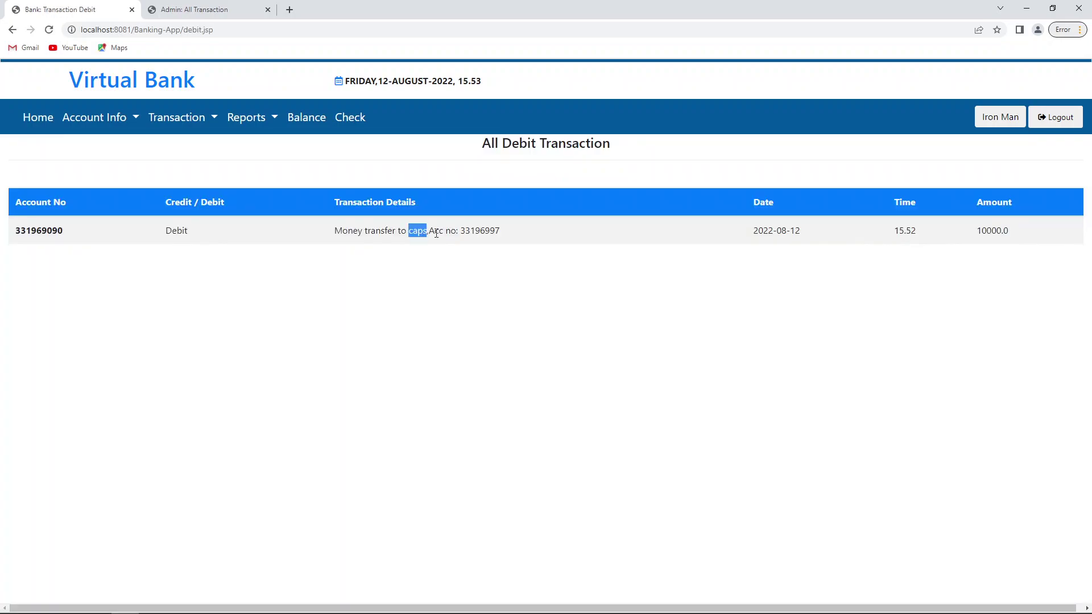